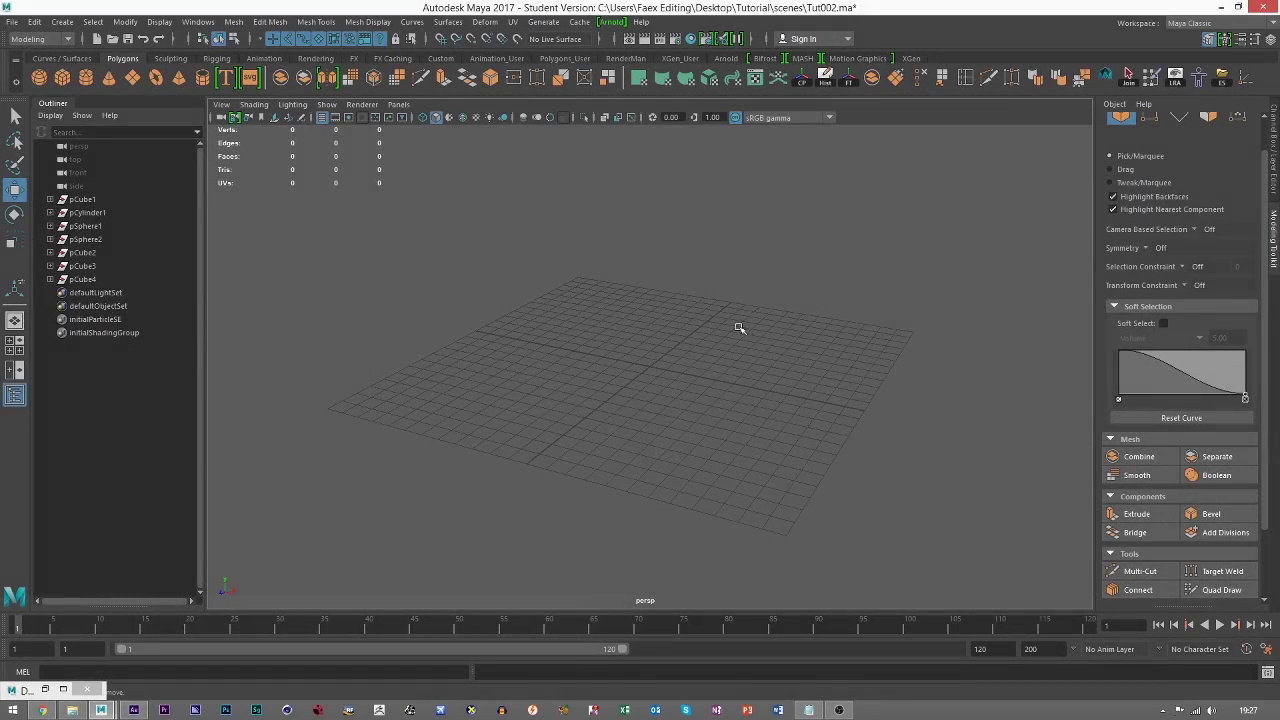
Create a polygon plane at the grid centre and scale it up uniformly until it covers most of the grid.
scroll(740, 329, "up", 4)
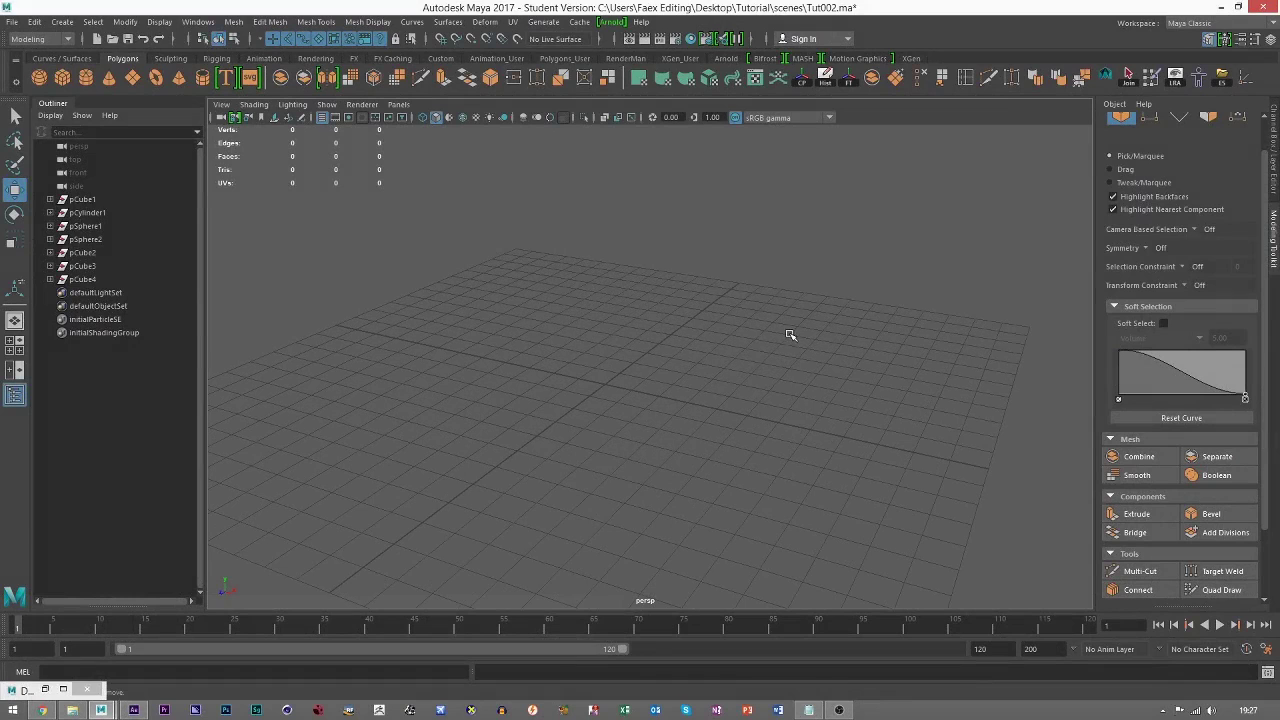
left_click(133, 79)
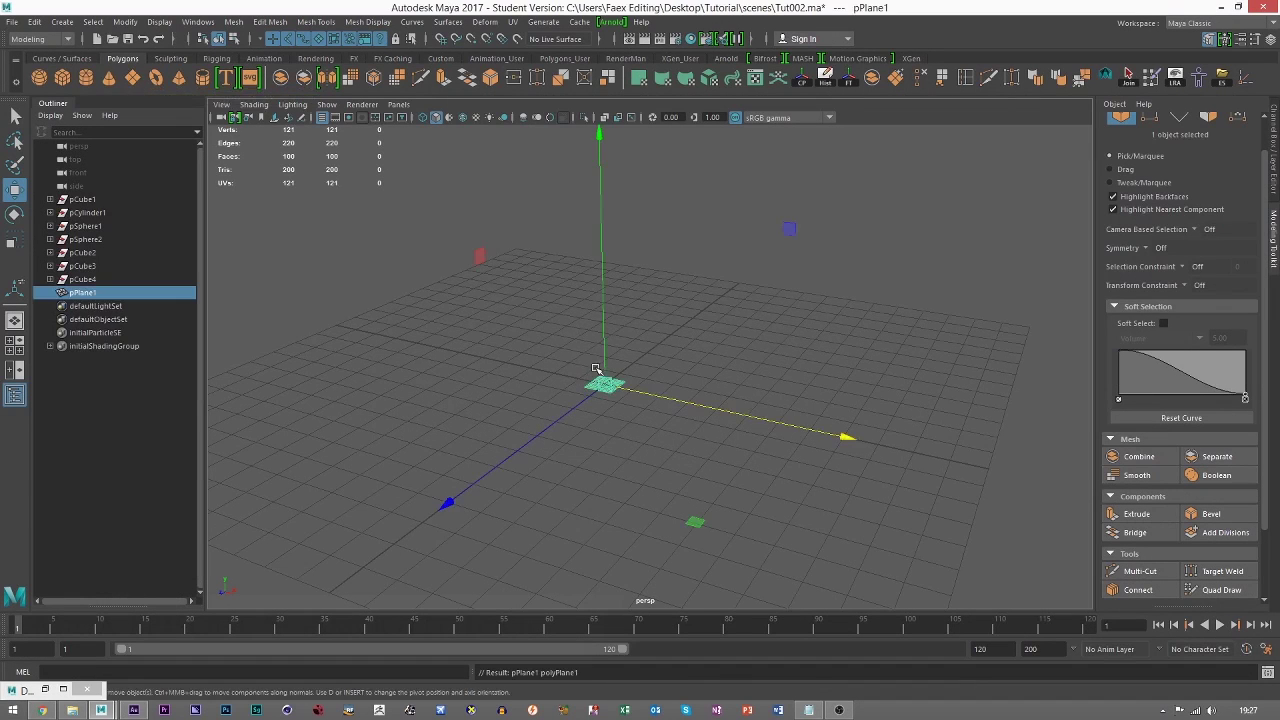
key("r")
left_click_drag(617, 383, 837, 399)
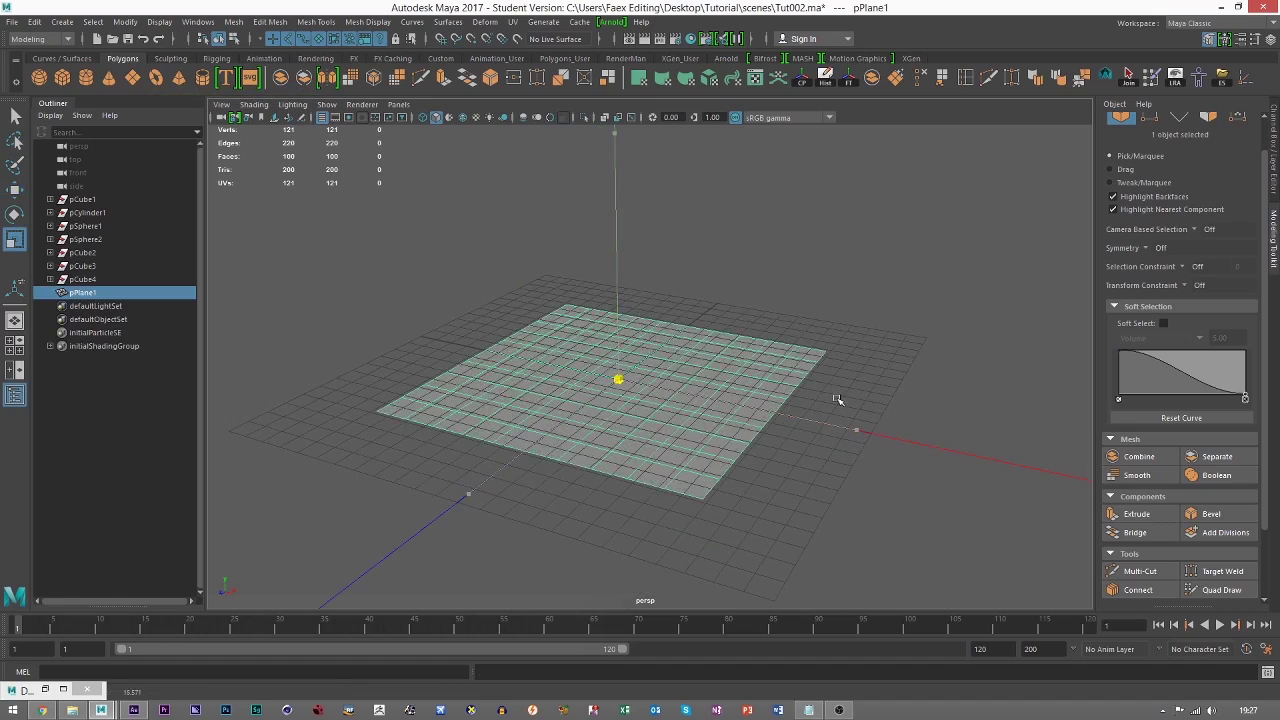
Move the plane up slightly along the Y axis so it sits just above the grid.
key("w")
mouse_move(643, 437)
left_mouse_down("alt")
mouse_move(613, 427)
mouse_move(632, 449)
left_mouse_up("alt")
left_click_drag(622, 257, 626, 236)
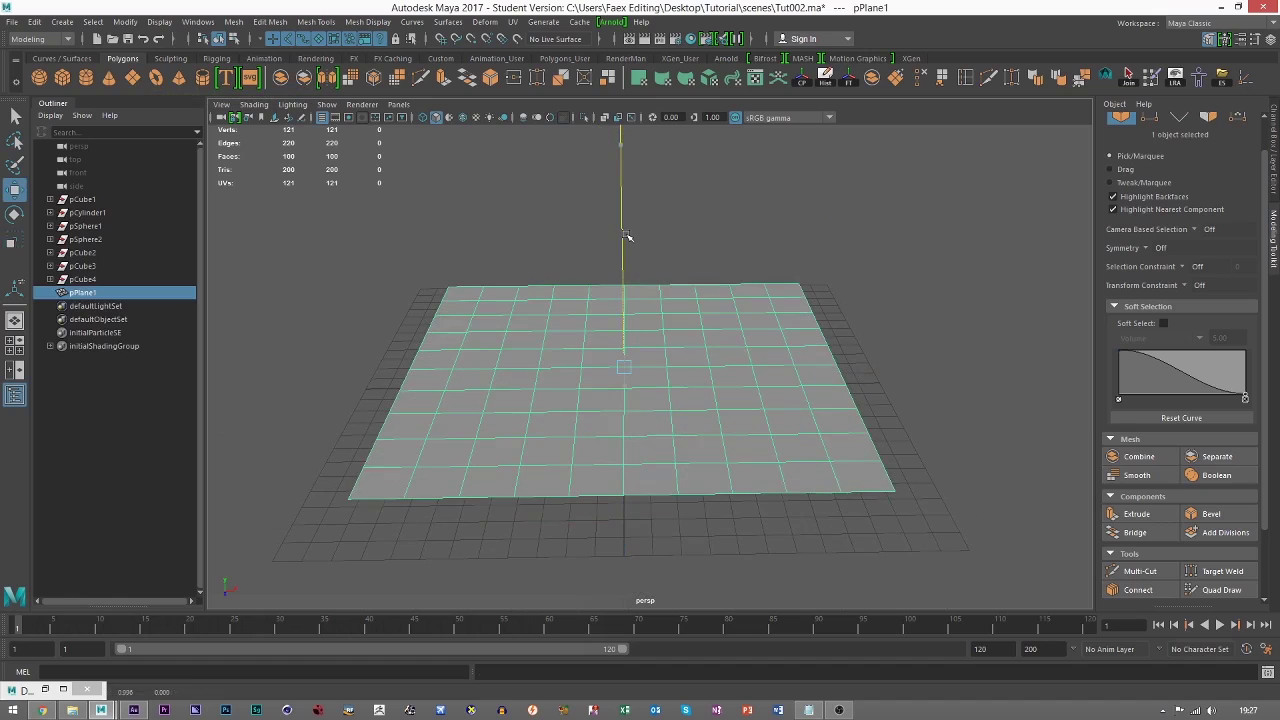
left_click(813, 258)
left_click(724, 356)
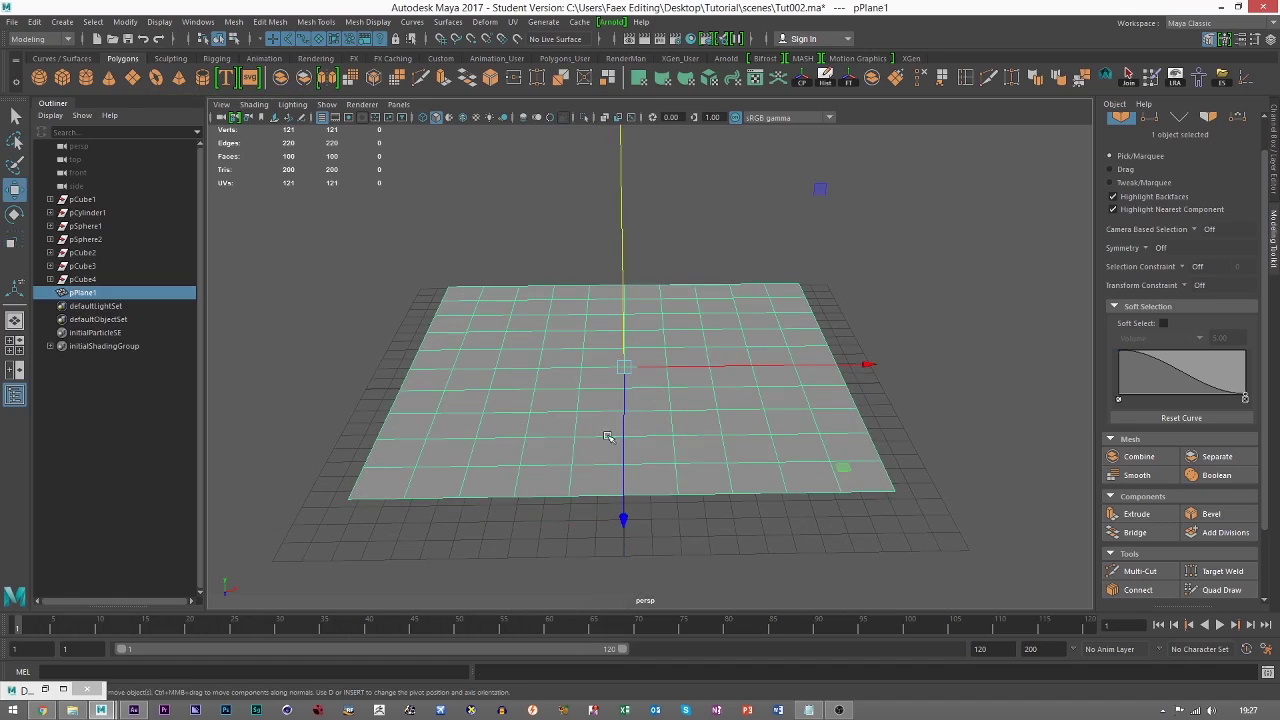
left_click_drag(623, 421, 669, 419, "alt")
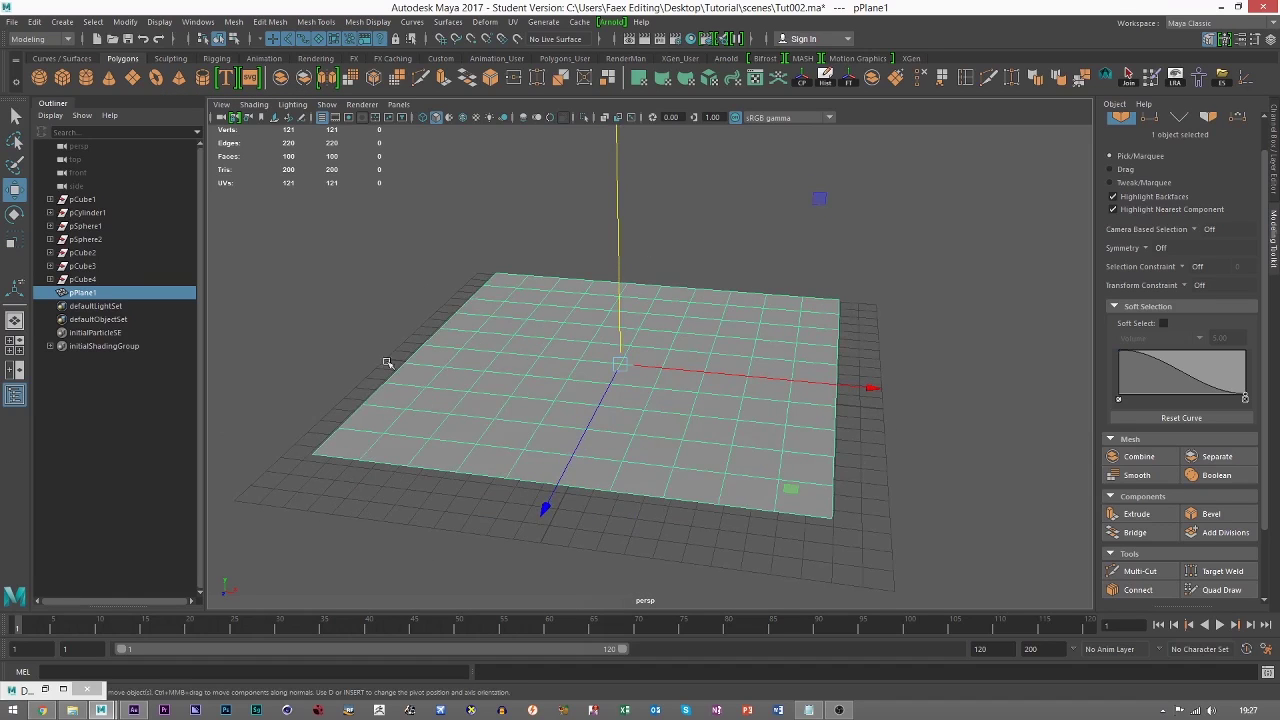
Select the plane's centre vertex and enable Soft Select.
left_click(1150, 117)
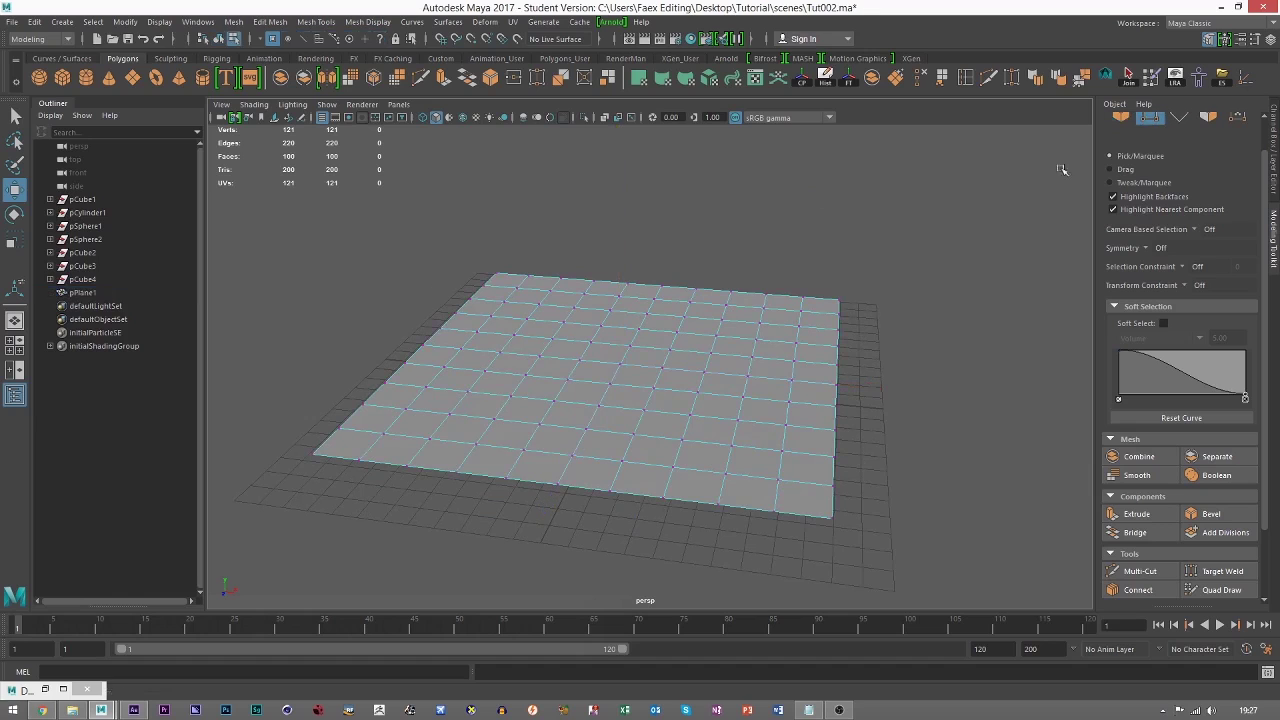
left_click(619, 363)
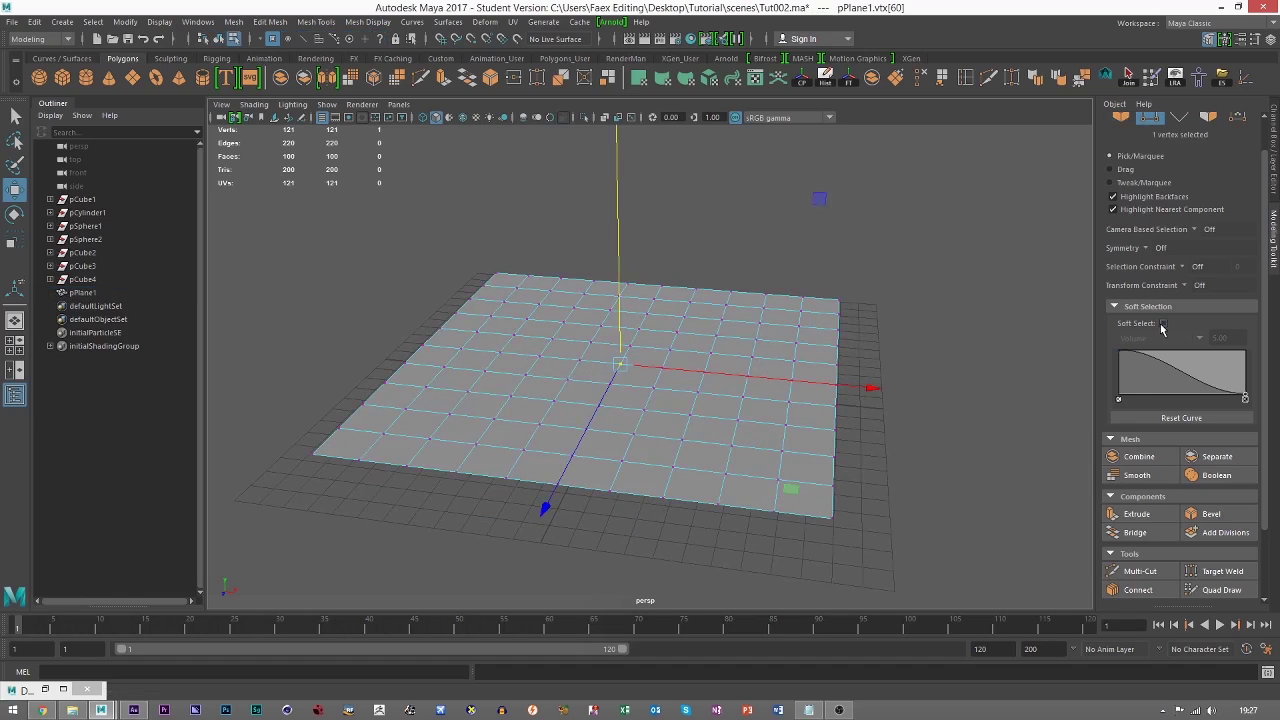
left_click_drag(797, 382, 848, 336, "alt")
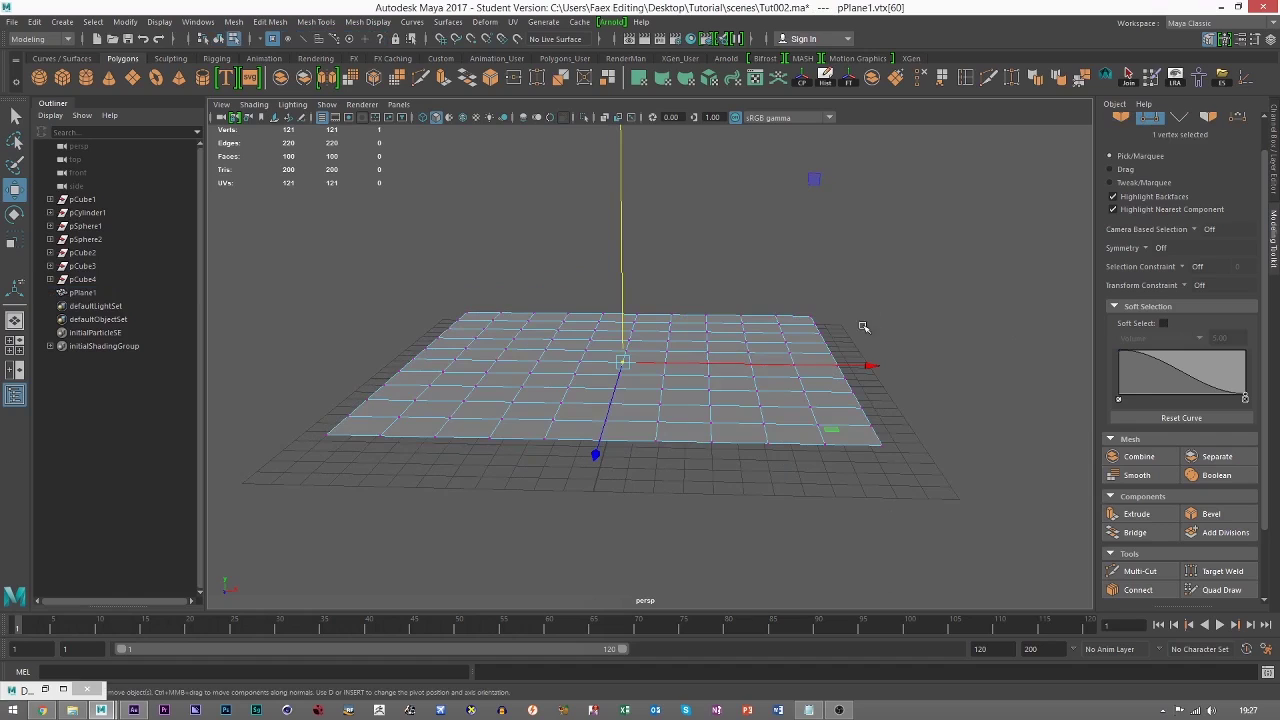
left_click(1163, 324)
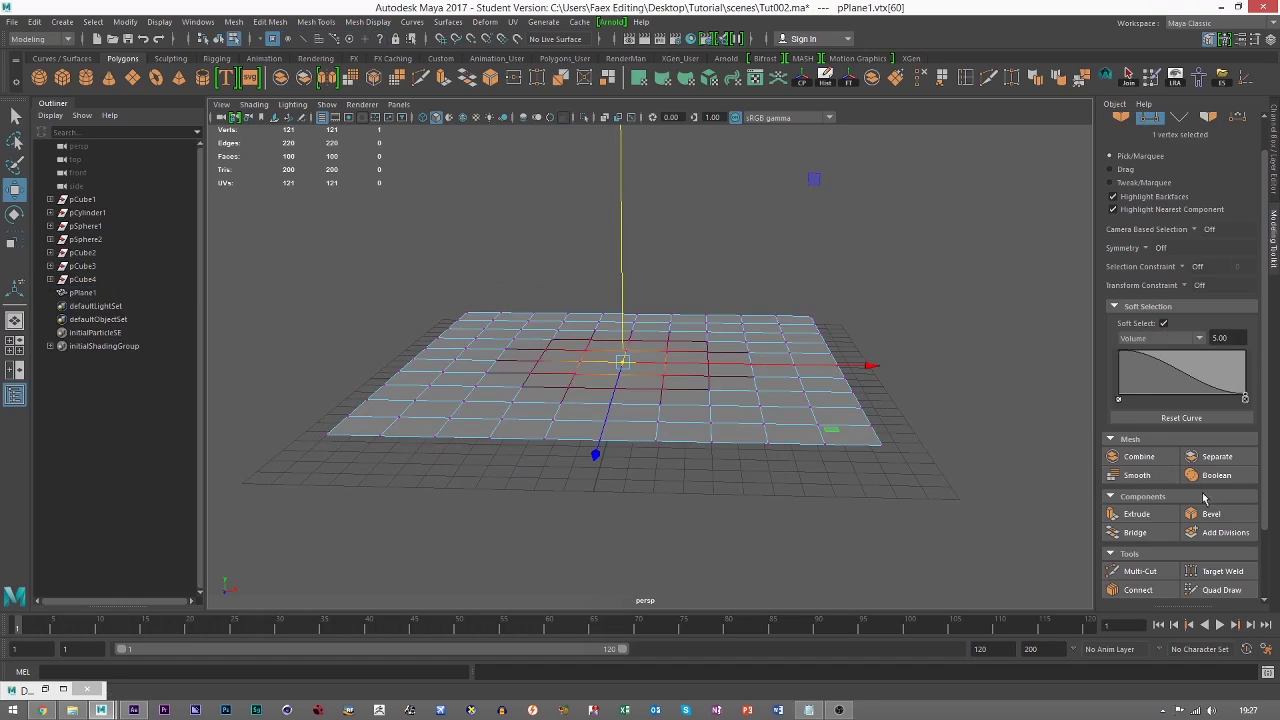
Set the soft selection radius to 10 and raise the centre vertex into a broad hill, then return to object mode.
left_click_drag(1230, 337, 1140, 338)
type("10")
key("Return")
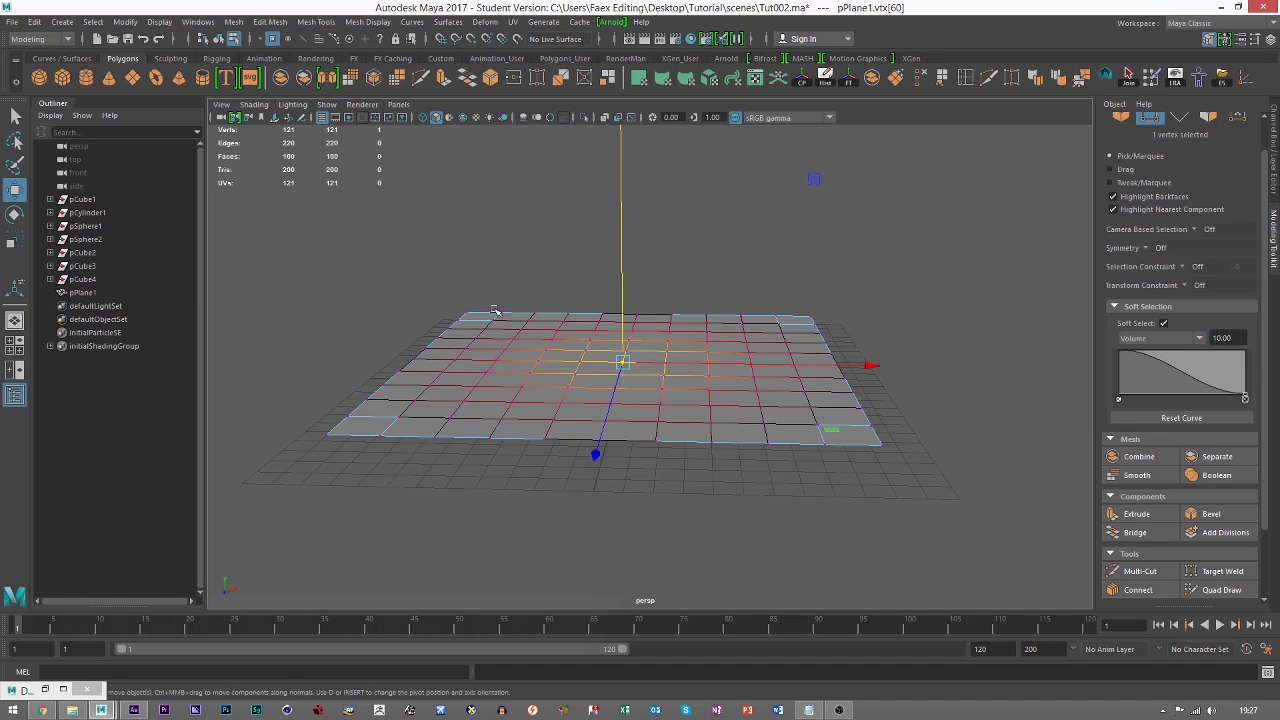
left_click_drag(617, 263, 636, 180)
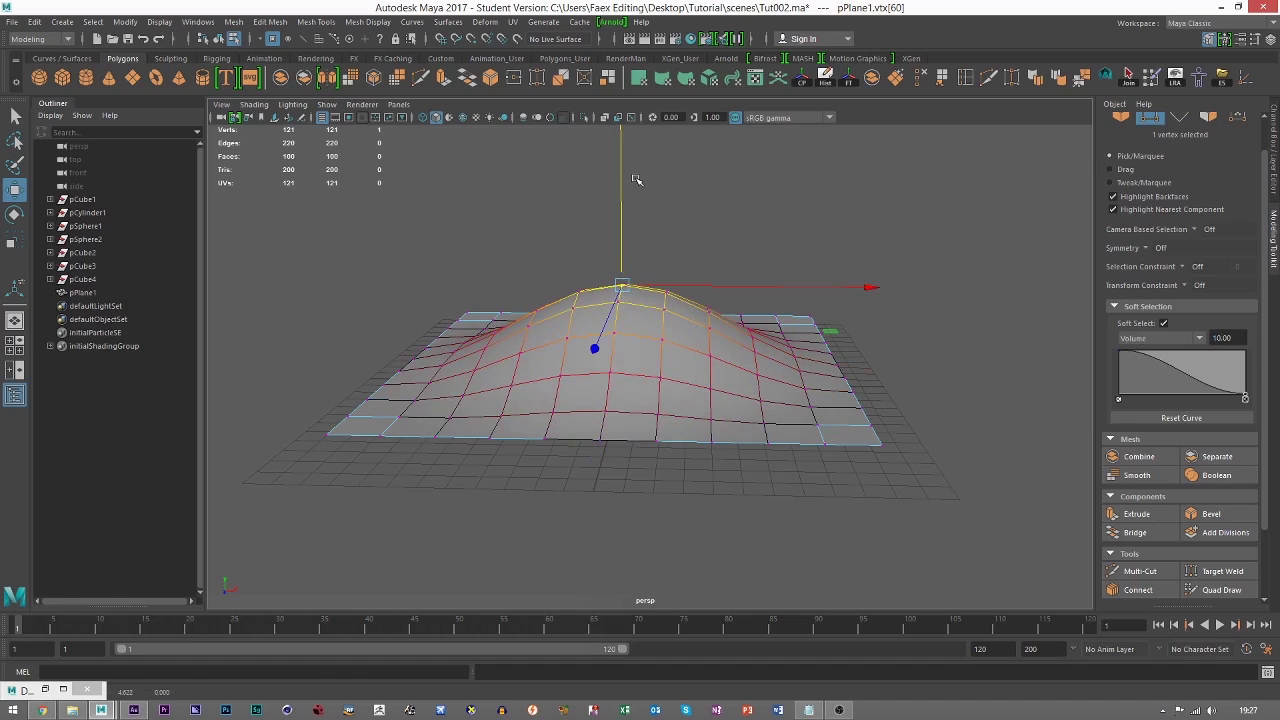
left_click(1121, 117)
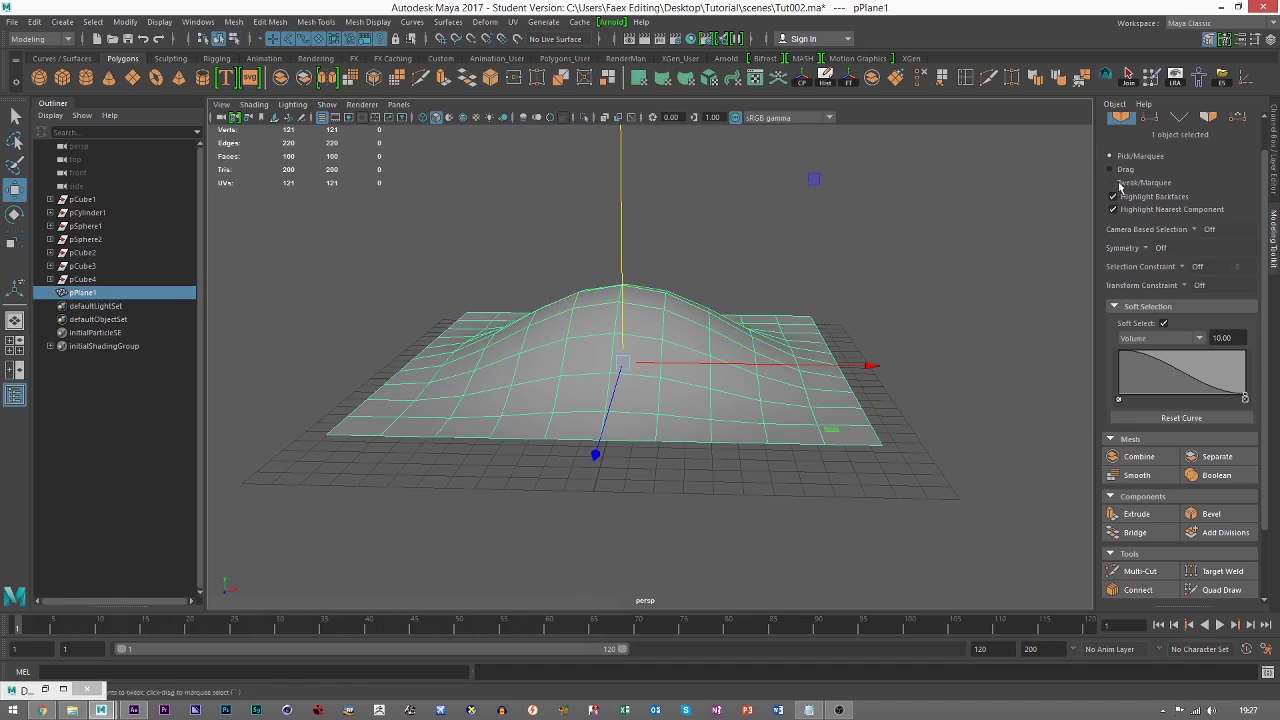
Switch the plane to vertex mode and set the soft selection radius to 5.
left_click(1150, 117)
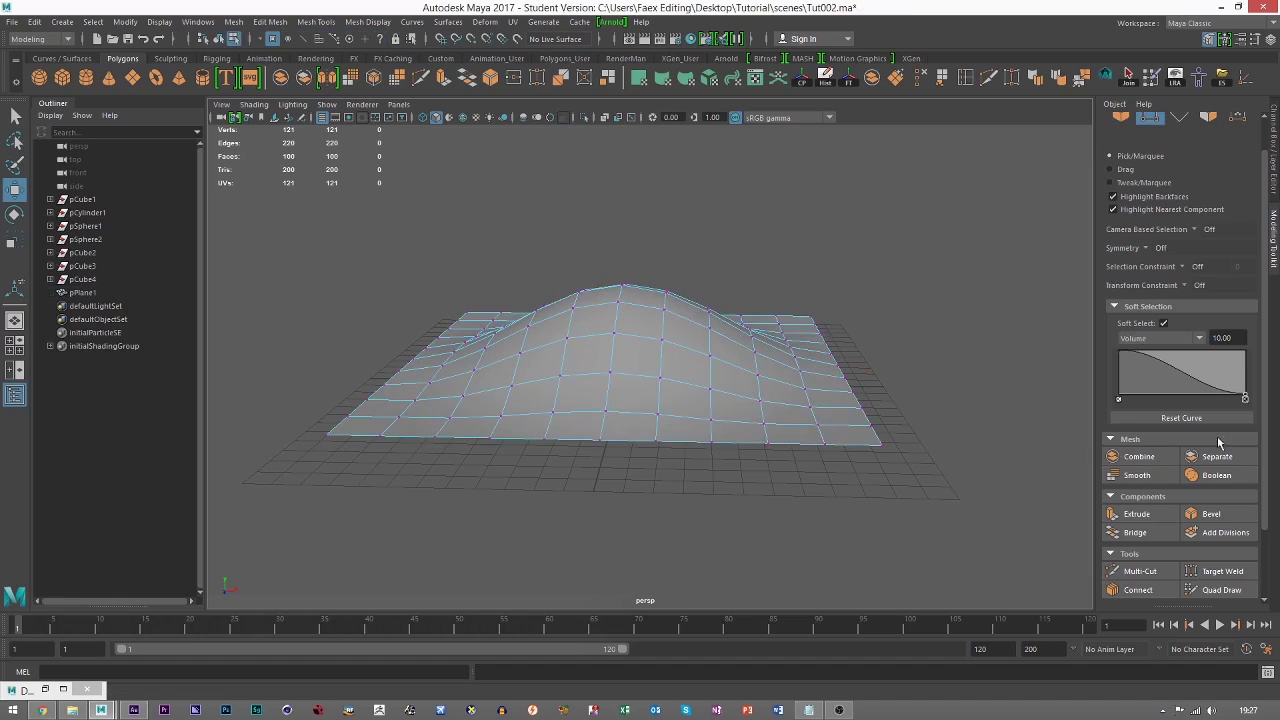
left_click_drag(1236, 338, 1112, 340)
type("5")
key("Return")
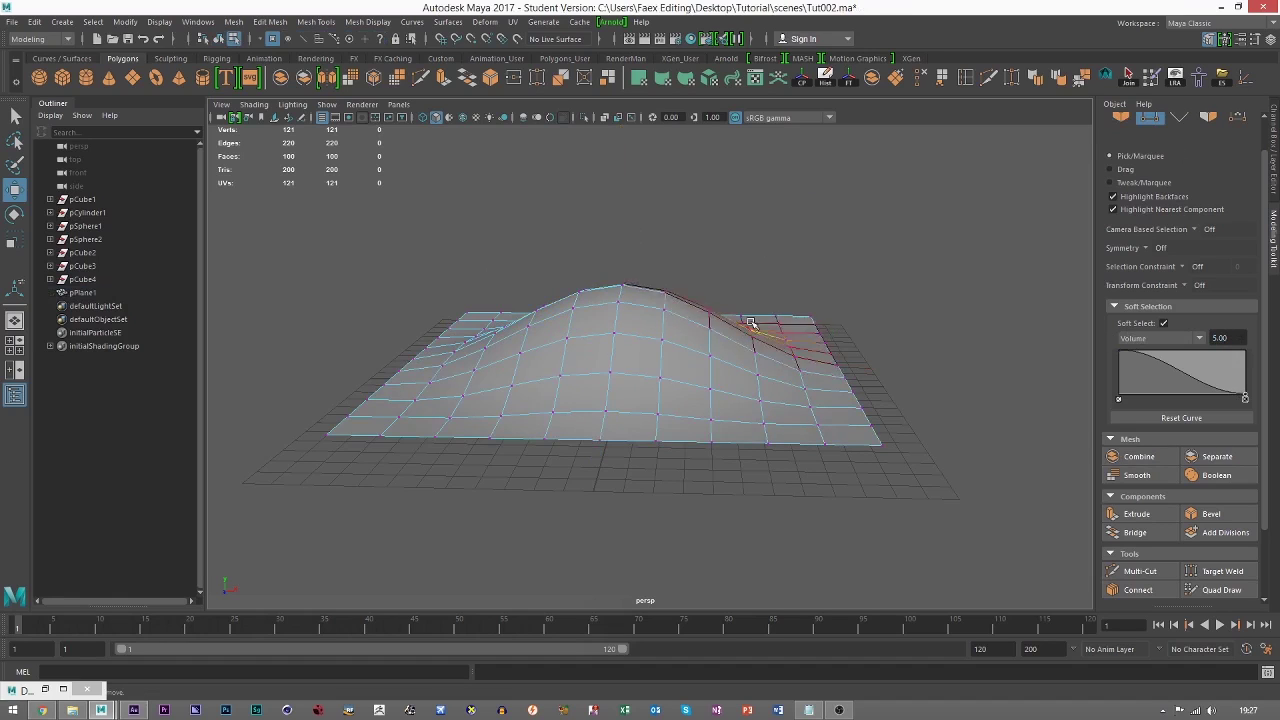
Raise vertices near the plane's edges into separate peaks and sink one corner below the grid, finishing in object mode.
left_click(808, 322)
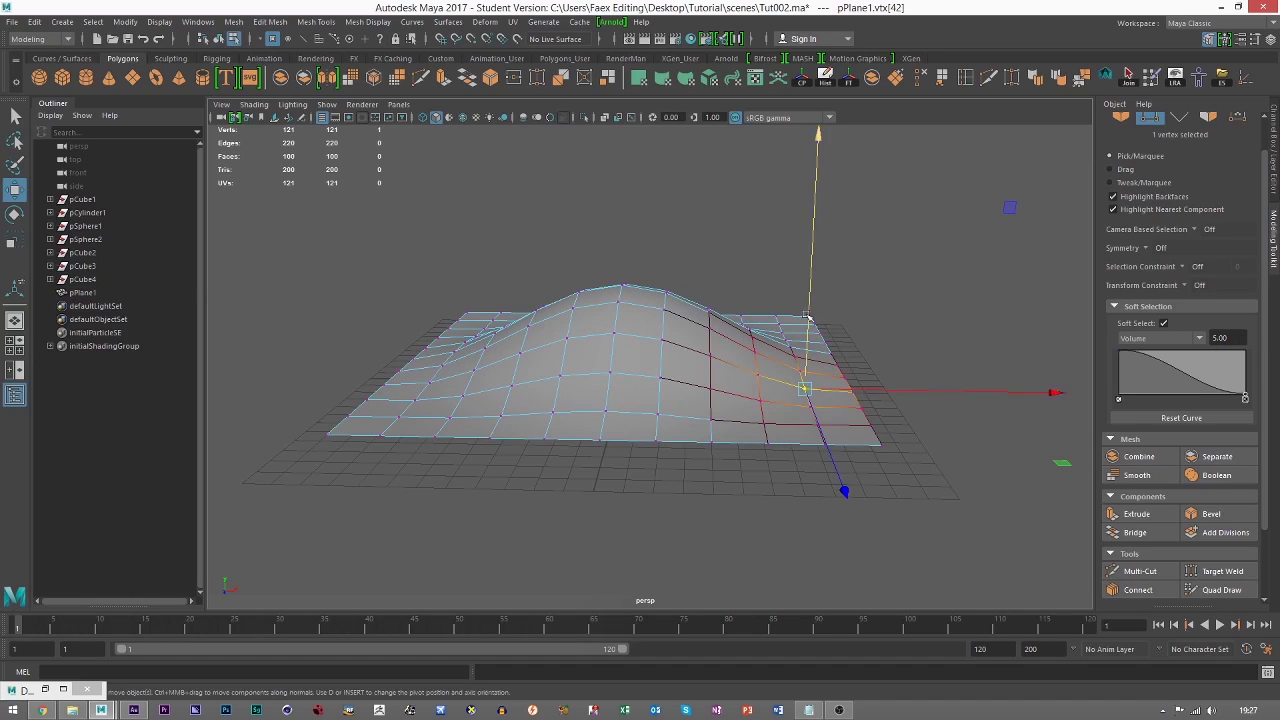
left_click(399, 418)
left_click_drag(393, 342, 429, 241)
left_click(463, 392)
left_click(586, 237)
left_click_drag(584, 211, 581, 130)
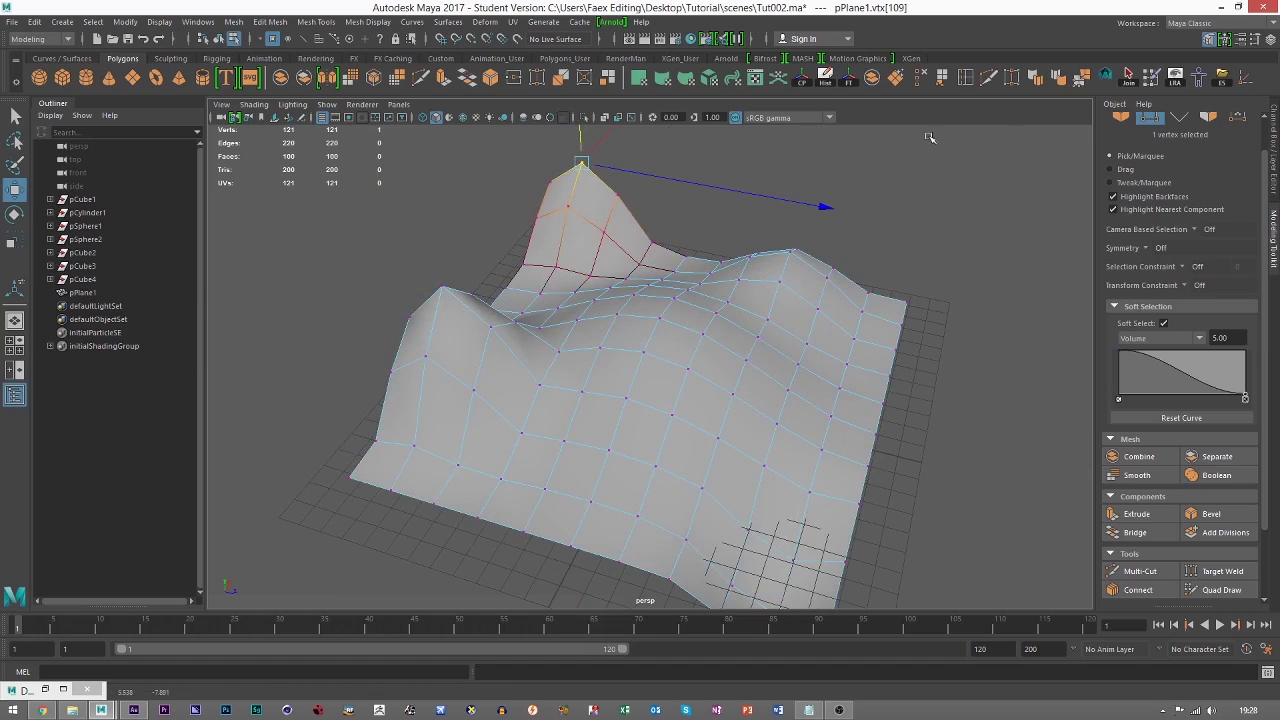
left_click(1121, 118)
Examine the shape of the peaks and dips on the terrain from several angles, up close.
left_click_drag(1010, 355, 922, 332, "alt")
left_click(922, 330)
mouse_move(740, 388)
left_mouse_down("alt")
mouse_move(629, 370)
mouse_move(652, 347)
mouse_move(625, 395)
mouse_move(712, 470)
mouse_move(666, 443)
mouse_move(735, 411)
left_mouse_up("alt")
left_click(702, 342)
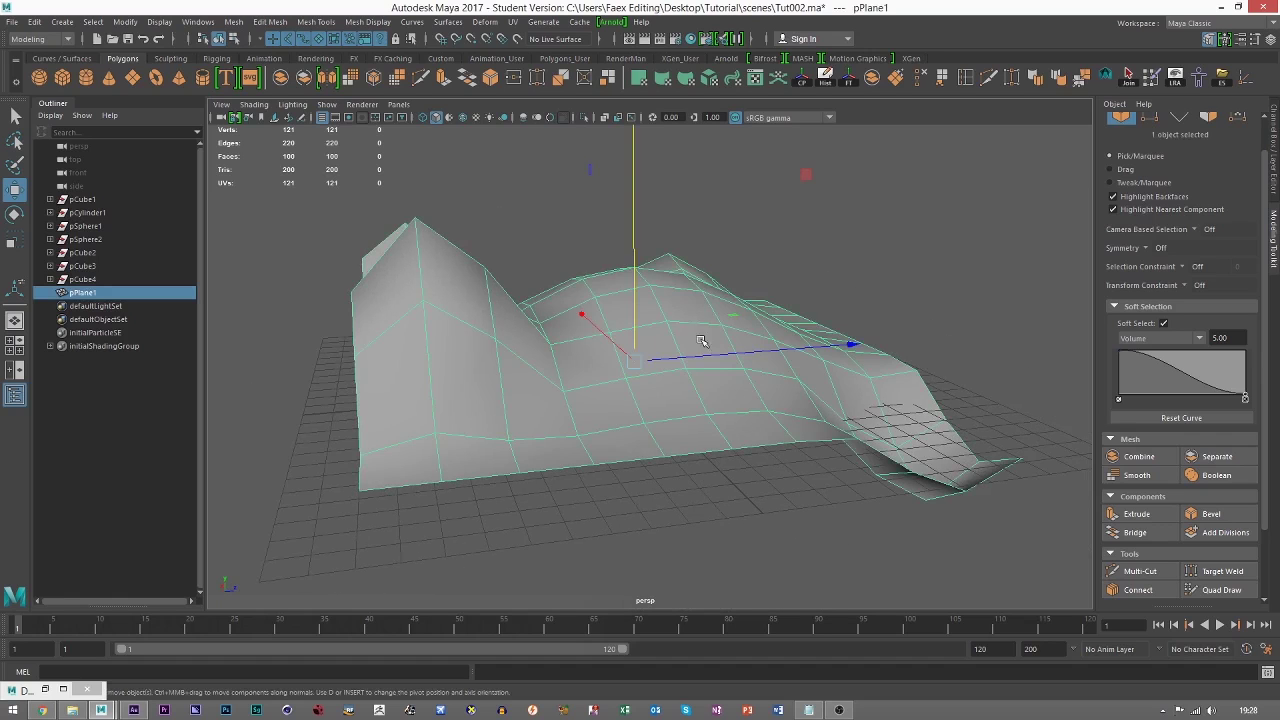
left_click_drag(702, 342, 650, 356, "alt")
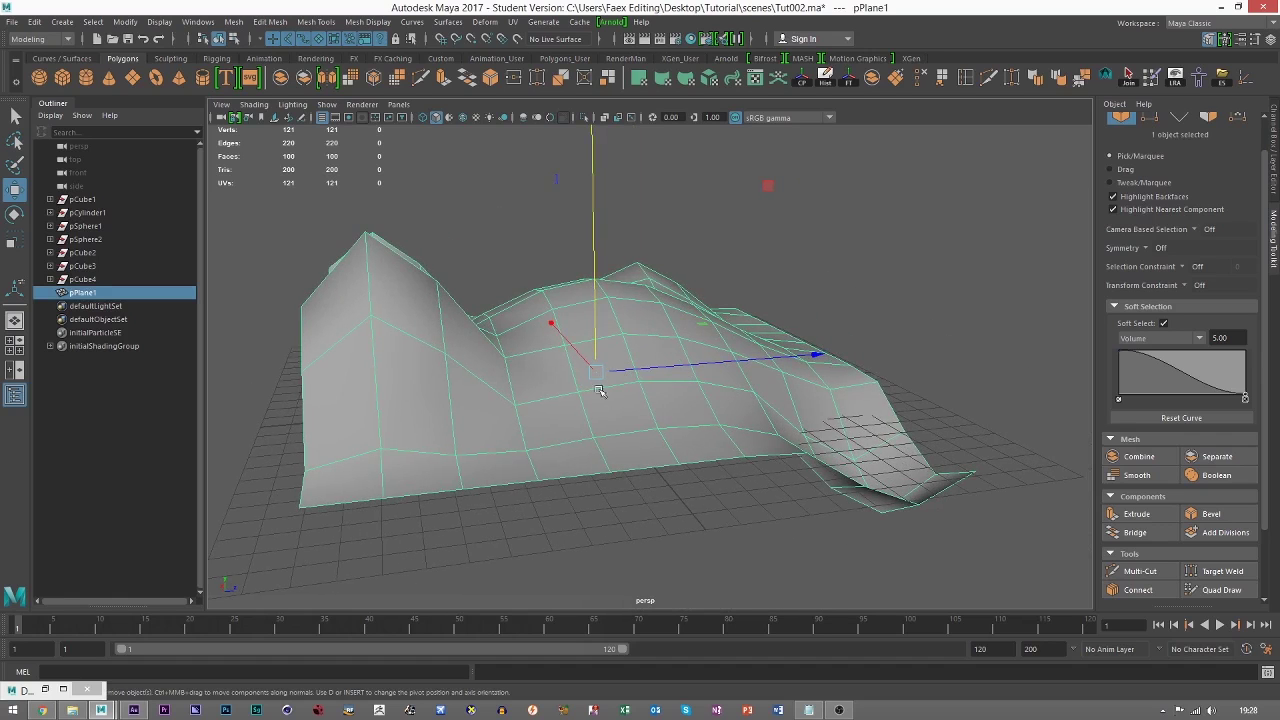
left_click_drag(598, 390, 530, 384, "alt")
middle_click_drag(458, 328, 588, 357, "alt")
scroll(592, 362, "up", 5)
left_click_drag(603, 374, 519, 369, "alt")
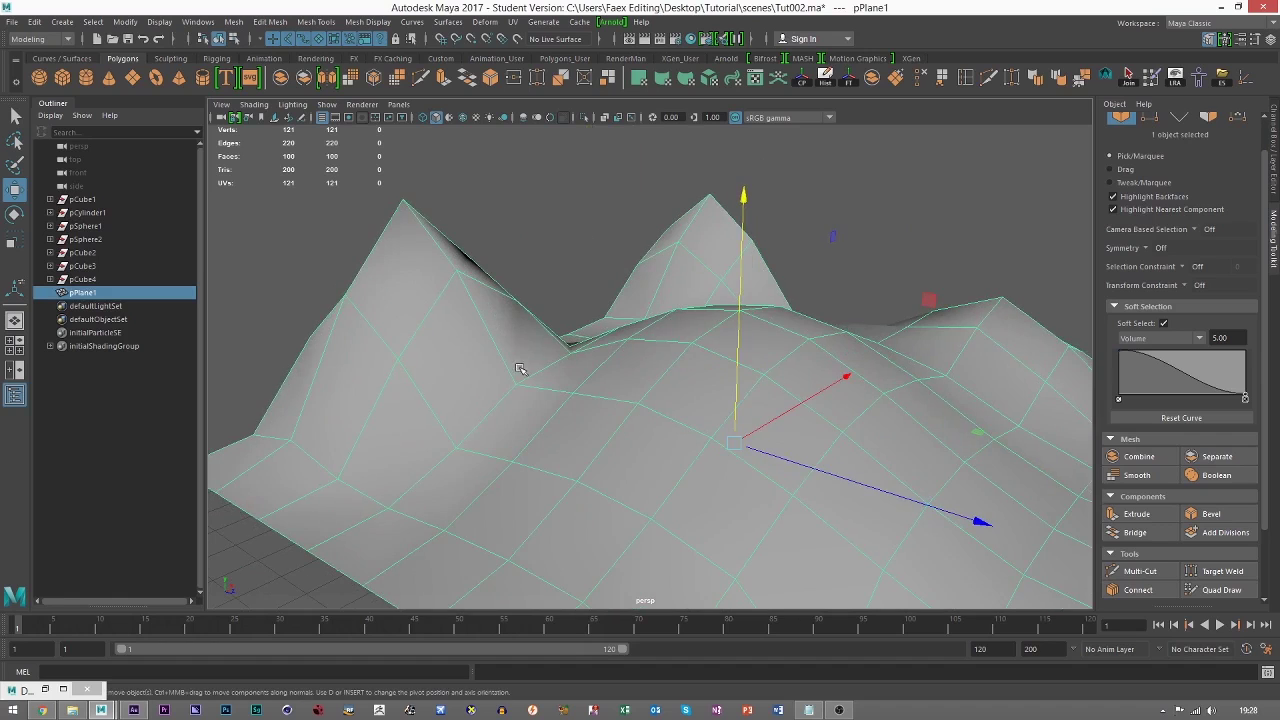
Turn off Soft Select and select three vertices across the sharp dip beside the tall peak.
key("F10")
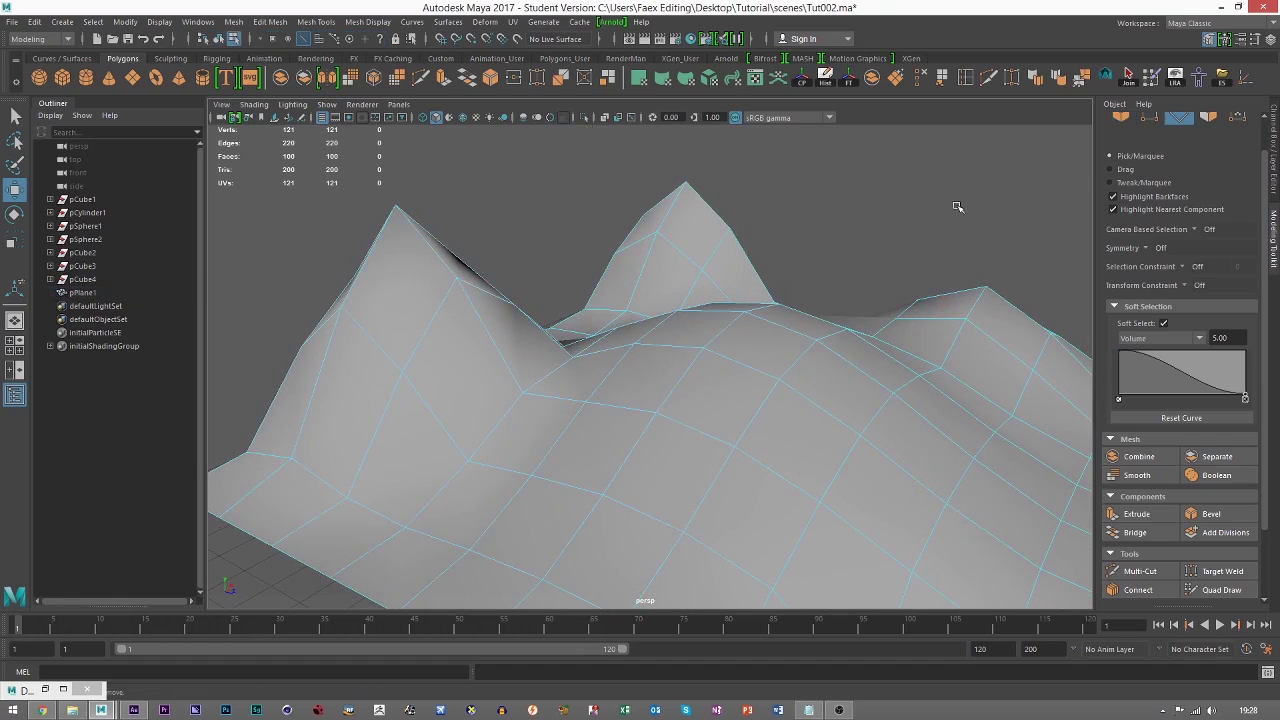
left_click(1150, 118)
left_click(1163, 323)
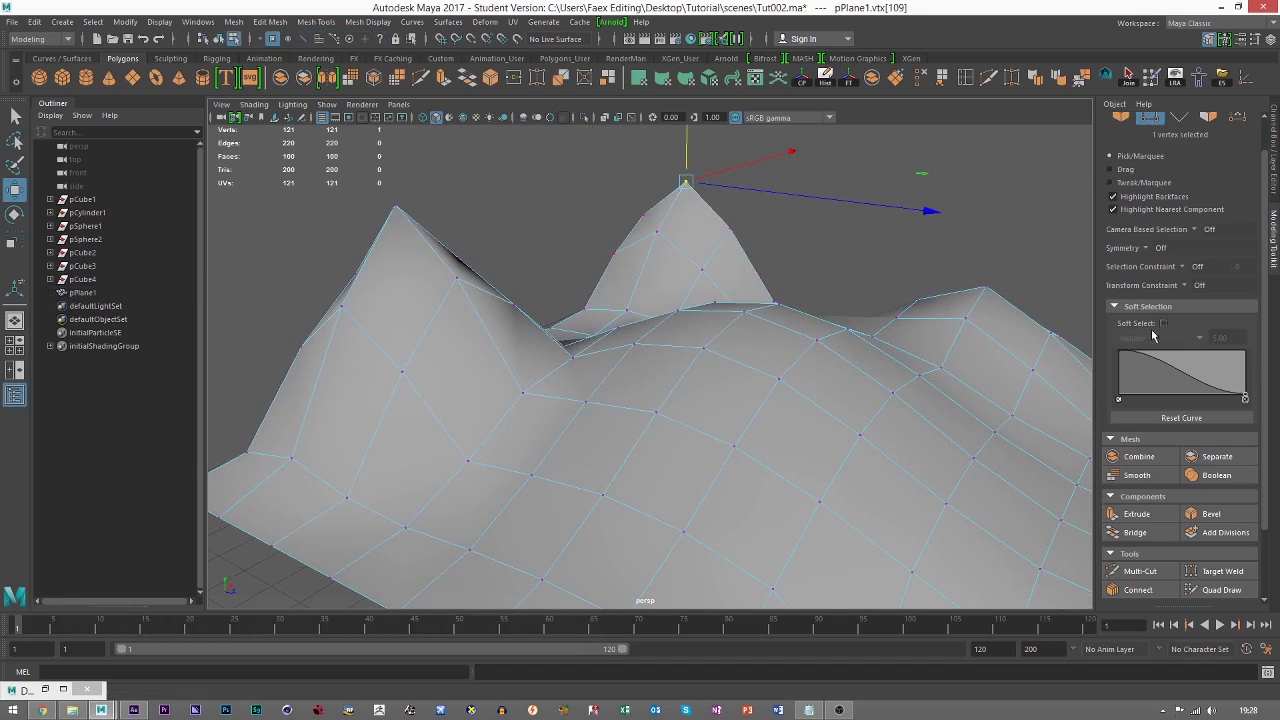
left_click(456, 278)
left_click(521, 392, "shift")
left_click(584, 402, "shift")
scroll(608, 434, "up", 3)
left_click_drag(608, 434, 684, 405, "alt")
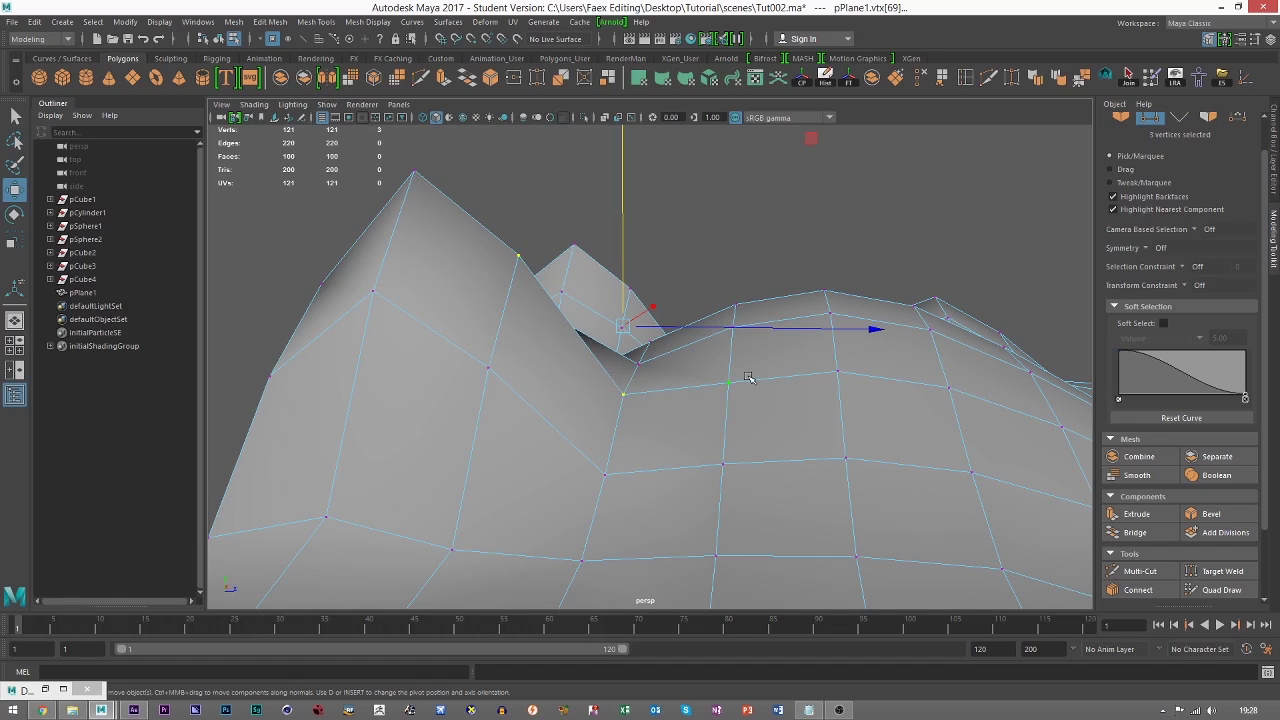
Return to object mode, select the terrain plane and turn on its smooth mesh preview.
left_click(1121, 117)
left_click(898, 232)
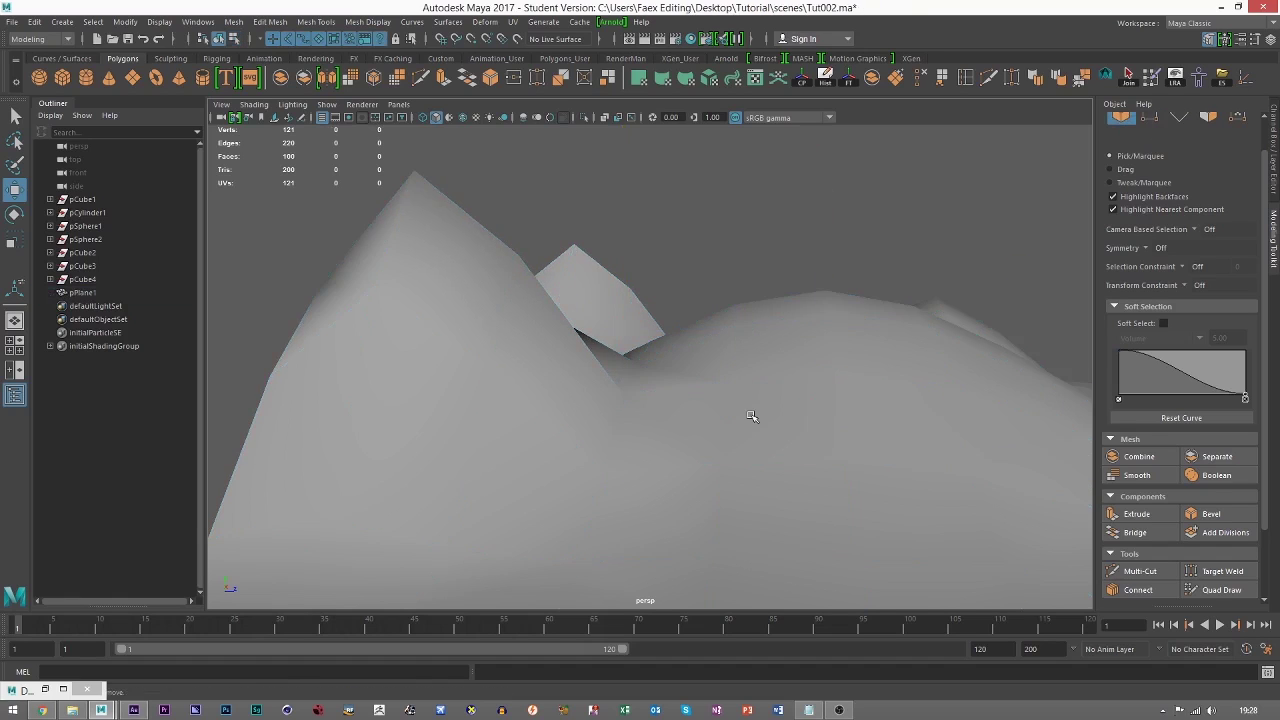
left_click(752, 416)
key("3")
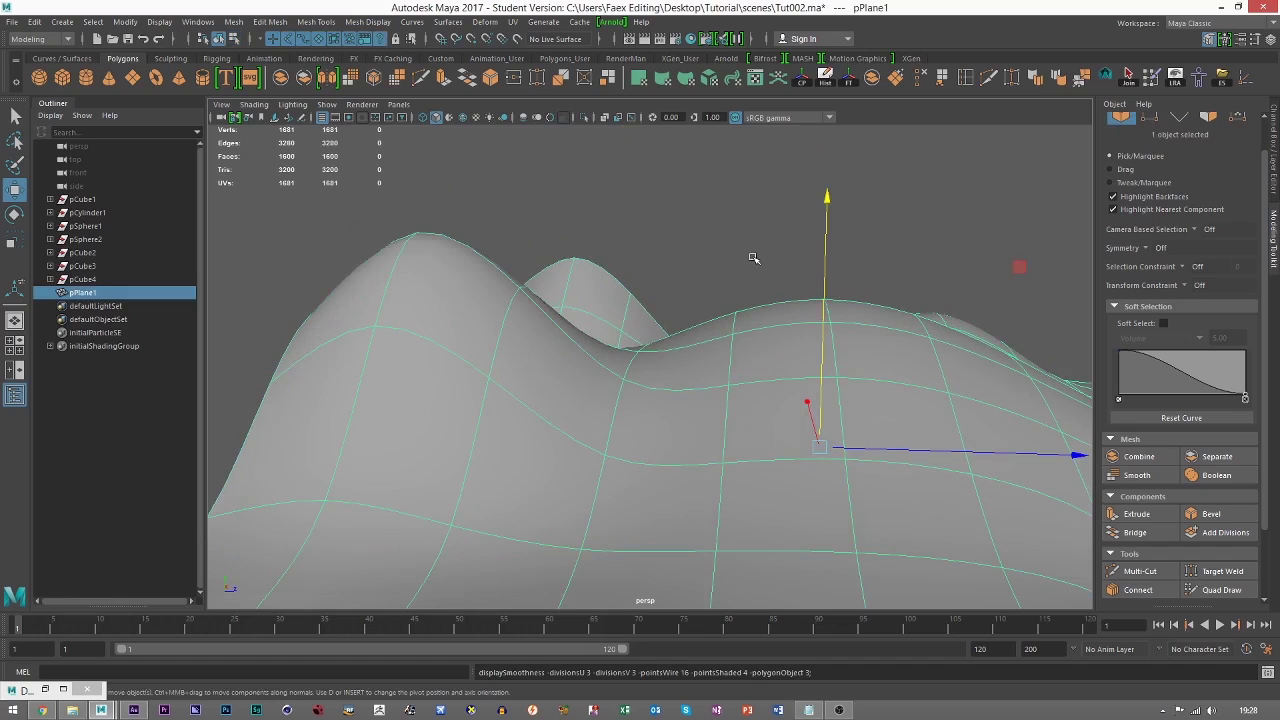
scroll(740, 254, "down", 4)
left_click_drag(730, 256, 657, 431, "alt")
Compare the terrain with its smooth mesh preview off and on, leaving the preview on.
left_click(706, 254)
left_click(656, 385)
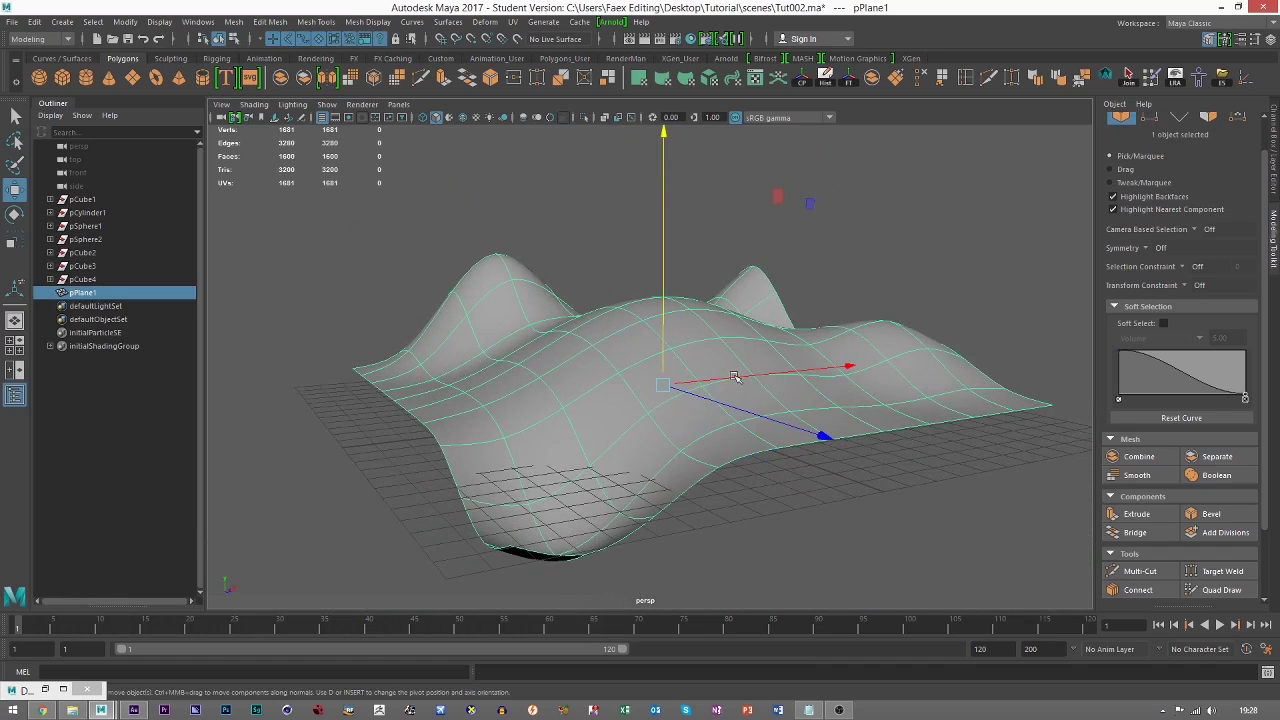
left_click_drag(736, 378, 784, 409, "alt")
key("1")
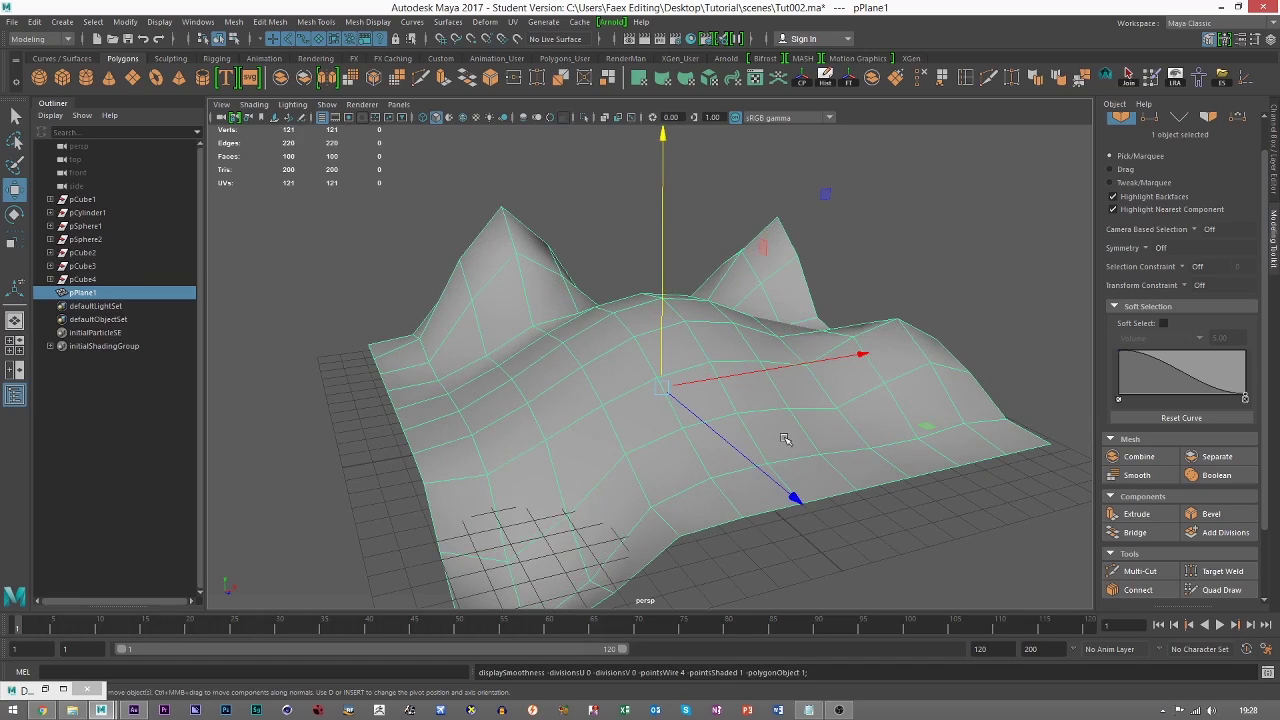
key("3")
Select four vertices on the smoothed terrain's front slope and pull them down to form a hollow.
key("F9")
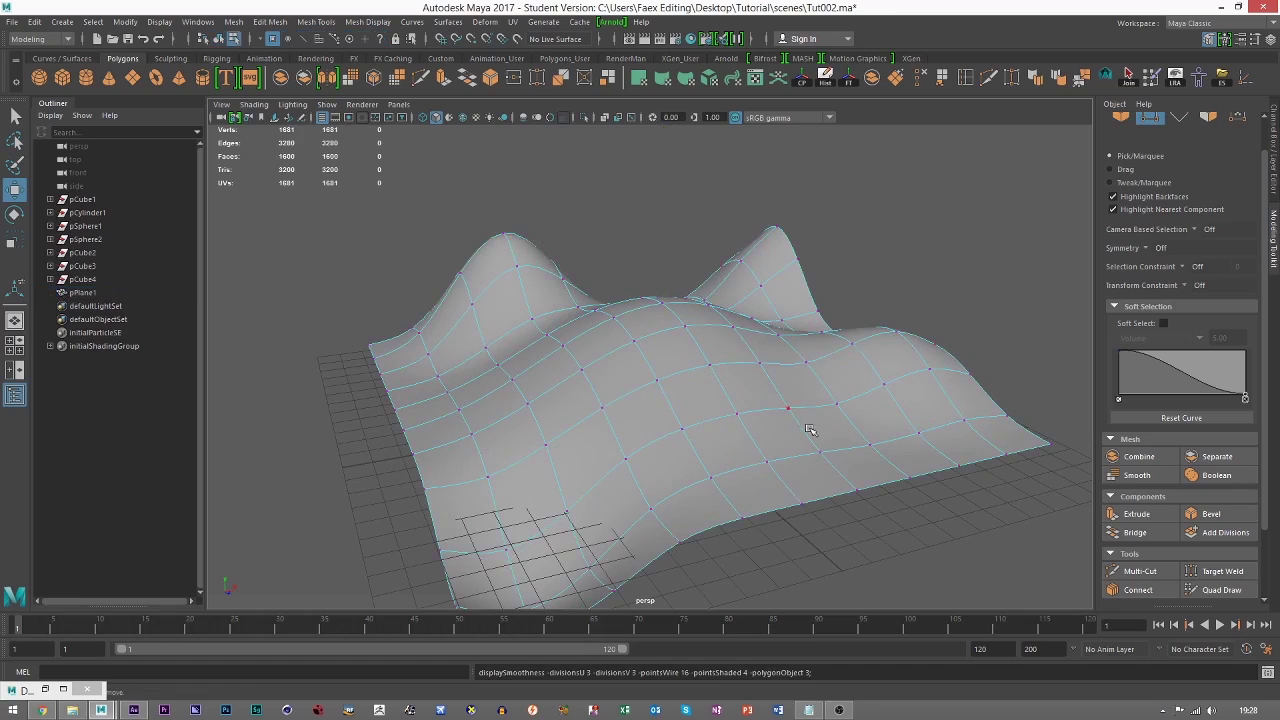
left_click(786, 349)
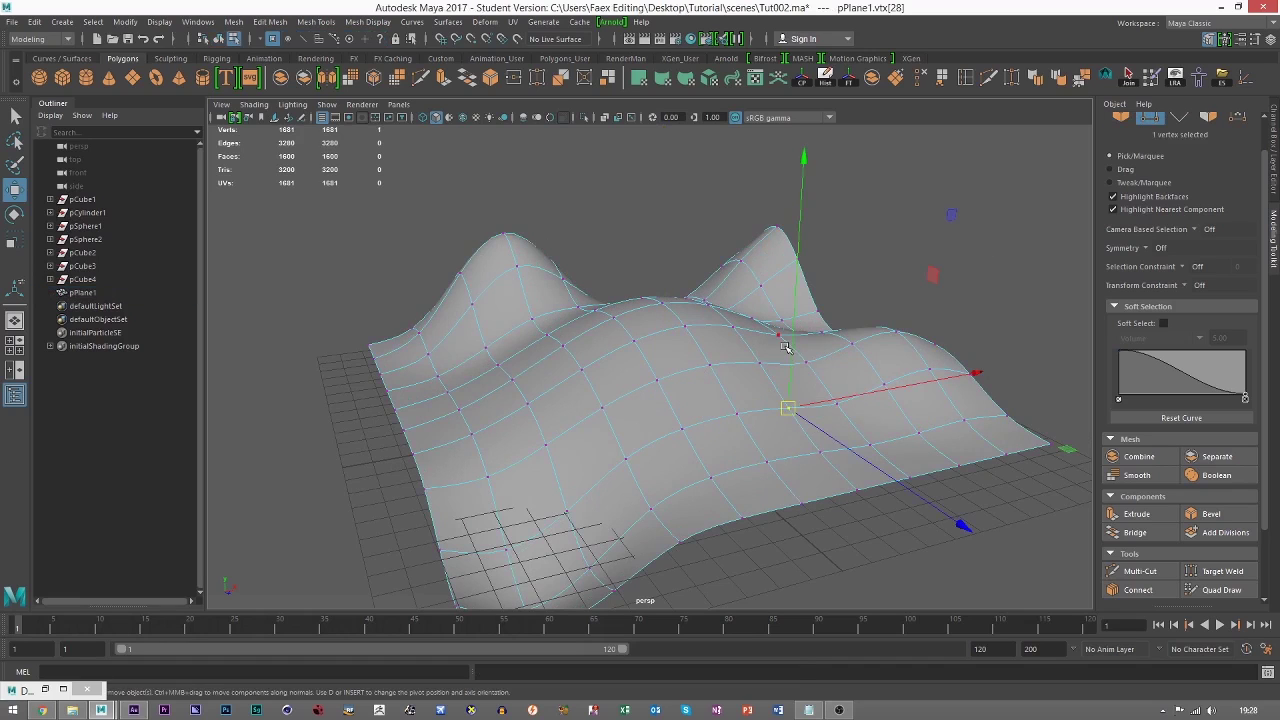
left_click_drag(791, 345, 829, 366)
left_click(628, 459)
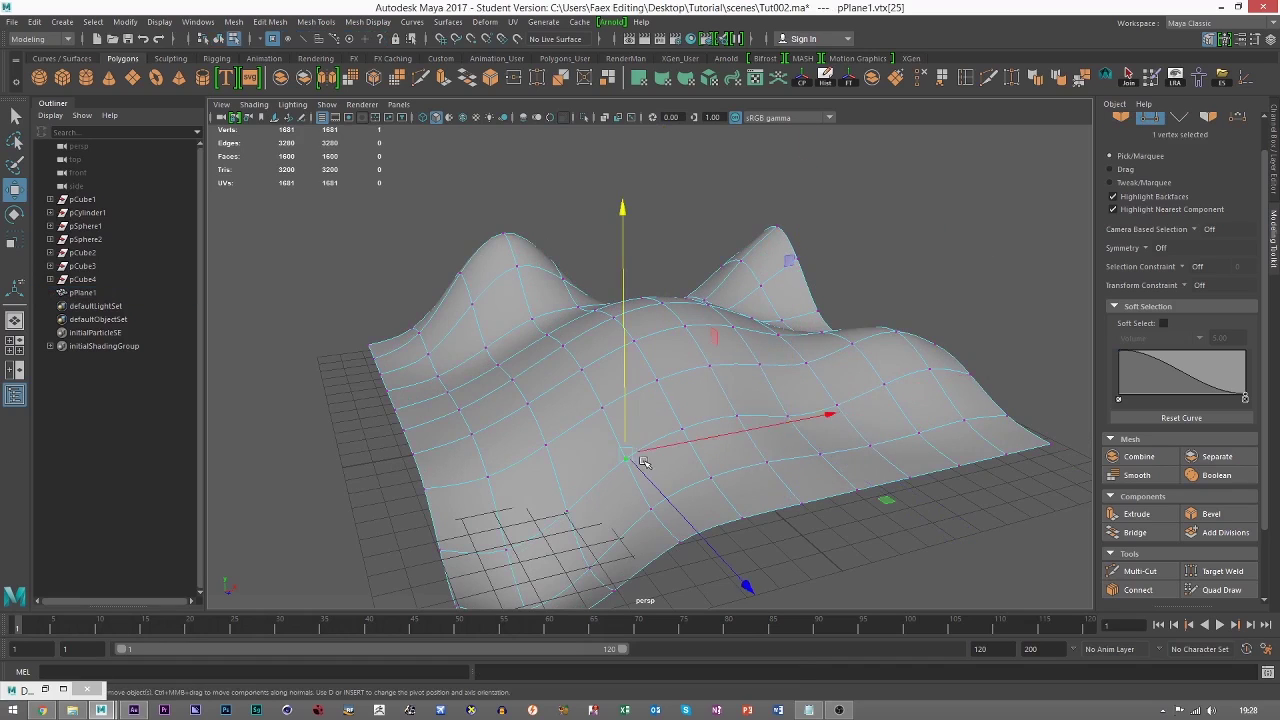
left_click(683, 430, "shift")
left_click(736, 416, "shift")
left_click(657, 378, "shift")
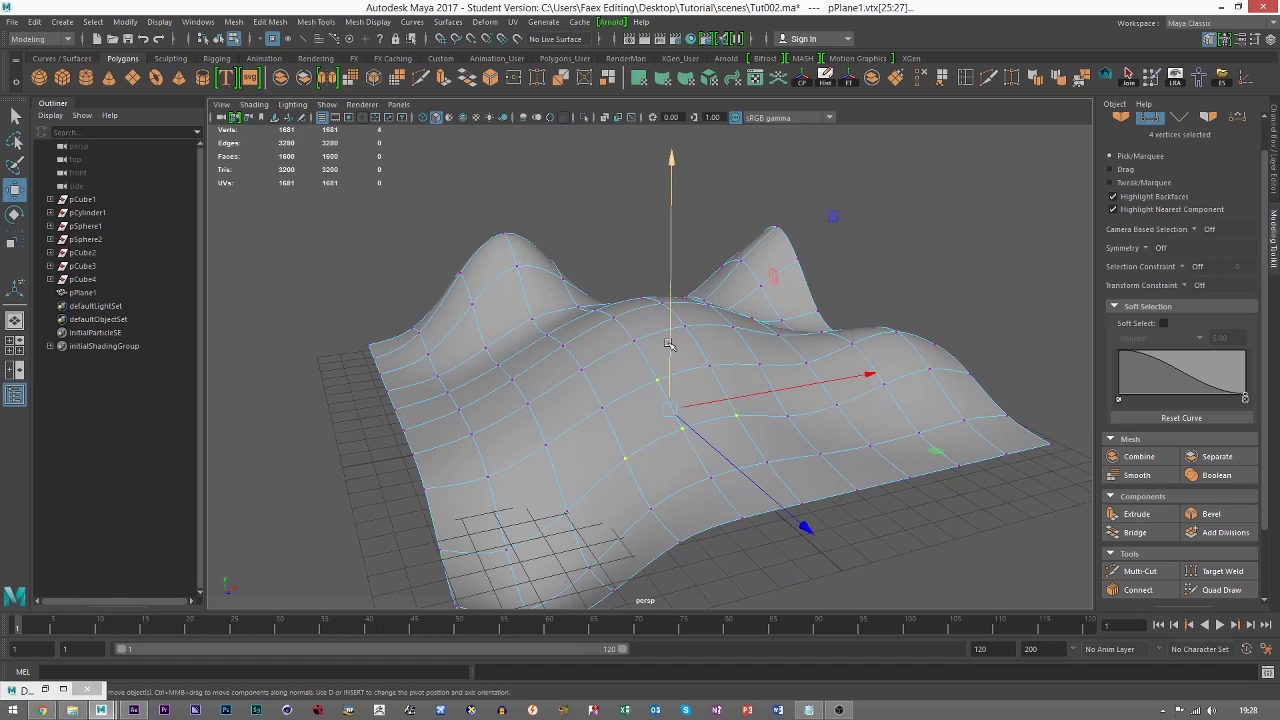
left_click_drag(668, 343, 755, 388)
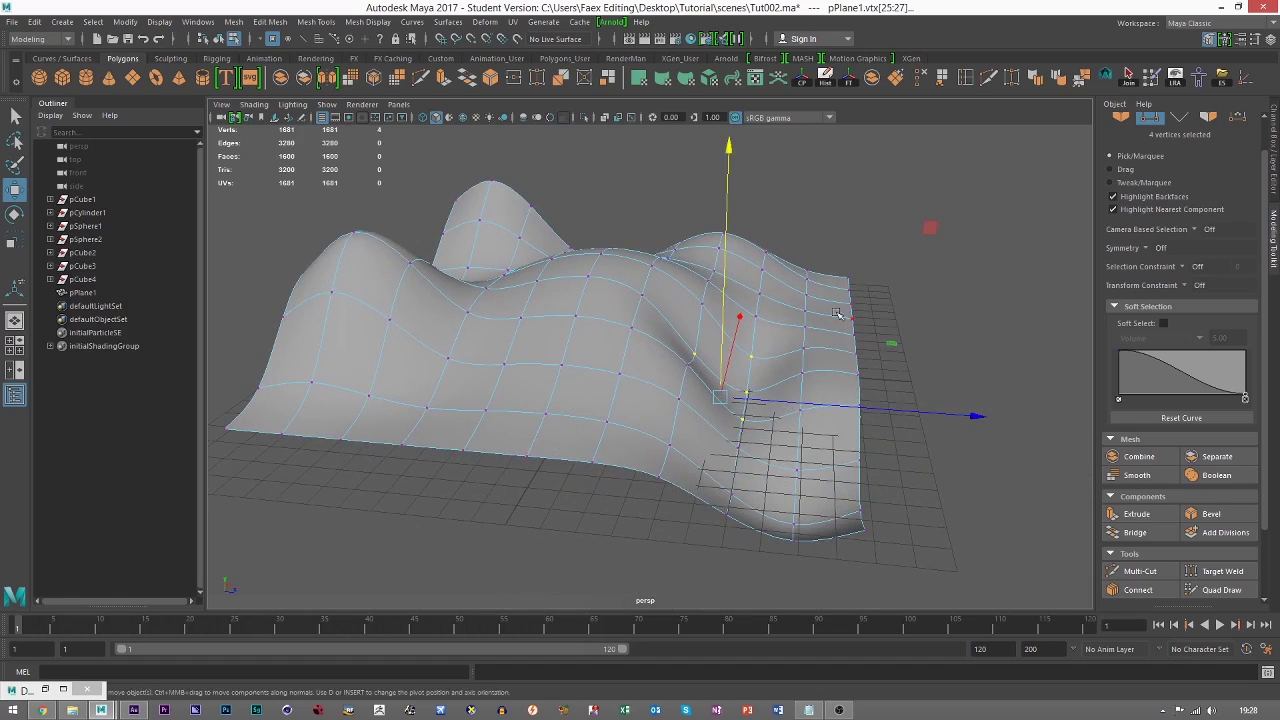
left_click_drag(778, 295, 695, 283, "alt")
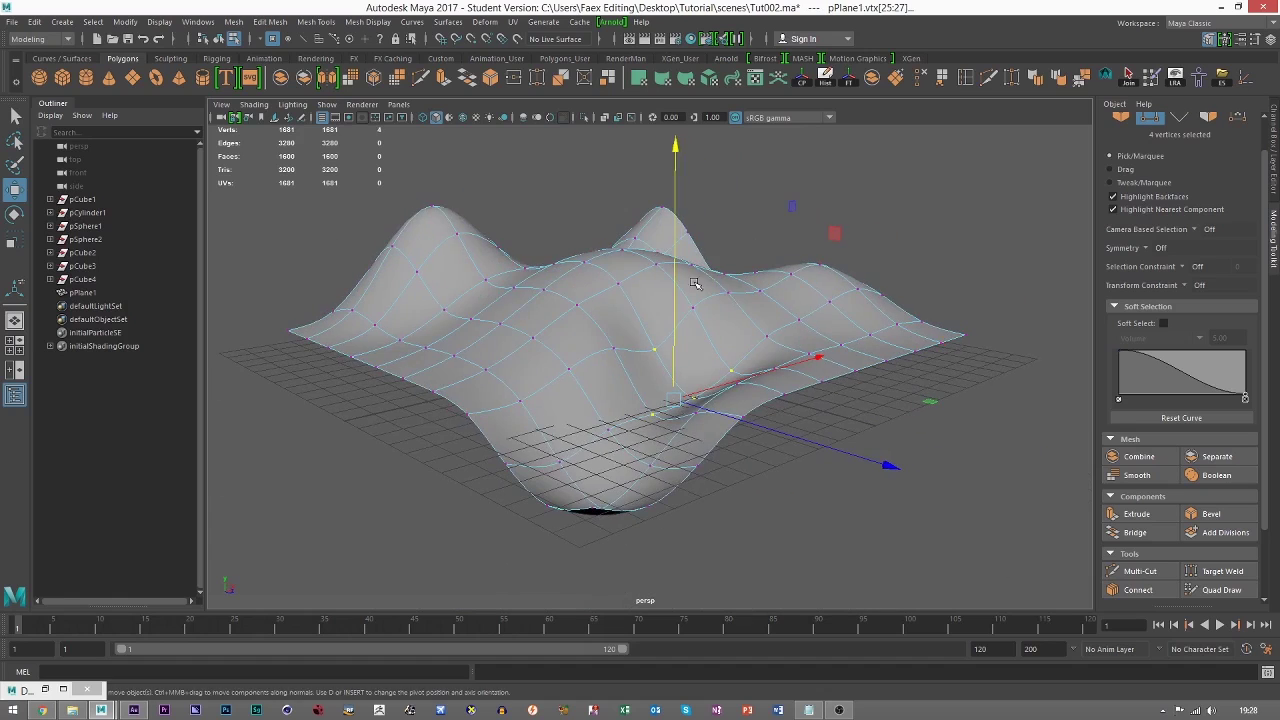
Delete the terrain plane and create a polygon cylinder at the grid centre.
left_click(1120, 119)
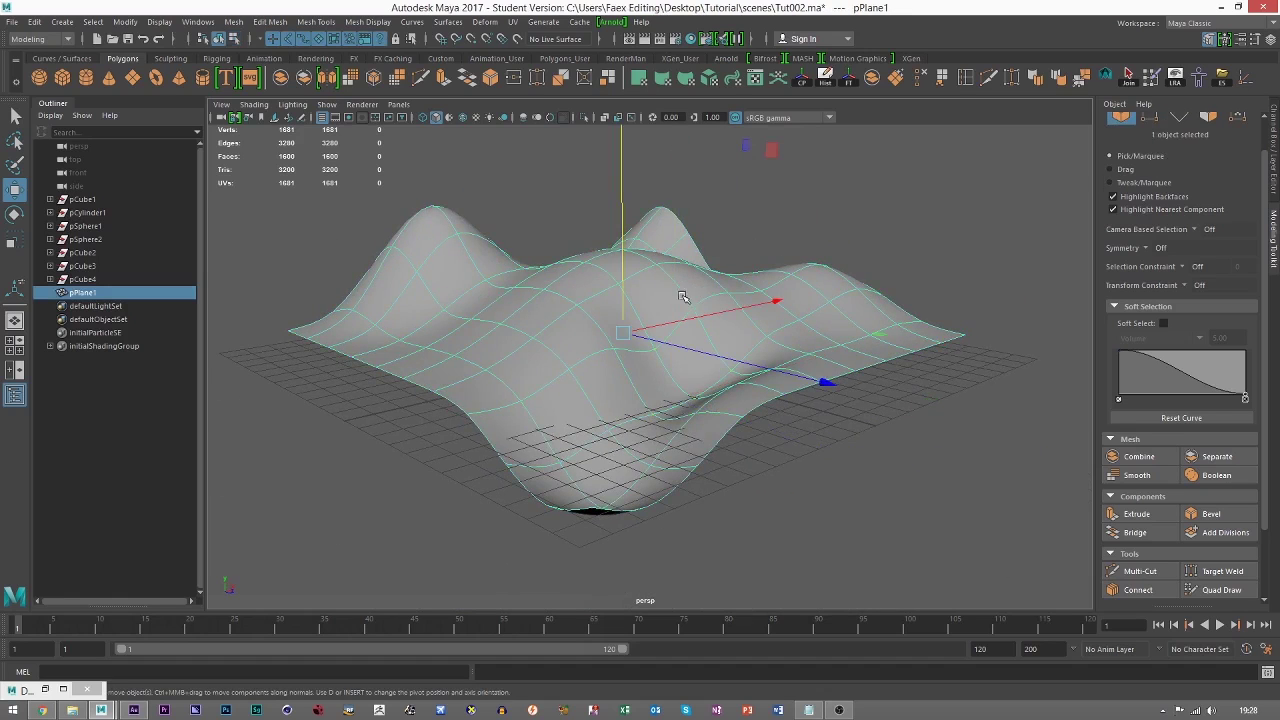
key("Delete")
left_click(85, 77)
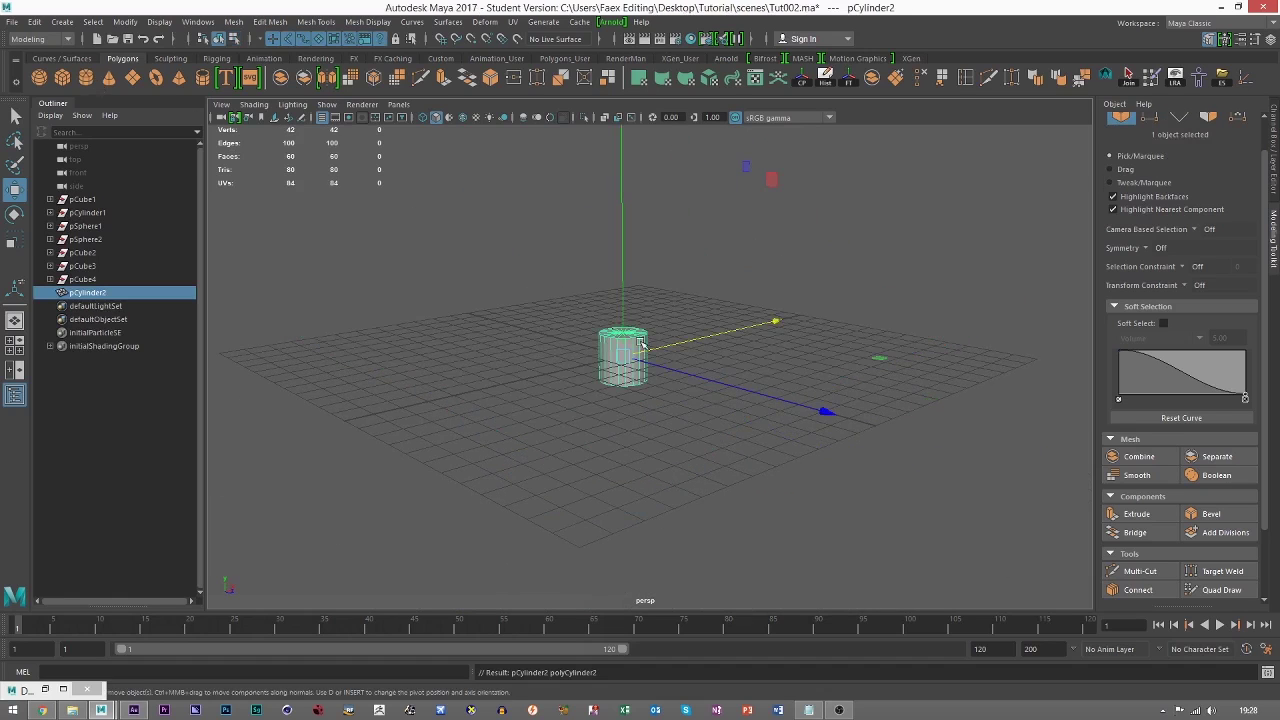
Set the new cylinder's axis subdivisions to 8.
key("f")
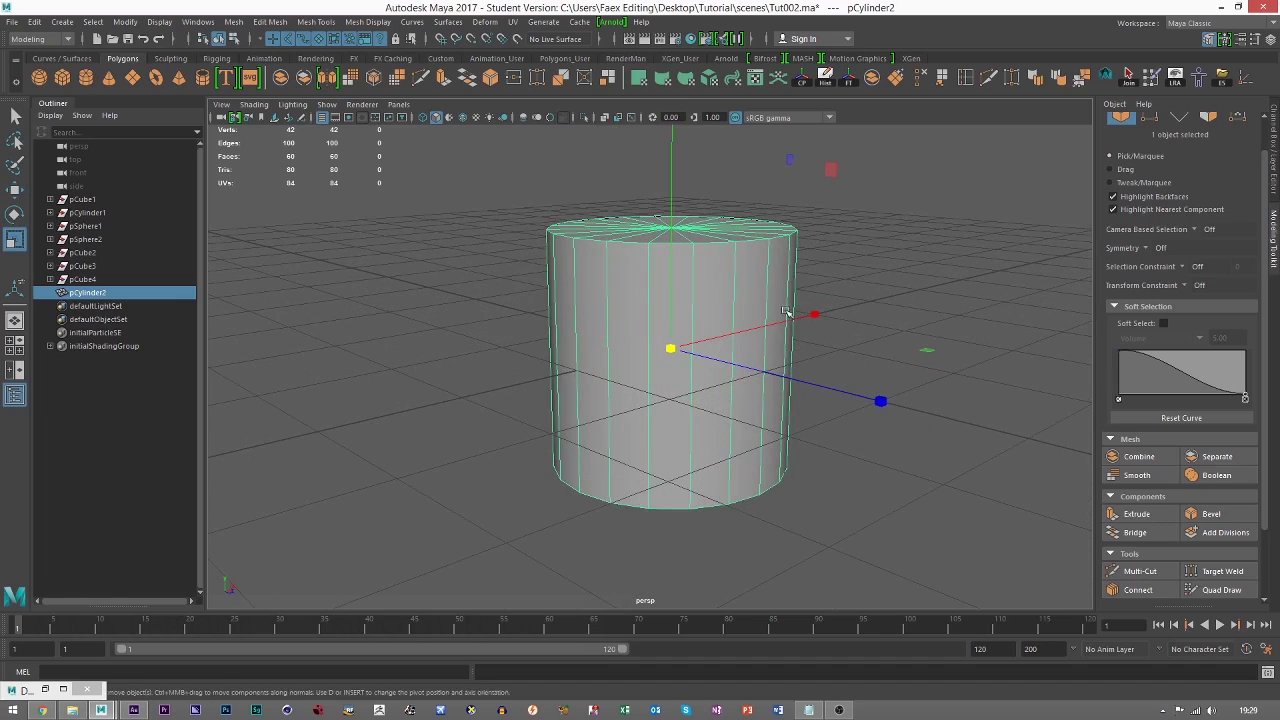
key("w")
left_click(1274, 164)
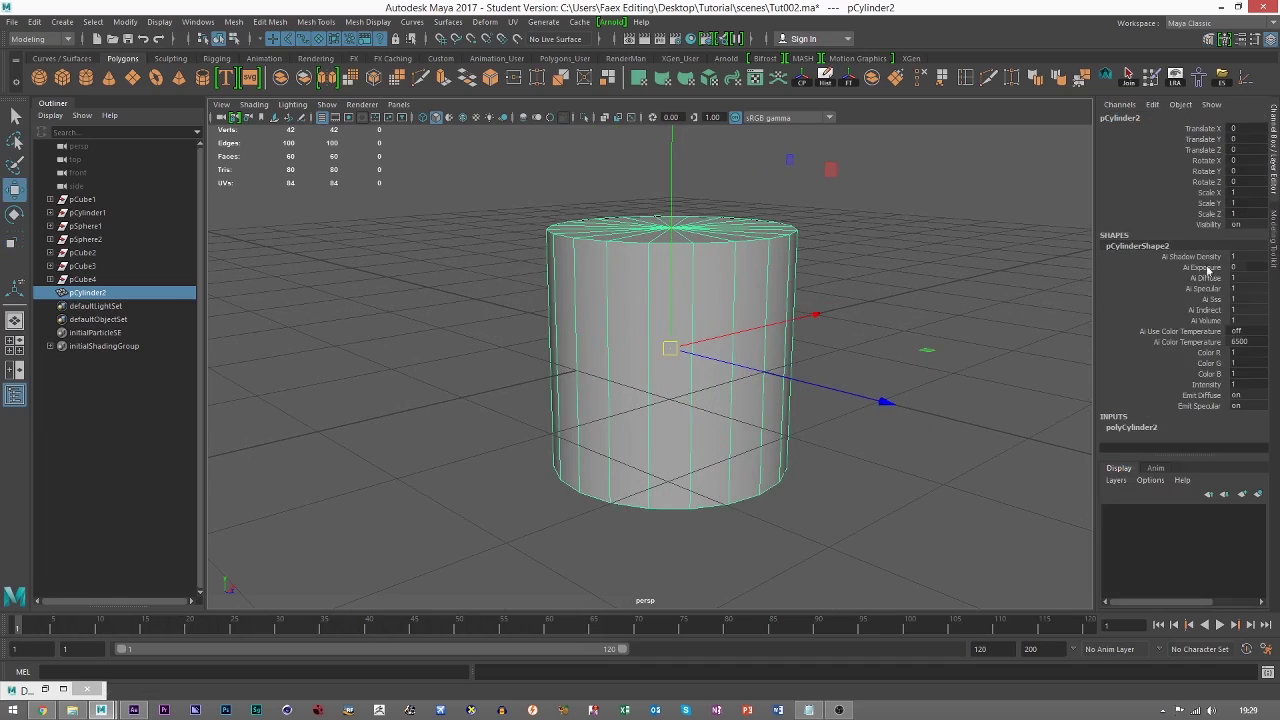
left_click(1131, 428)
scroll(1161, 438, "down", 2)
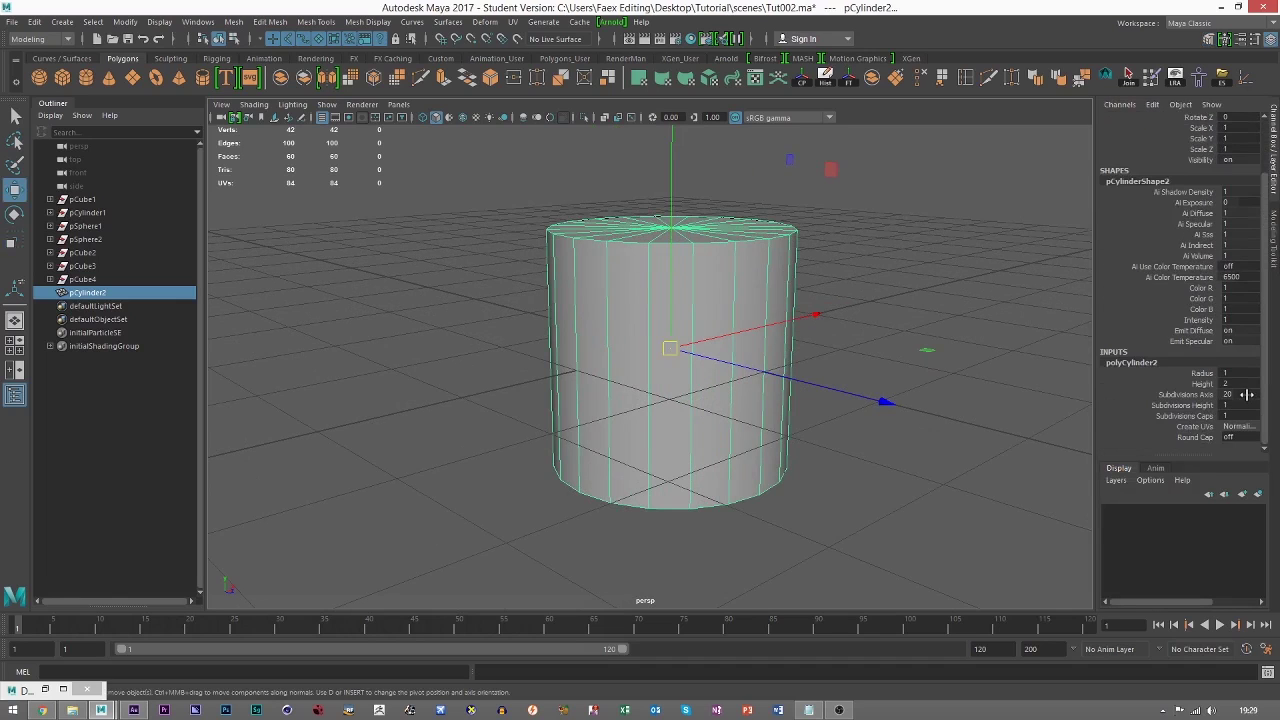
left_click_drag(871, 231, 587, 393, "alt")
left_click_drag(667, 440, 606, 386, "alt")
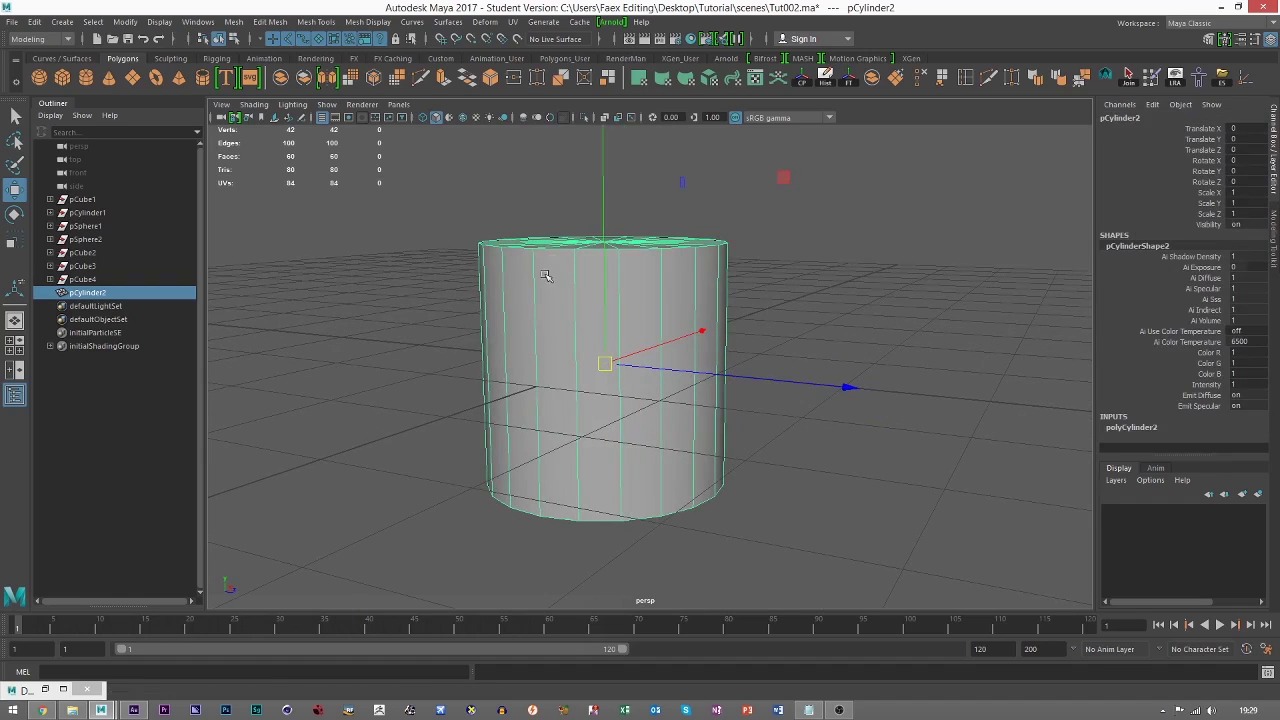
left_click_drag(625, 315, 760, 314, "alt")
left_click(1133, 428)
scroll(1140, 423, "down", 2)
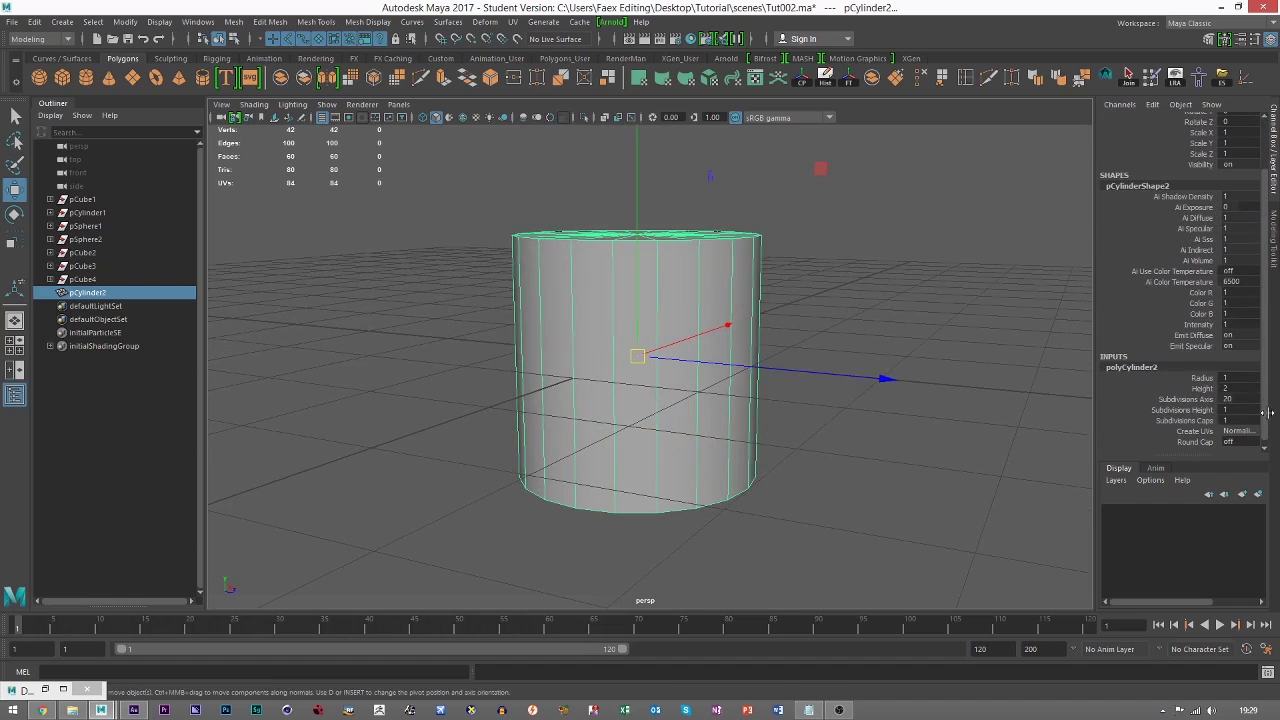
double_click(1228, 399)
type("8")
key("Return")
left_click(811, 312)
left_click(679, 333)
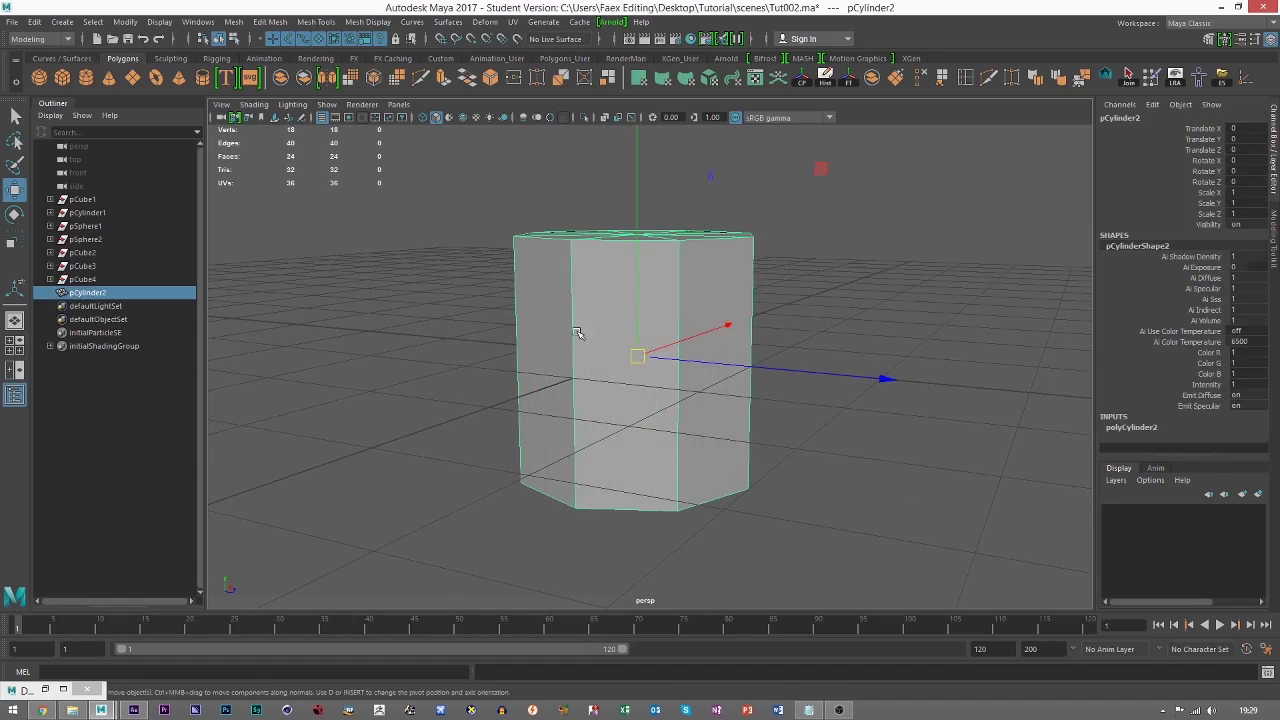
Delete the cap faces at both ends of the cylinder and return to object mode.
left_click(1209, 42)
left_click(1208, 118)
scroll(660, 318, "down", 1)
left_click_drag(436, 316, 857, 366)
right_click_drag(765, 396, 764, 457)
key("Delete")
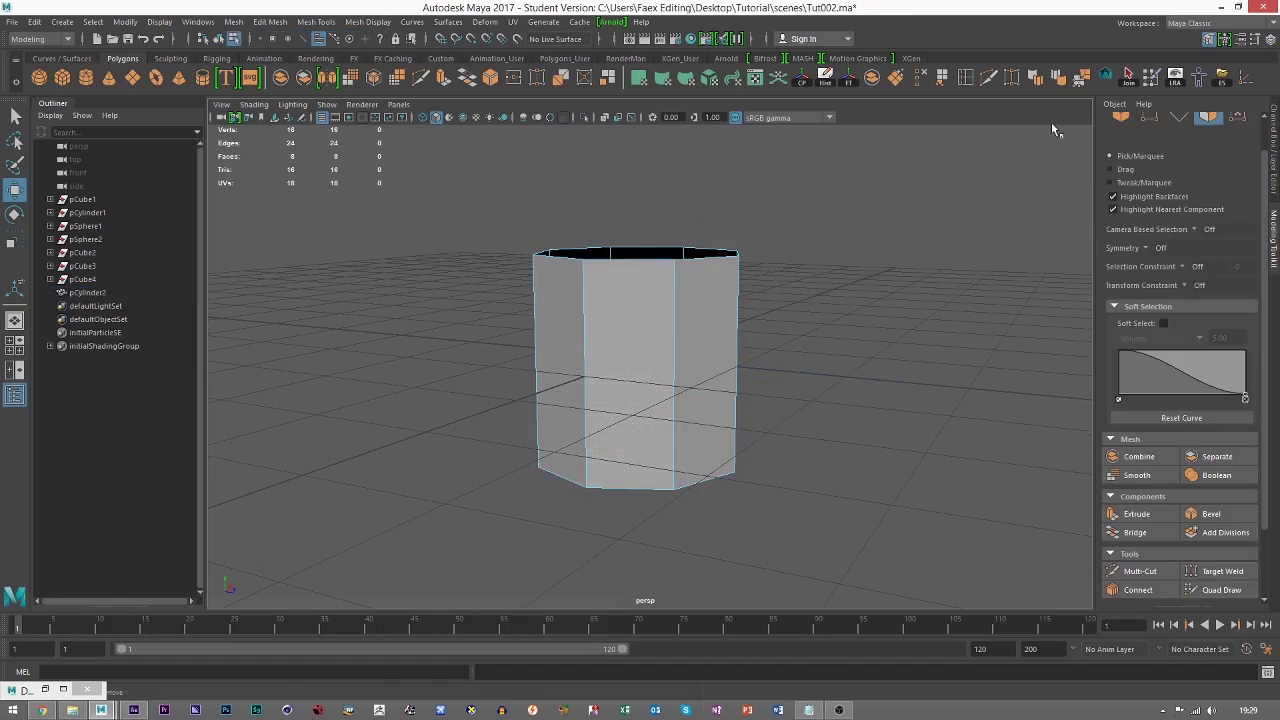
left_click(1119, 120)
left_click_drag(856, 322, 855, 356, "alt")
left_click(855, 360)
left_click(865, 285)
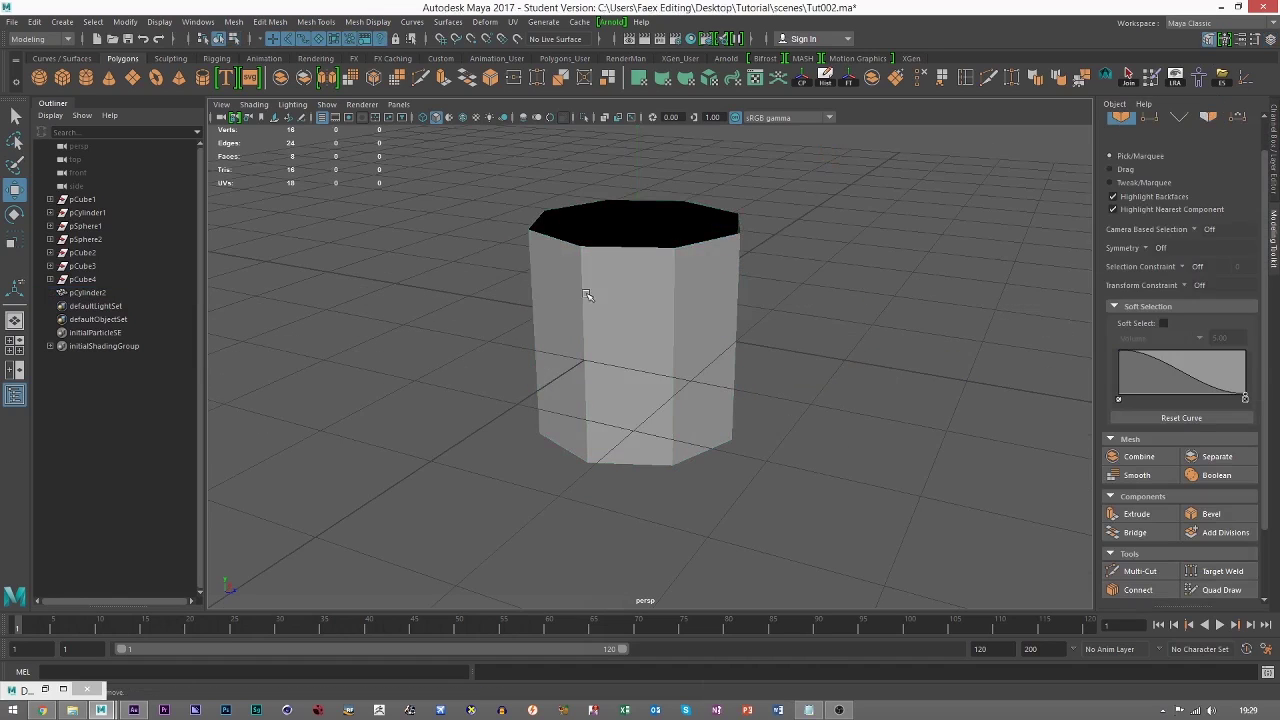
Smooth the open-ended cylinder with one division.
left_click_drag(709, 276, 645, 365, "alt")
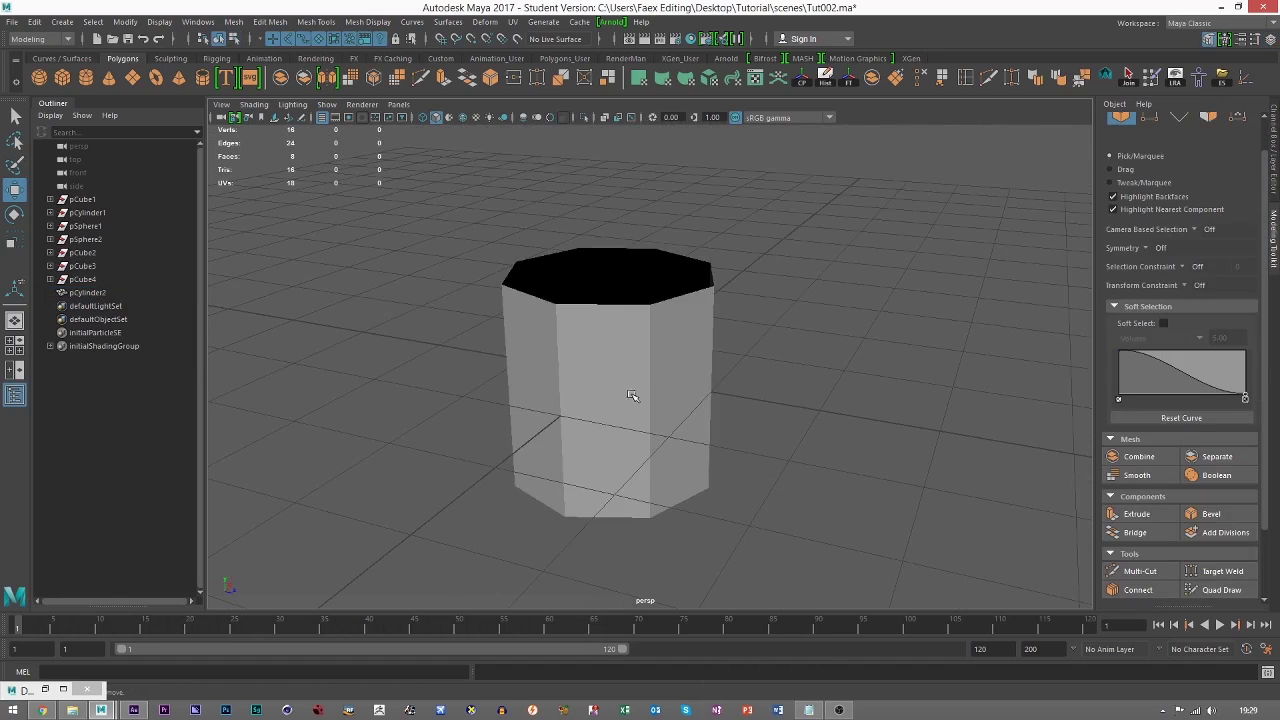
left_click(651, 358)
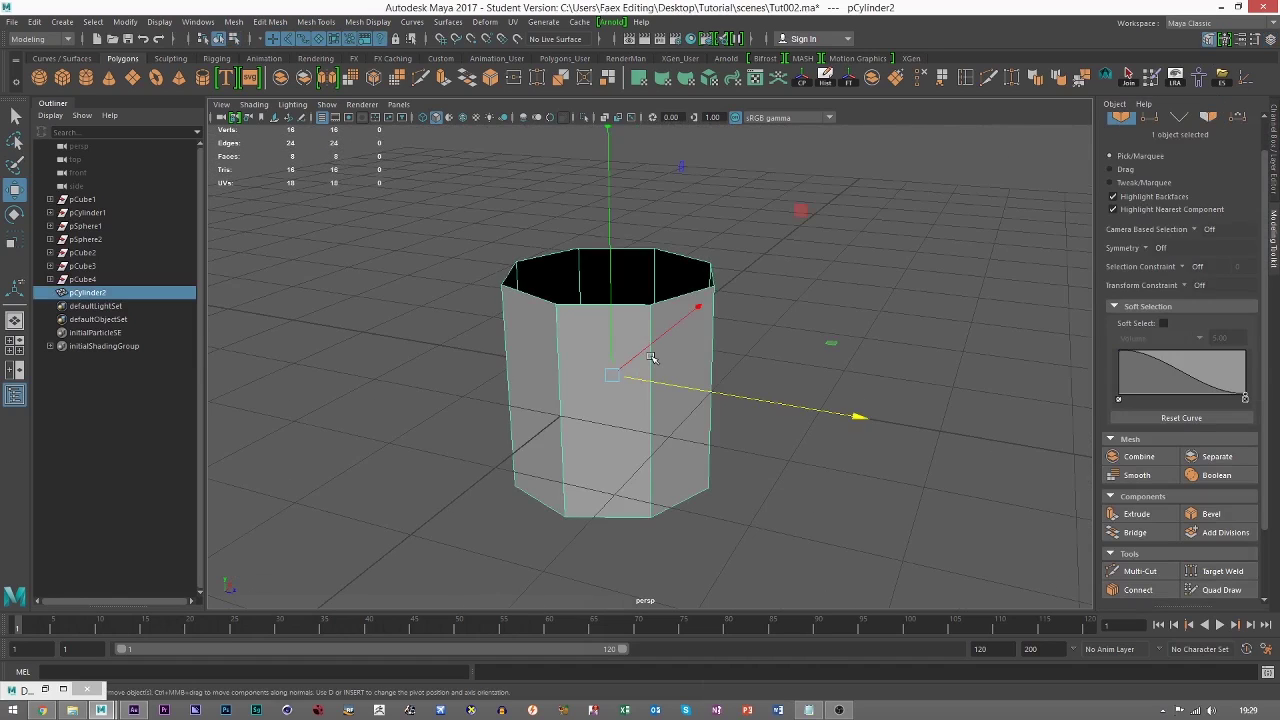
left_click(348, 79)
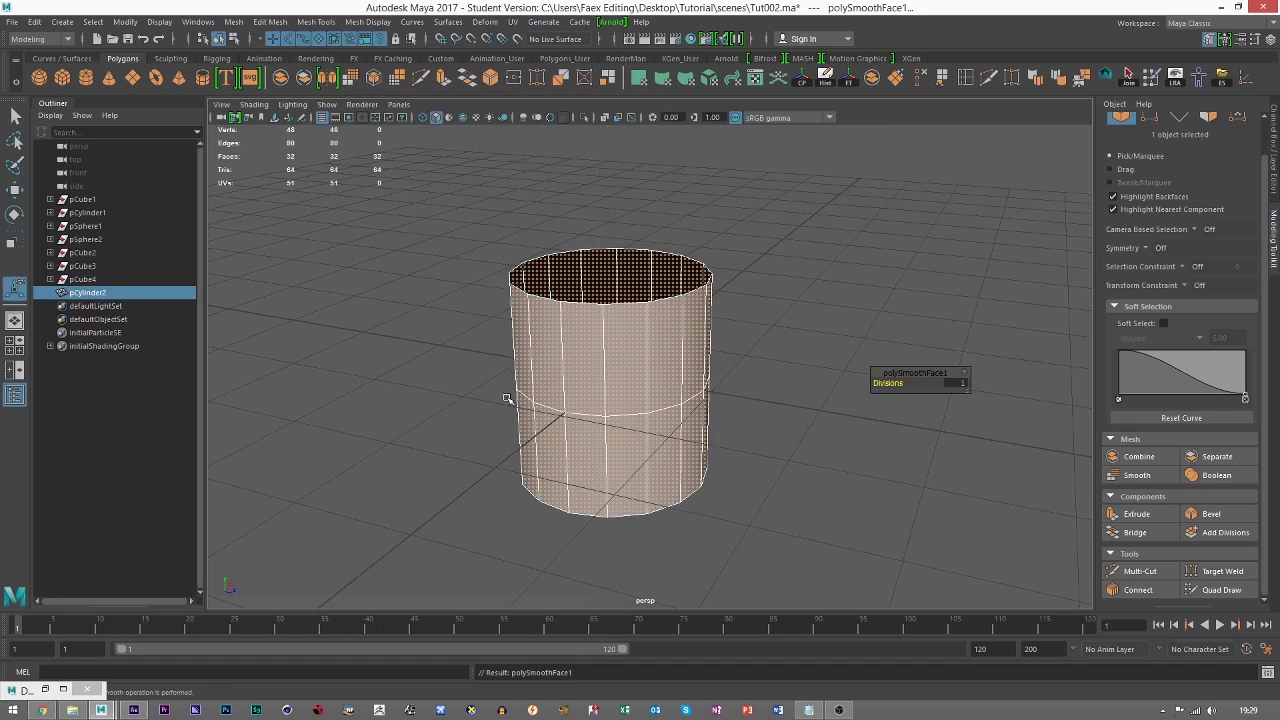
middle_click_drag(704, 377, 714, 375, "alt")
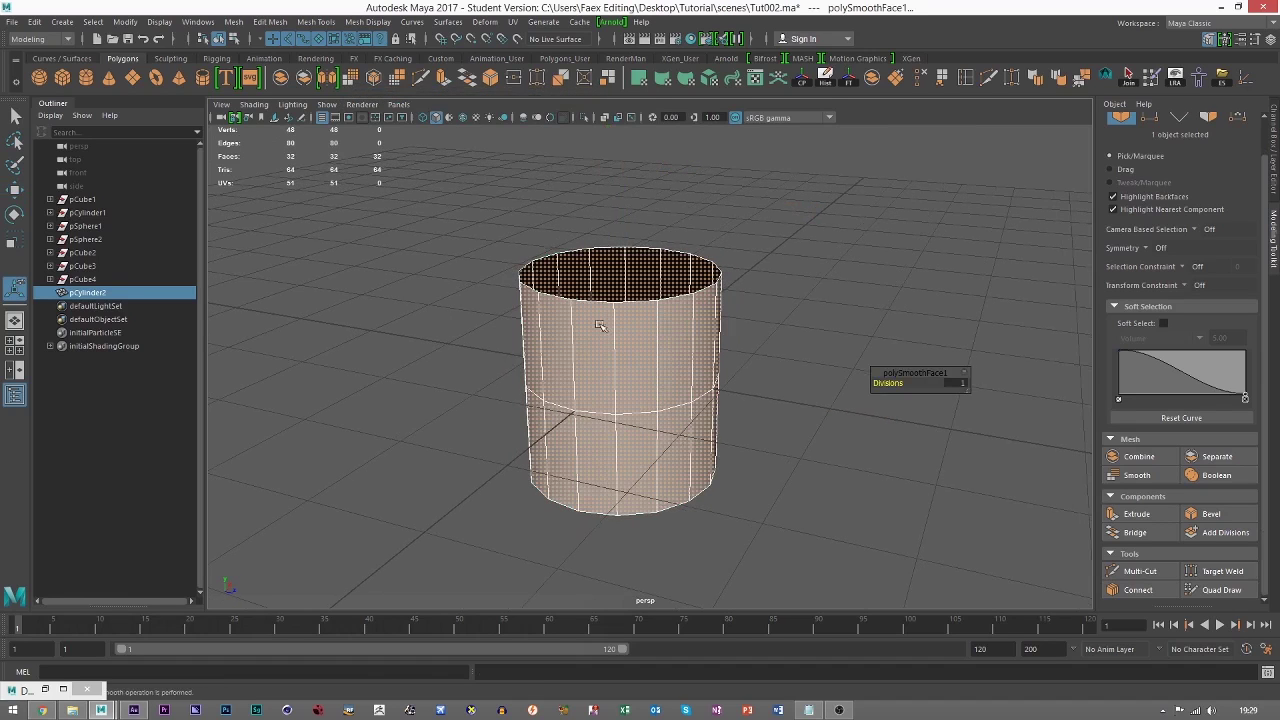
Select the complete upper ring of faces on the smoothed cylinder.
left_click(1208, 117)
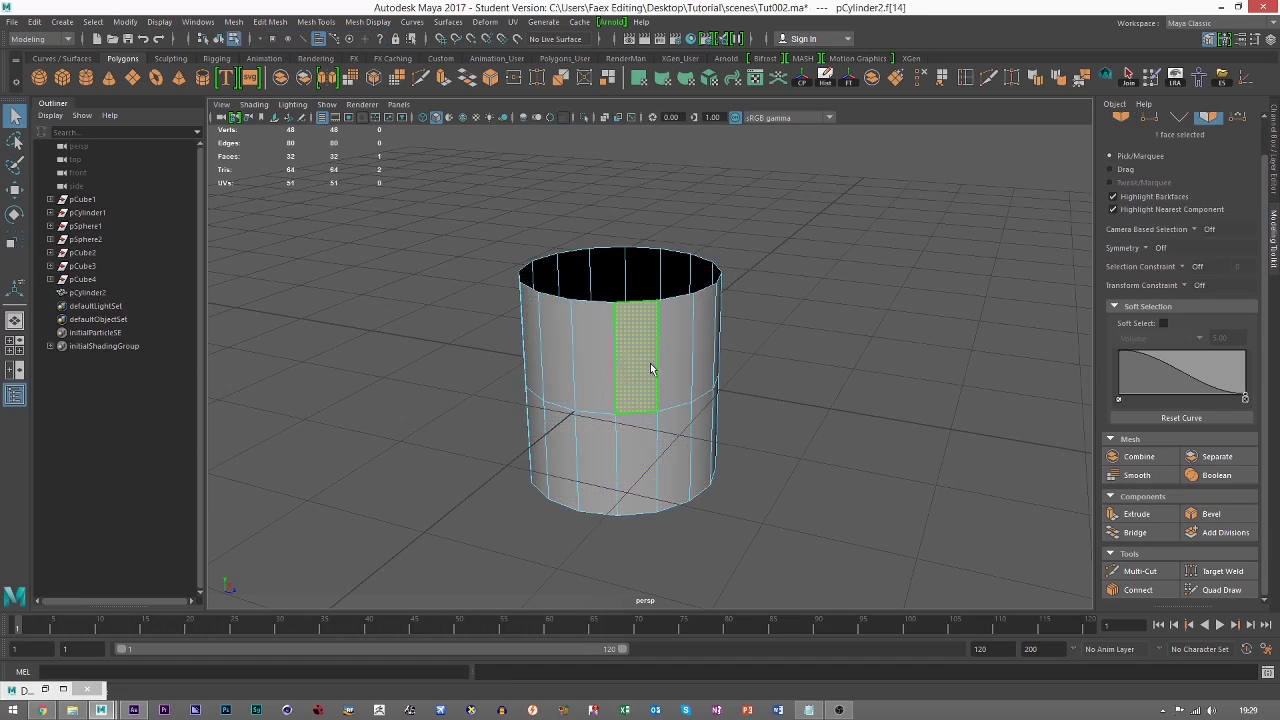
double_click(603, 358)
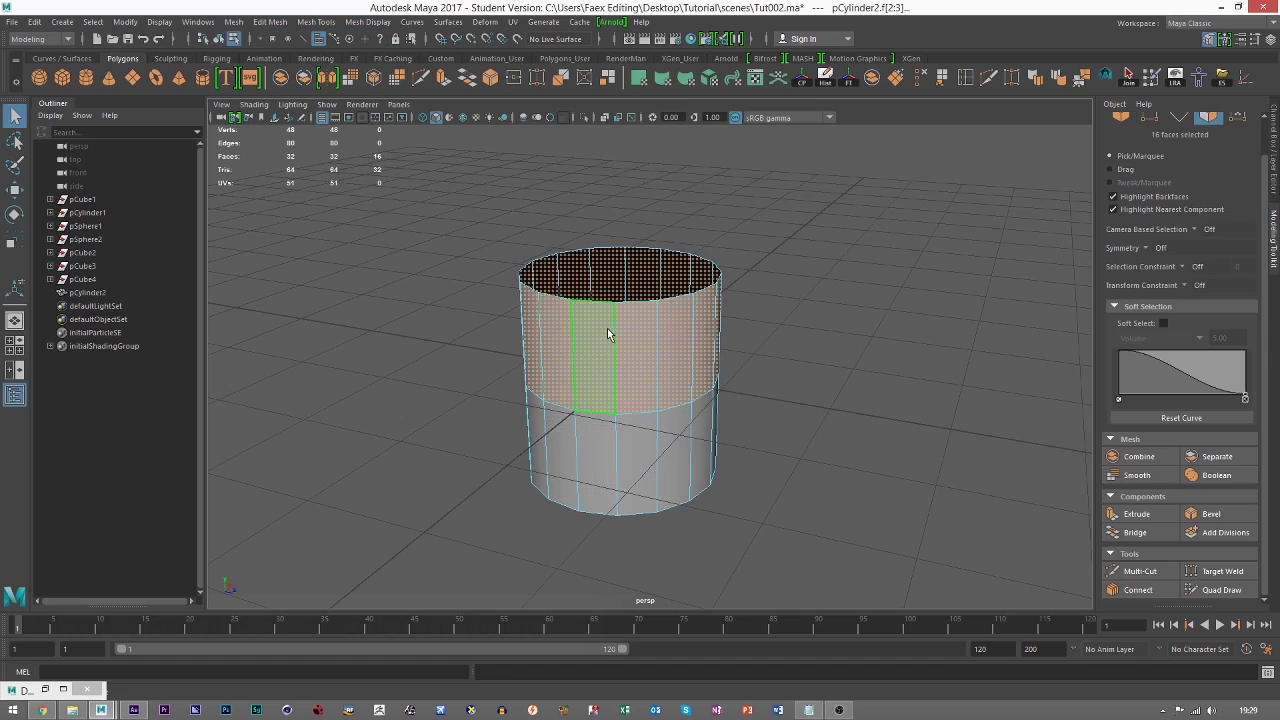
left_click_drag(620, 342, 676, 305, "alt")
right_click_drag(676, 305, 659, 362, "alt")
left_click_drag(659, 367, 666, 316, "alt")
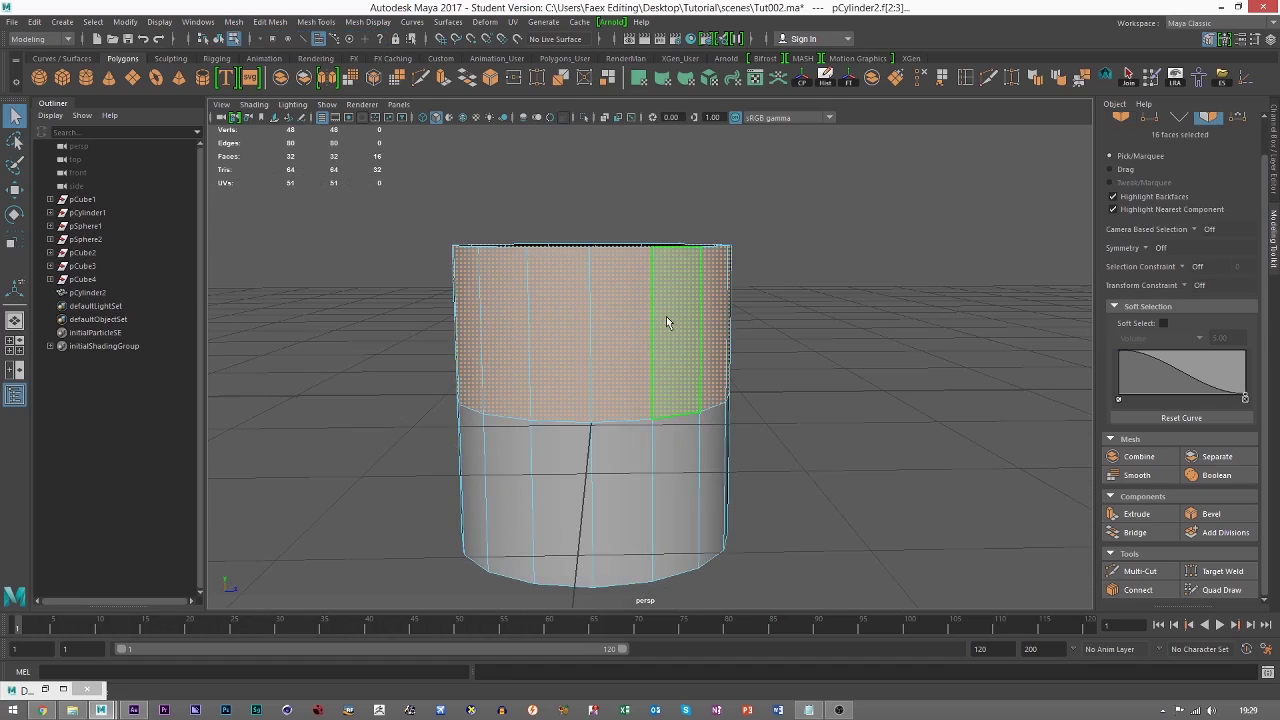
Delete the smoothed cylinder and create a fresh polygon cylinder at the grid centre.
left_click(1117, 120)
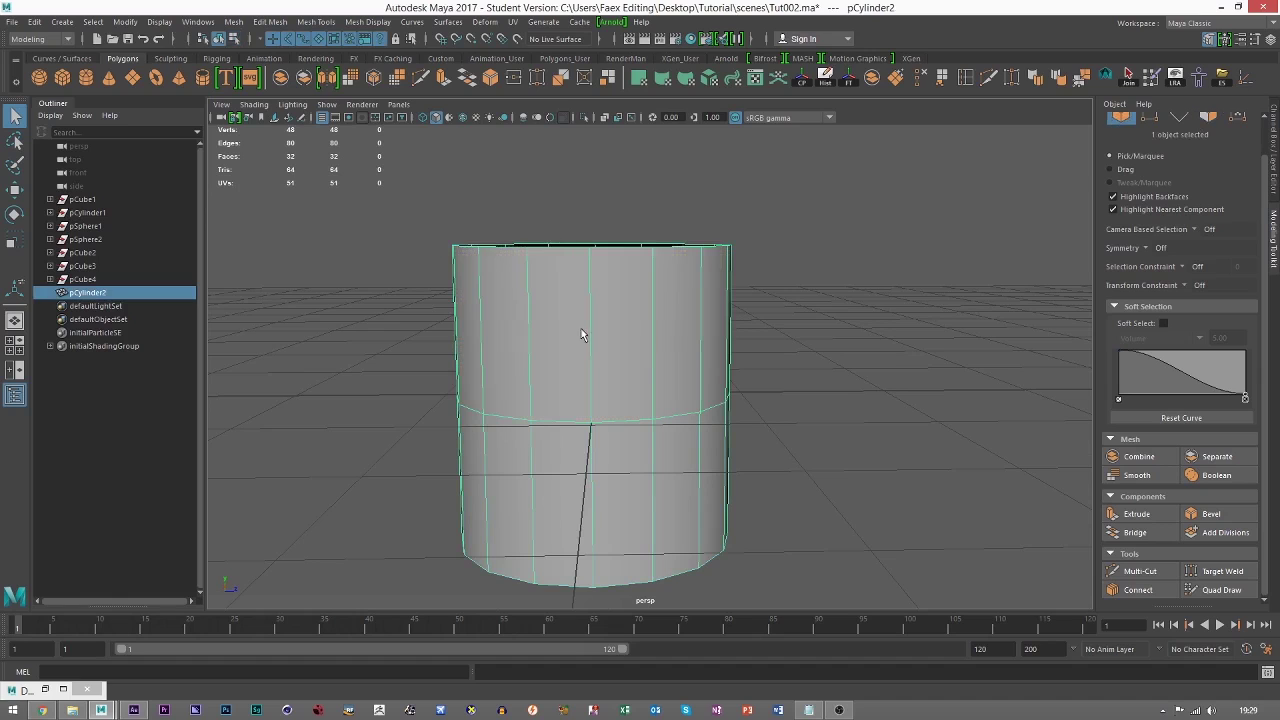
key("Delete")
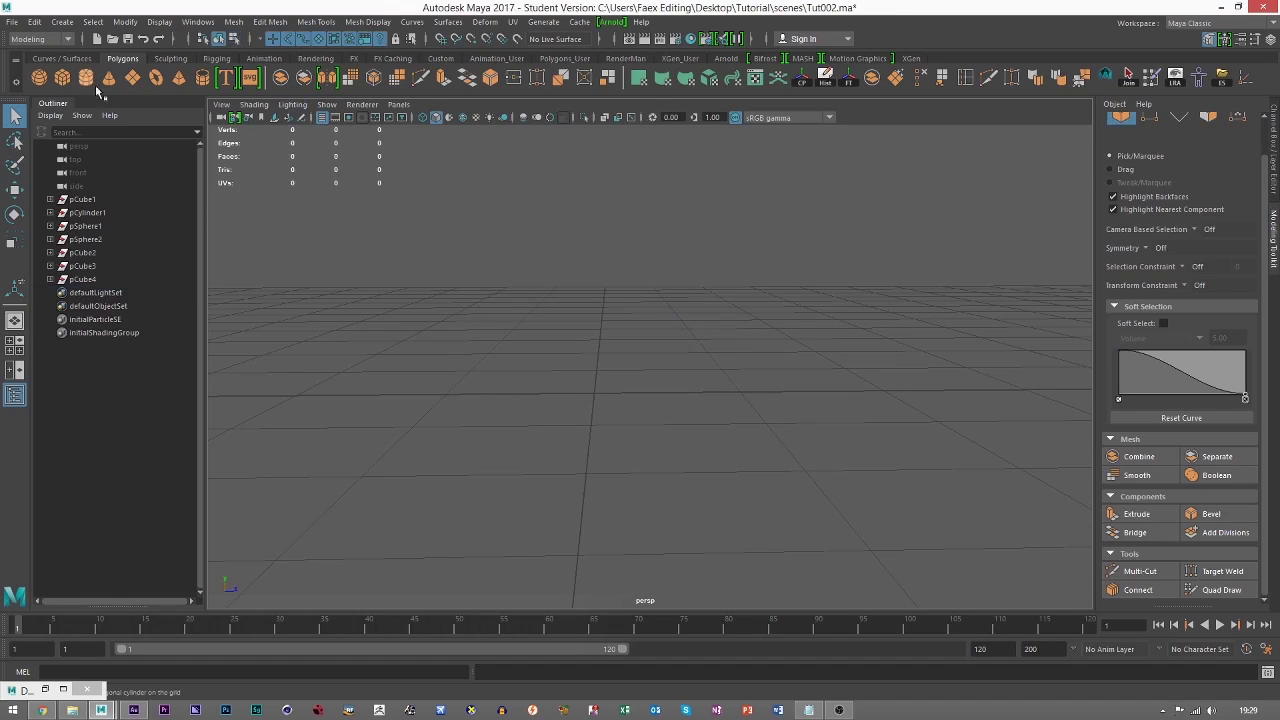
left_click(90, 82)
key("w")
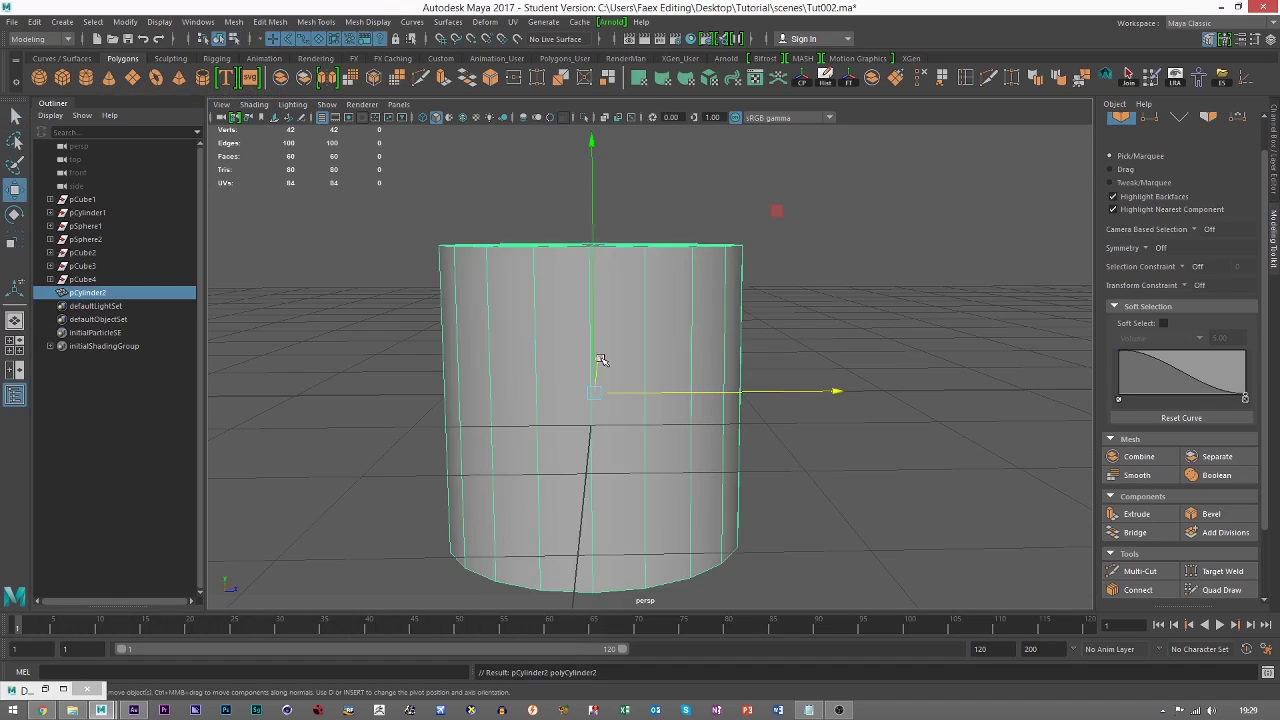
Reduce the replacement cylinder to 8 axis subdivisions.
scroll(605, 358, "down", 3)
left_click_drag(621, 325, 626, 385, "alt")
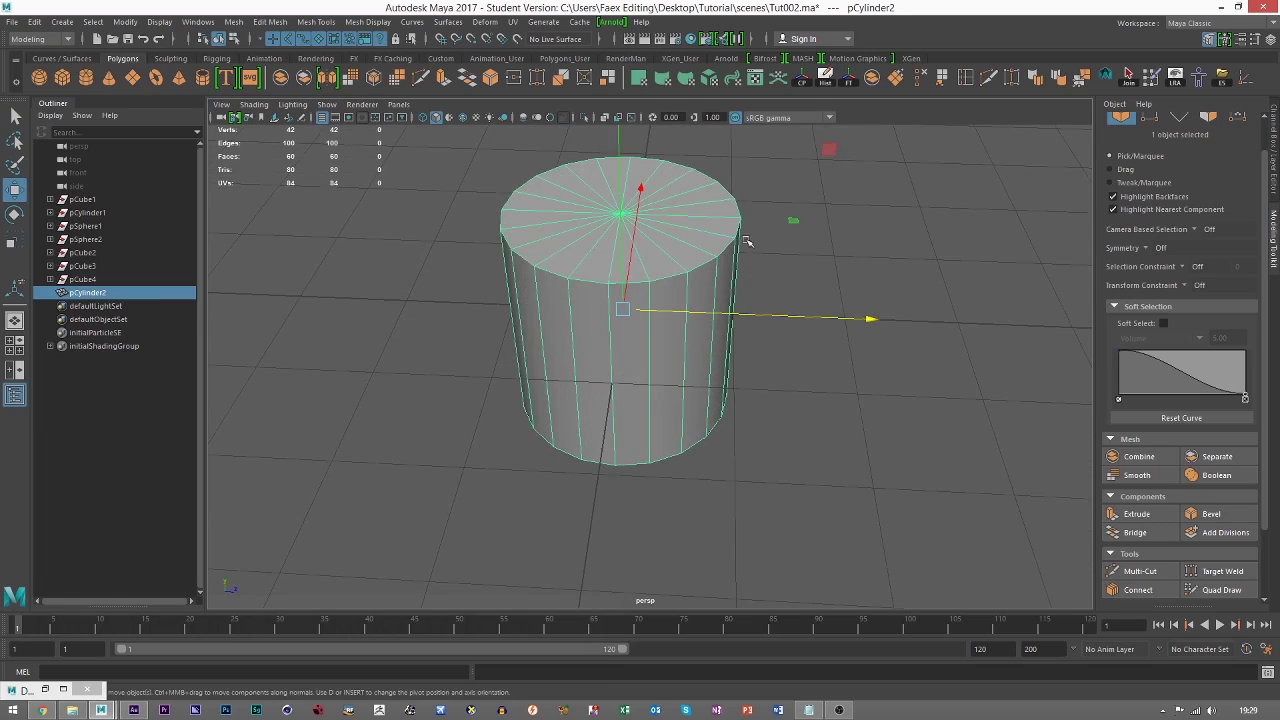
left_click(1274, 155)
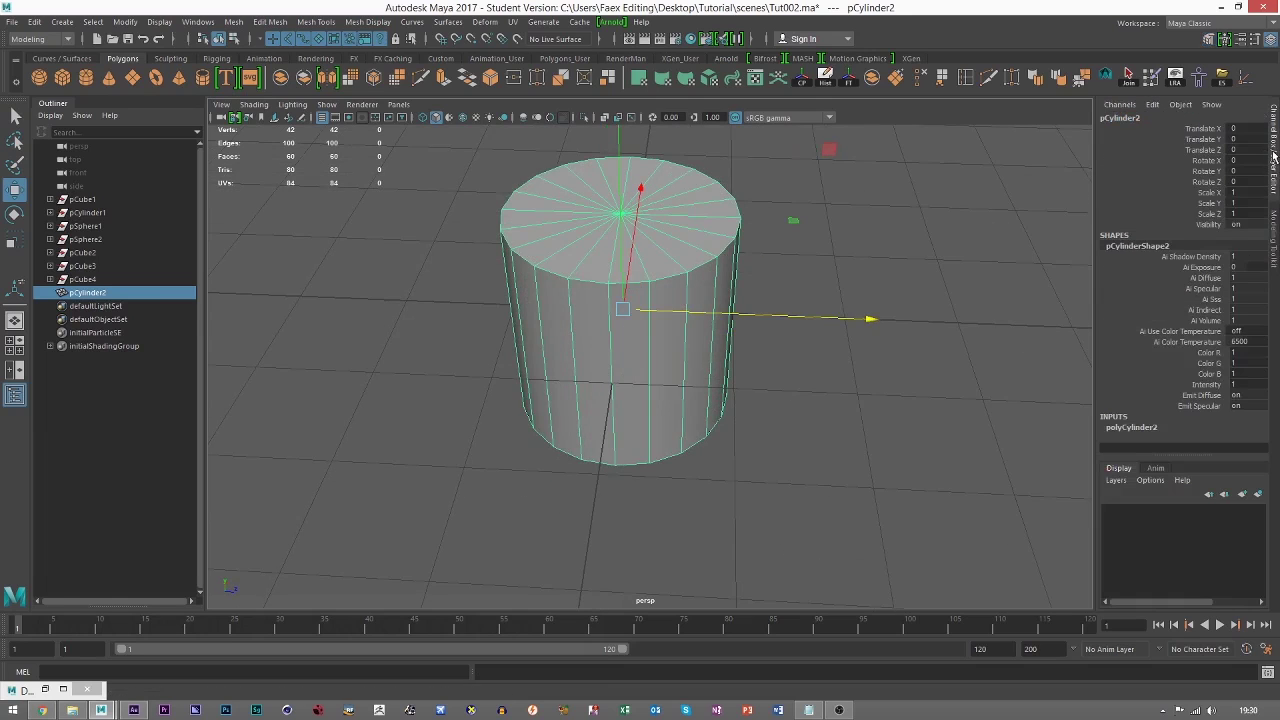
left_click(1131, 427)
left_click(1226, 399)
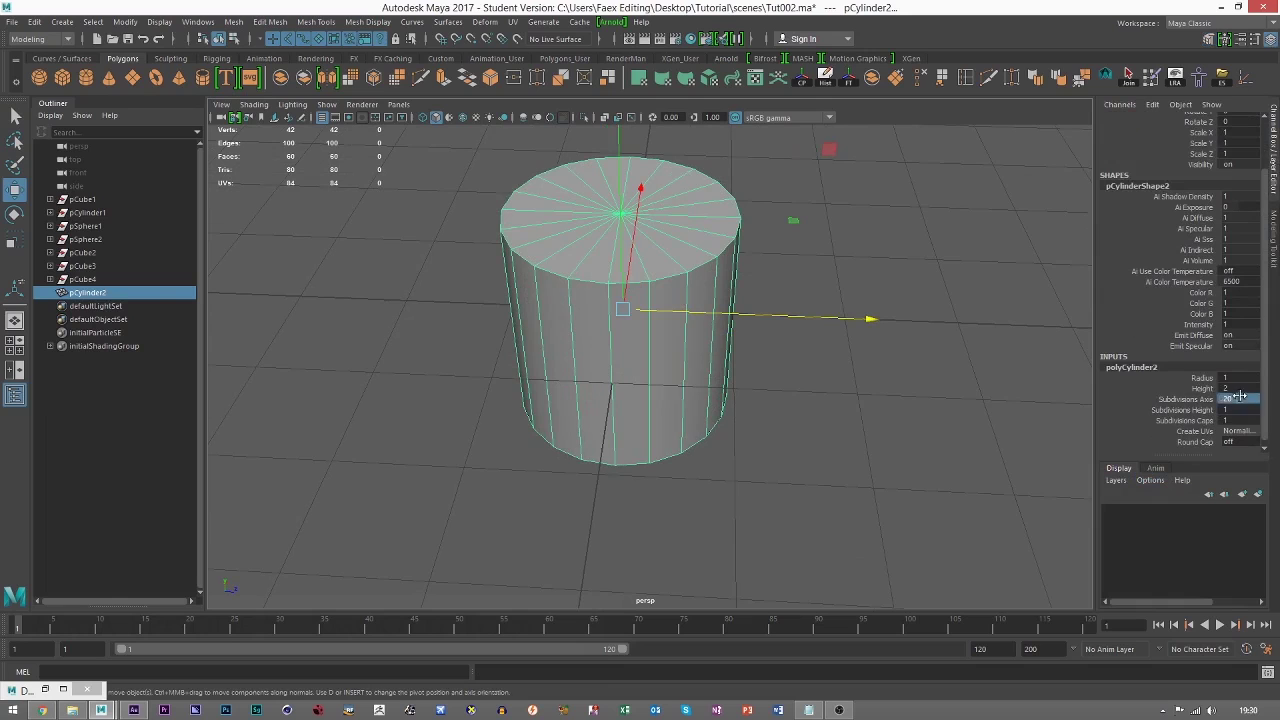
type("8")
key("Return")
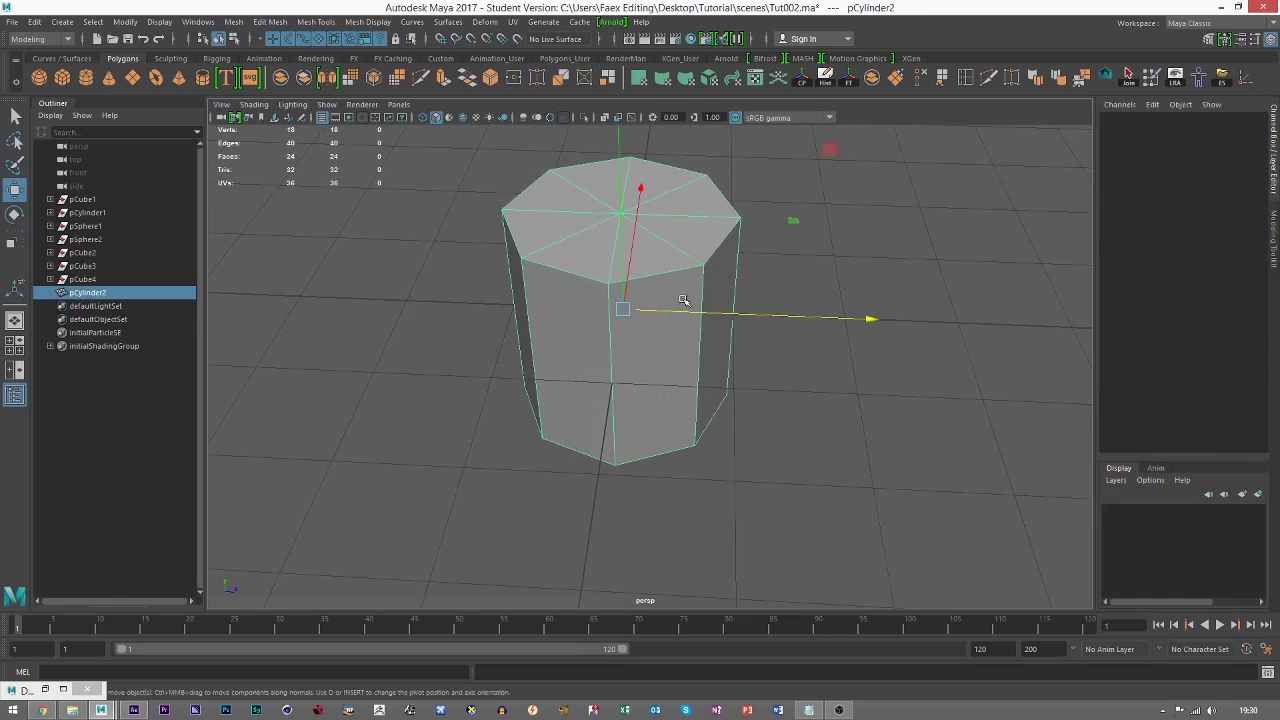
Slim the cylinder by scaling X and Z evenly to about 0.489, keeping Scale Y at 1.
left_click_drag(686, 297, 760, 325, "alt")
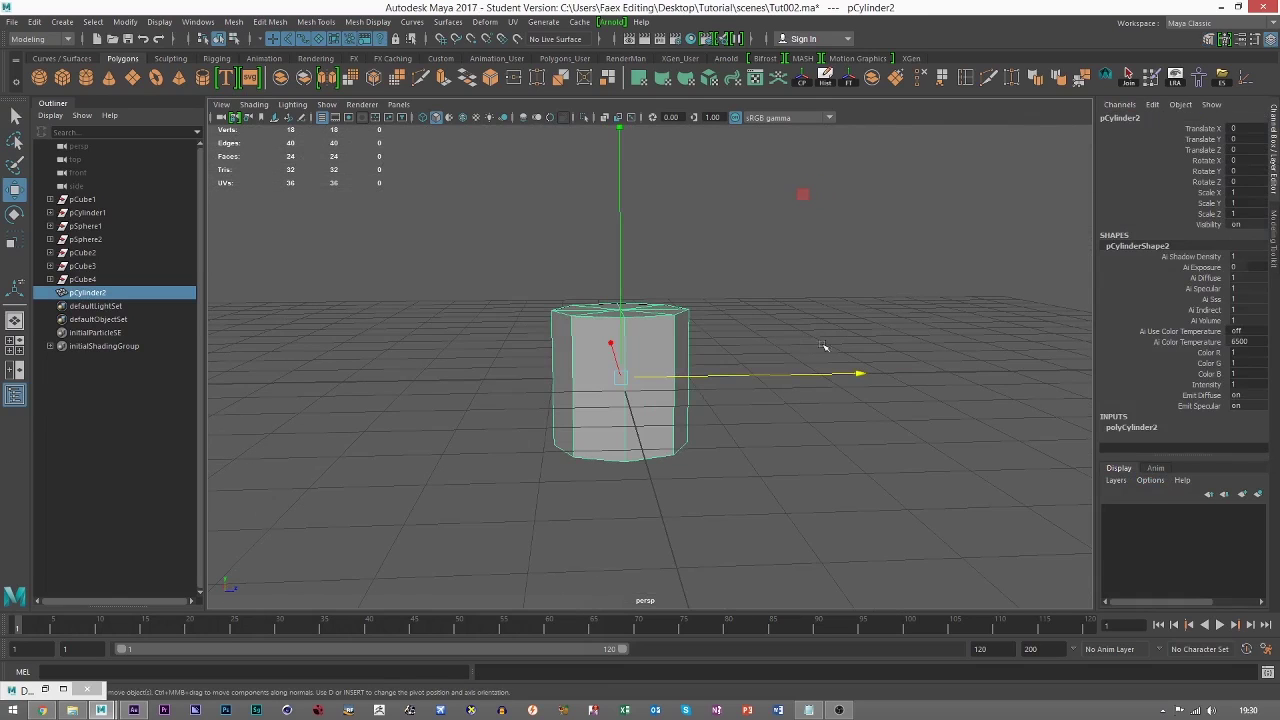
key("r")
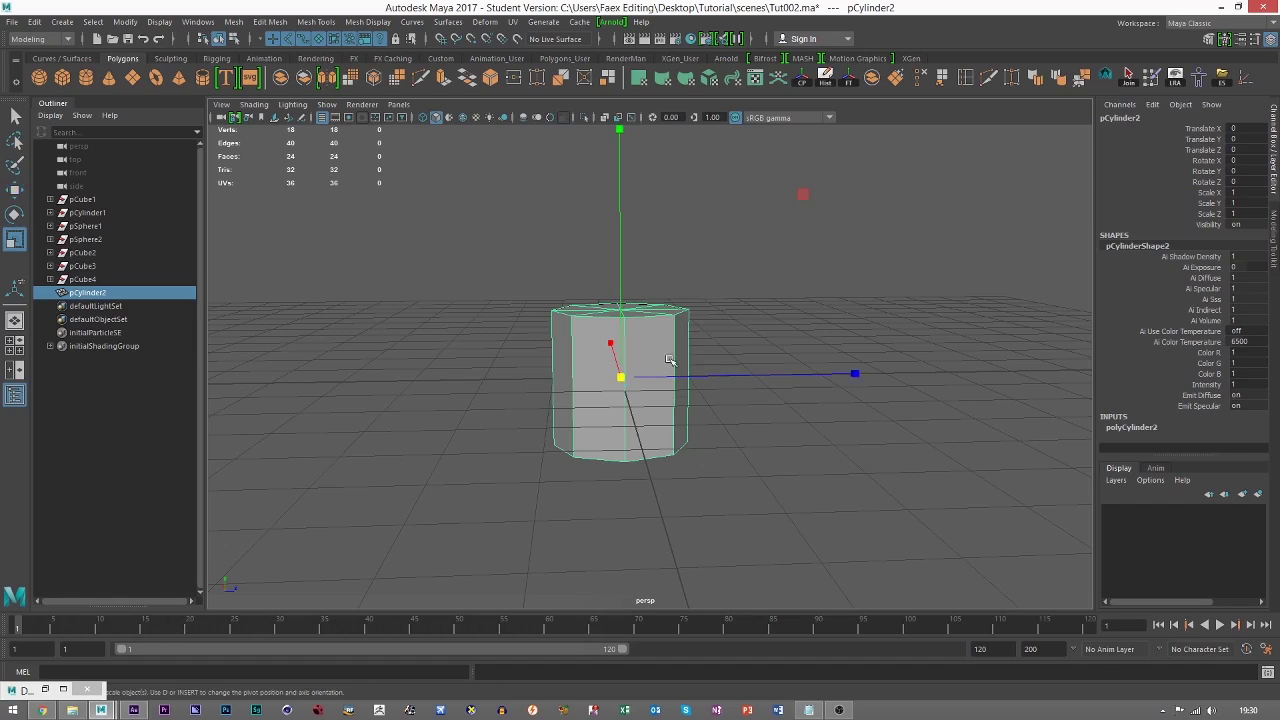
left_click_drag(671, 361, 670, 405, "alt")
left_click_drag(757, 259, 735, 288)
key("w")
left_click_drag(673, 398, 871, 286, "alt")
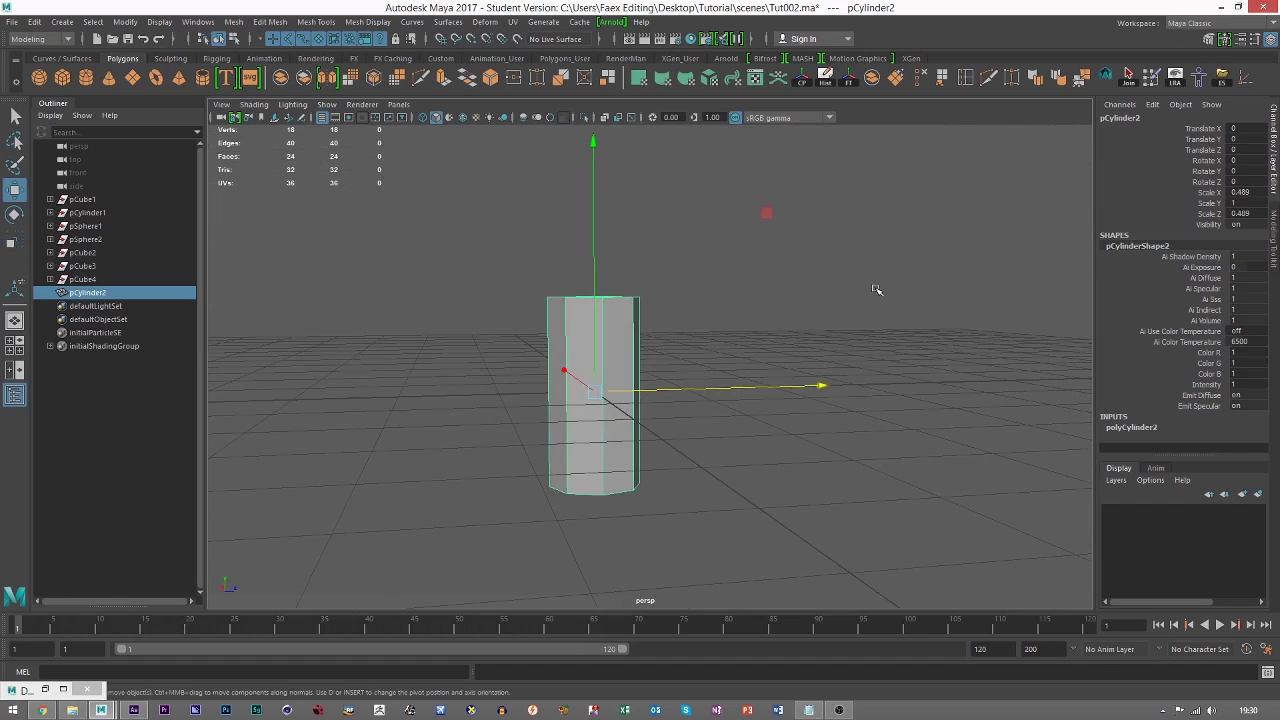
Lengthen the cylinder by pulling its bottom vertices straight down to about twice the height, and return to object mode.
left_click(1209, 39)
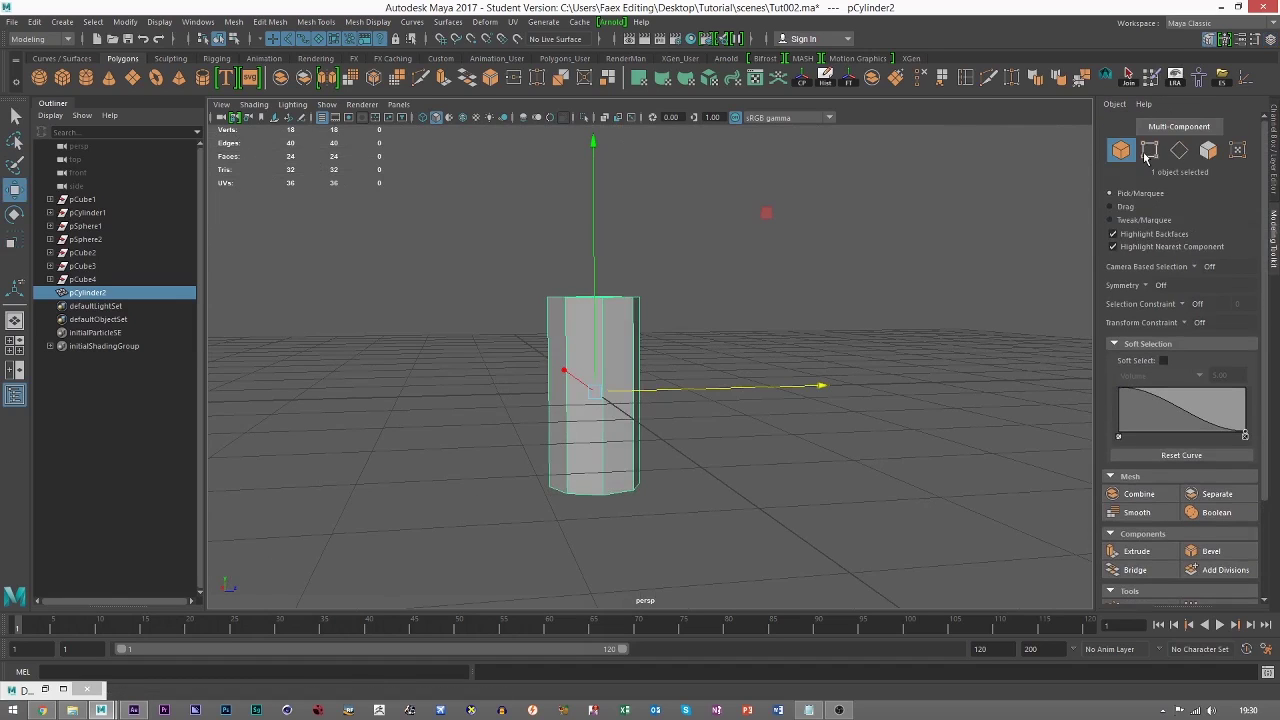
left_click(1150, 150)
middle_click_drag(800, 363, 804, 288, "alt")
left_click_drag(507, 376, 637, 212)
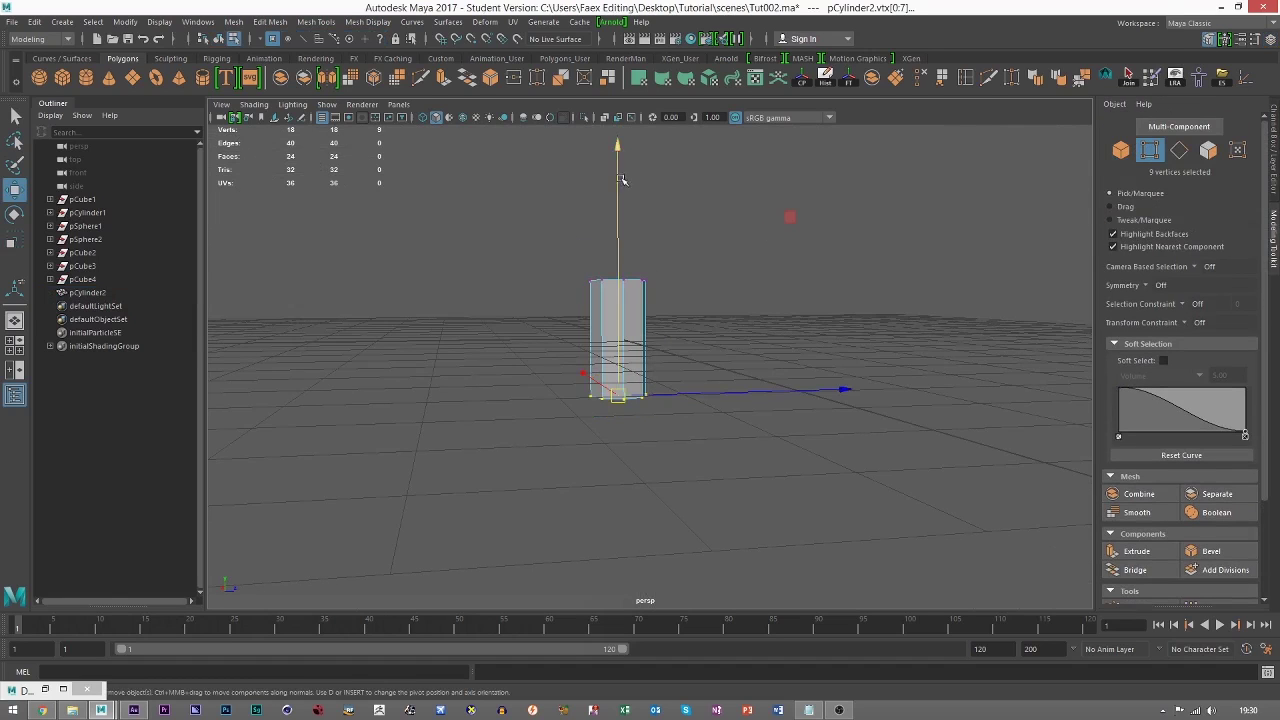
left_click_drag(621, 180, 708, 297)
left_click(1120, 150)
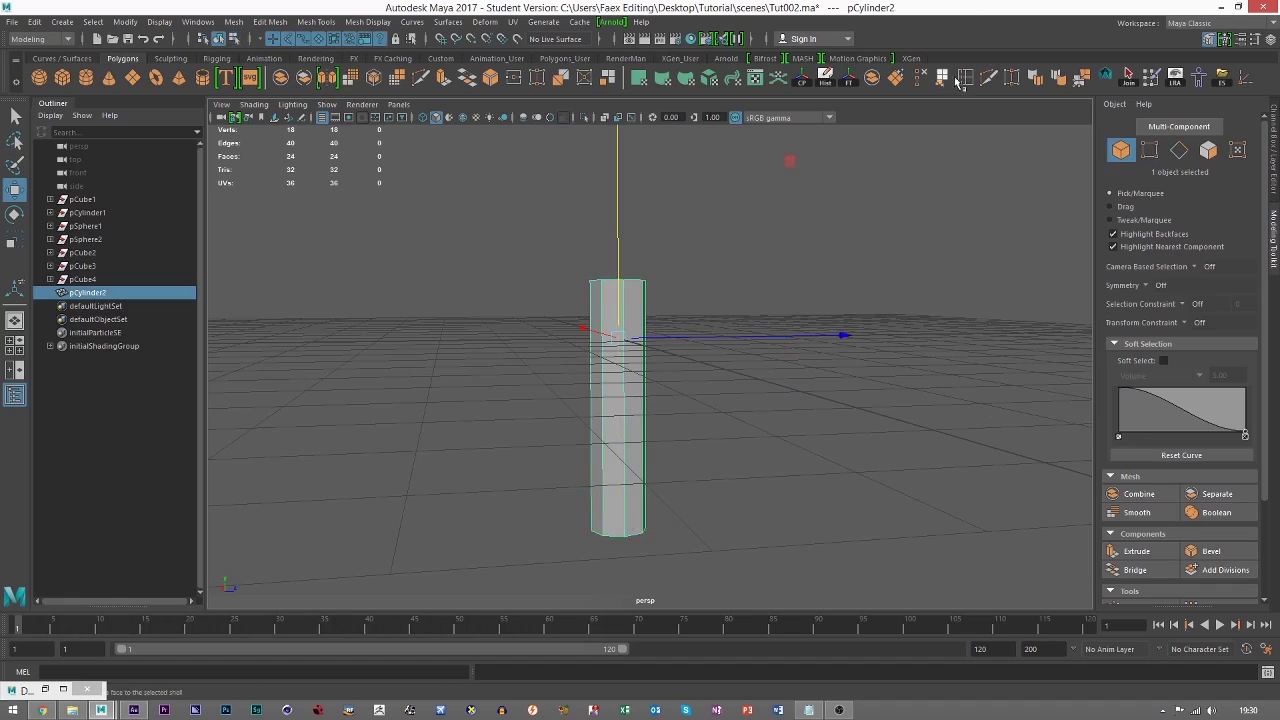
Insert four horizontal edge loops spread along the height of the tall cylinder.
left_click(964, 77)
left_click(626, 429)
left_click(625, 398)
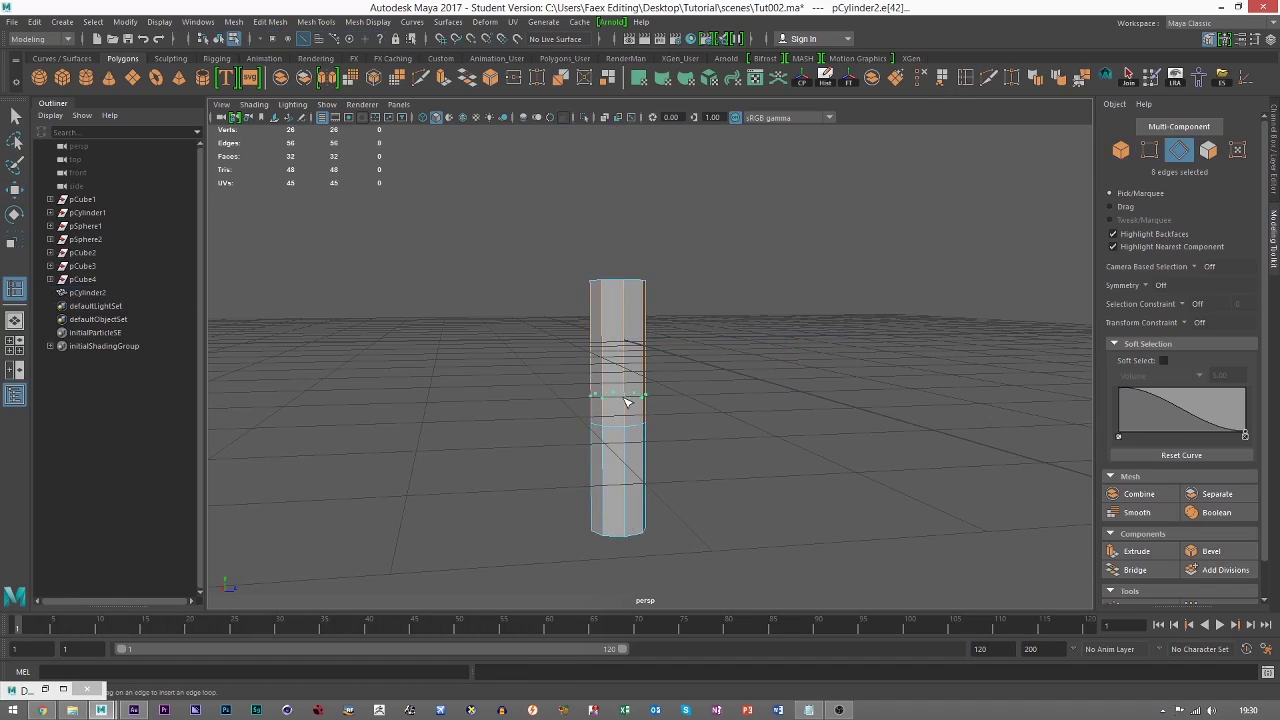
left_click(626, 342)
left_click(645, 481)
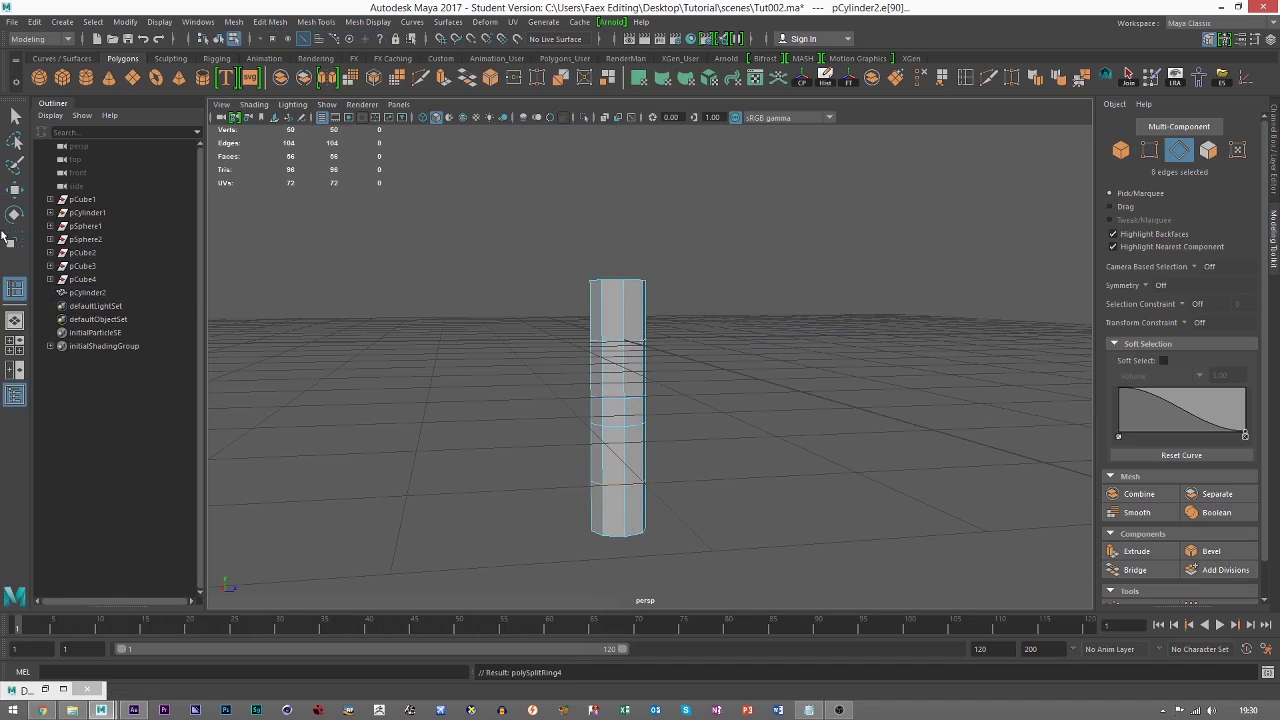
Select the cylinder's top vertices and scale them outward to flare the upper end.
key("w")
key("F9")
left_click_drag(442, 218, 630, 349)
key("r")
scroll(667, 318, "up", 3)
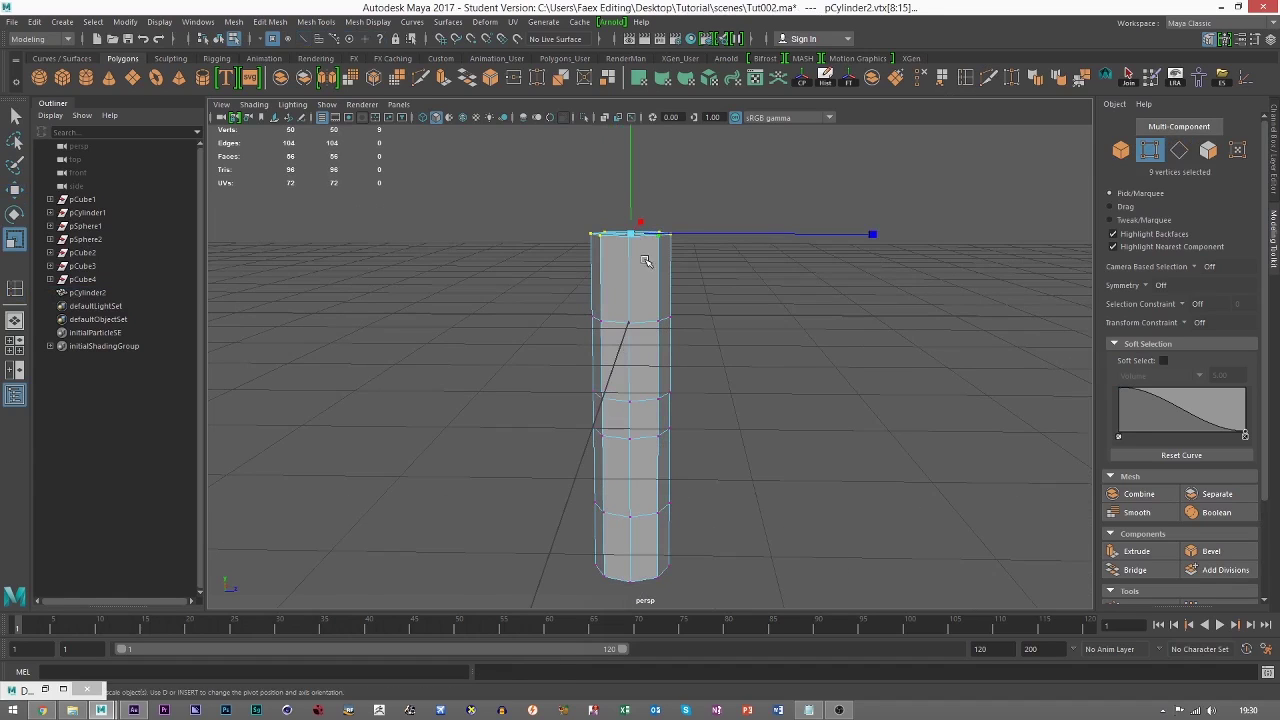
middle_click_drag(662, 302, 664, 260, "alt")
mouse_move(663, 261)
left_mouse_down("alt")
mouse_move(641, 253)
mouse_move(661, 233)
mouse_move(674, 240)
left_mouse_up("alt")
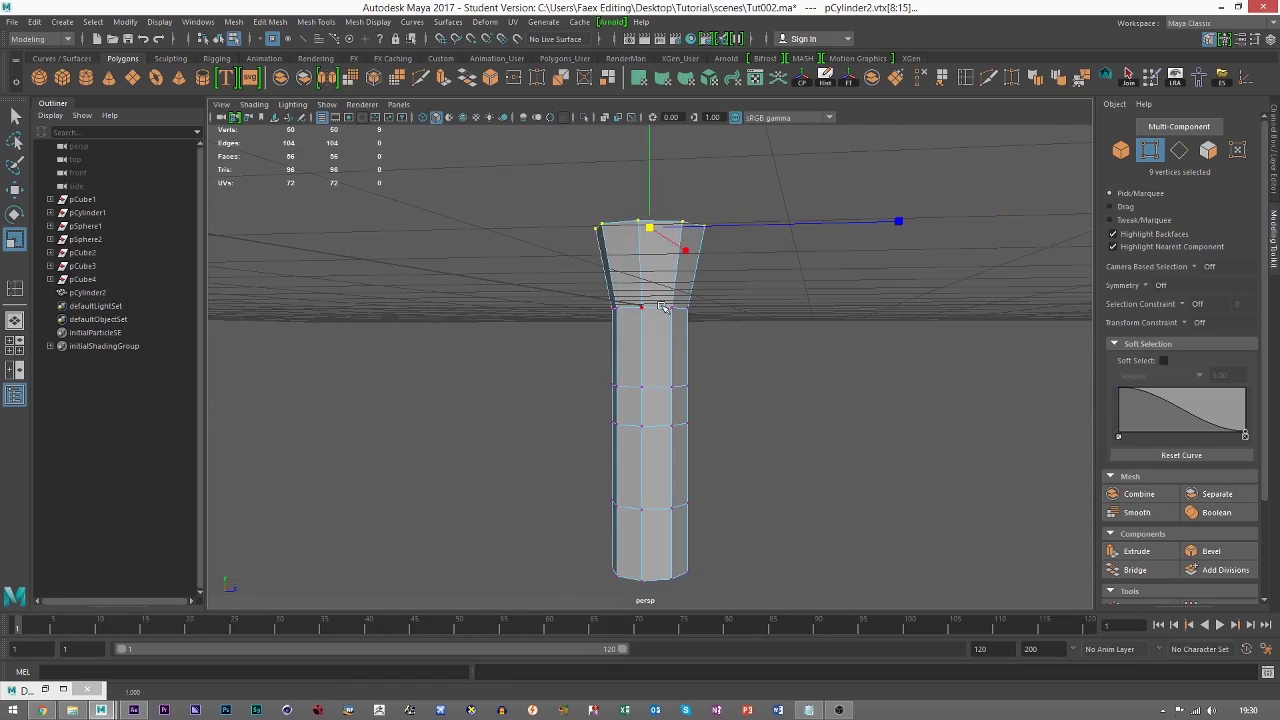
Select the edge loop just below the flared top and scale it outward to nearly the top's width.
left_click(668, 306)
left_click(1180, 151)
double_click(655, 308)
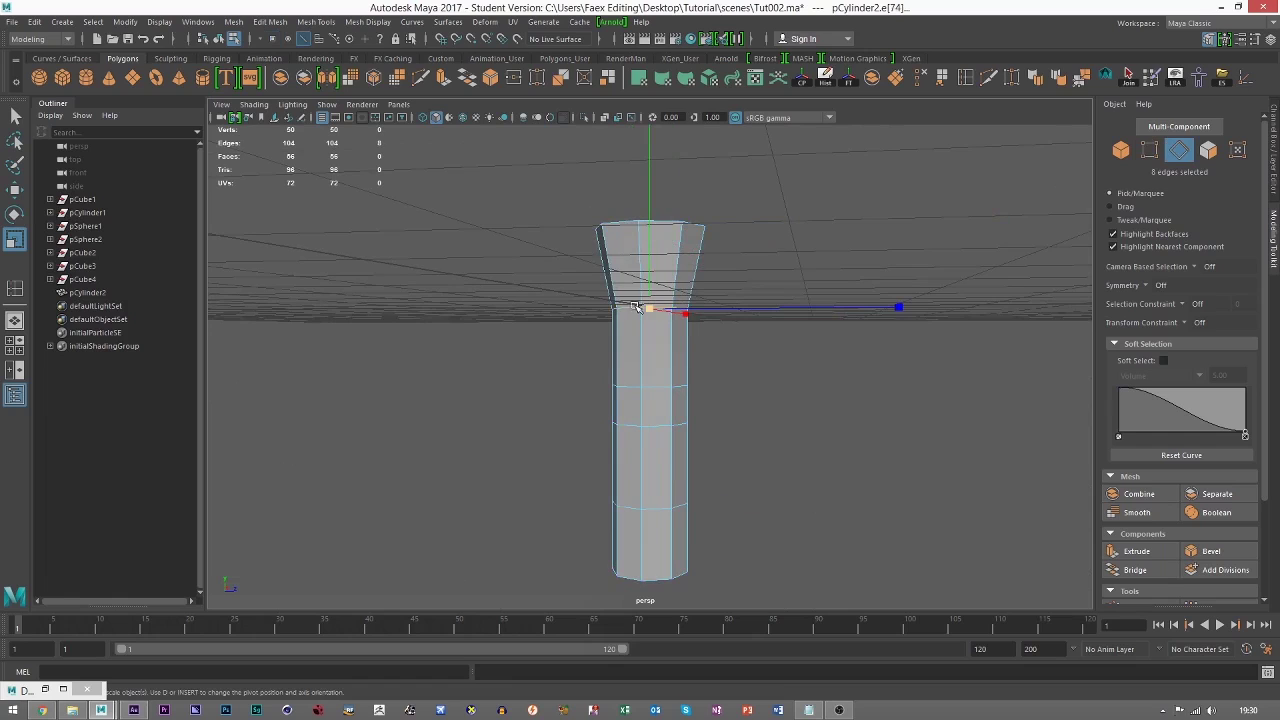
left_click_drag(649, 308, 665, 387)
Select the lowest inserted edge loop and scale it outward to form a bulge near the base.
double_click(652, 430)
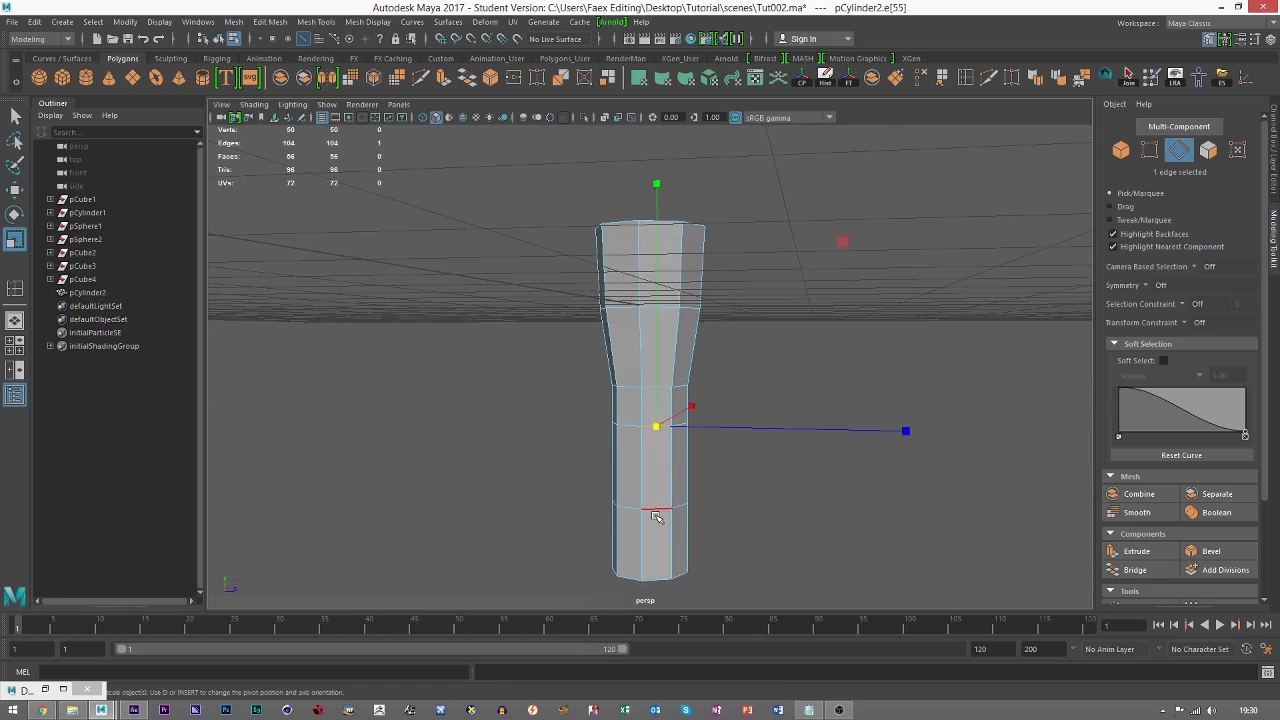
double_click(655, 503)
left_click_drag(650, 501, 674, 494)
left_click_drag(668, 449, 650, 400, "alt")
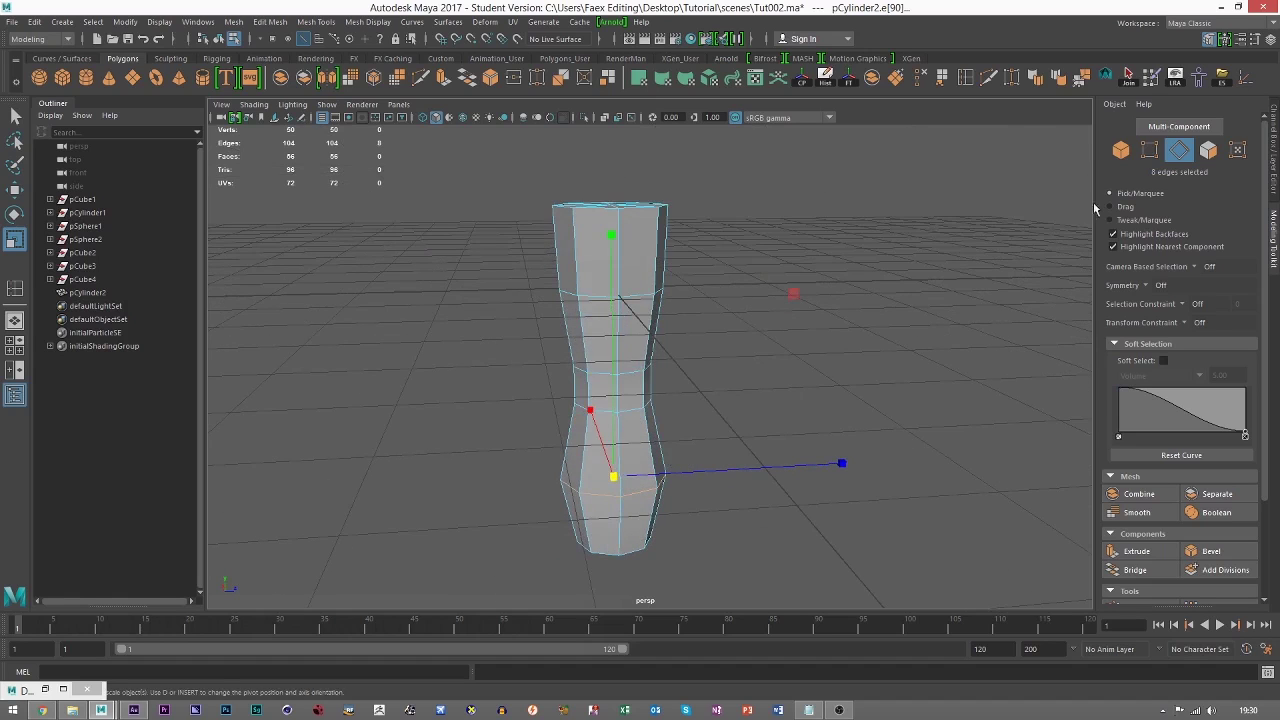
Scale the edge loop just below the cylinder's top outward beyond the top's width, then return to object mode.
double_click(600, 292)
left_click_drag(617, 293, 665, 292)
left_click(1121, 151)
left_click_drag(790, 195, 774, 289, "alt")
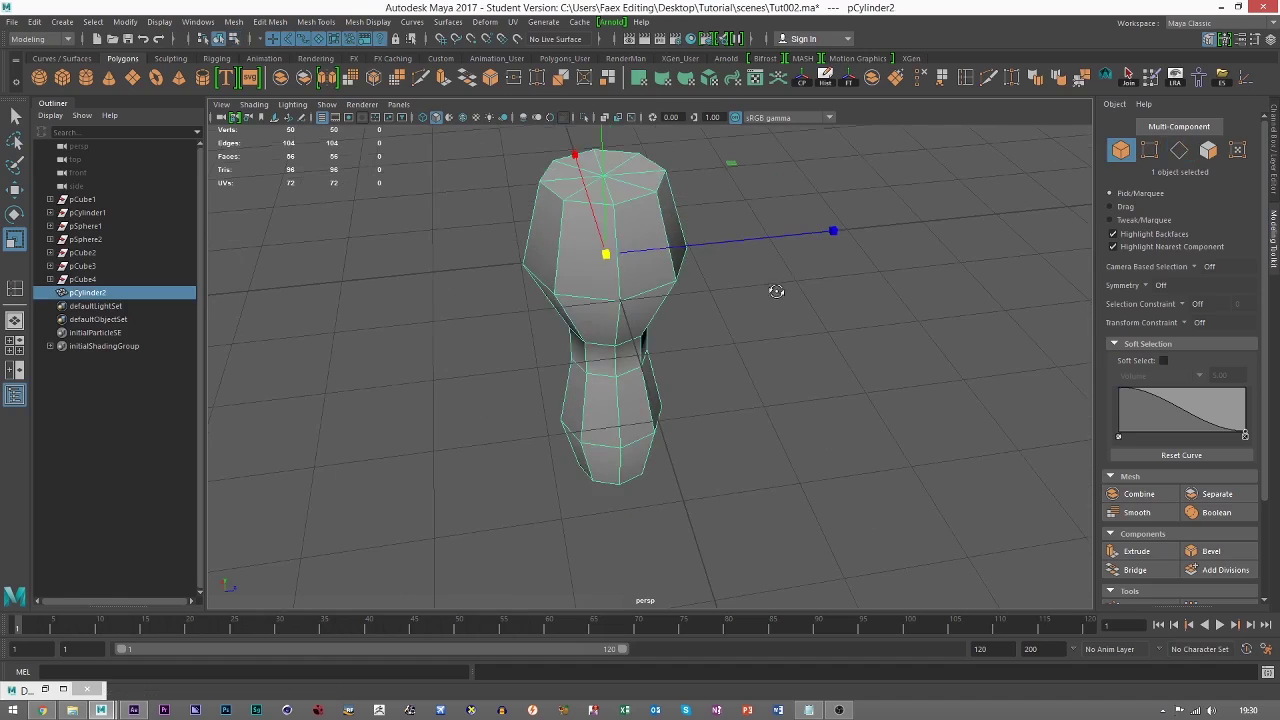
Turn on smooth mesh preview for the shaped cylinder and examine its rounded upper end.
left_click(704, 252)
middle_click_drag(704, 252, 704, 340, "alt")
scroll(704, 340, "up", 3)
left_click(607, 263)
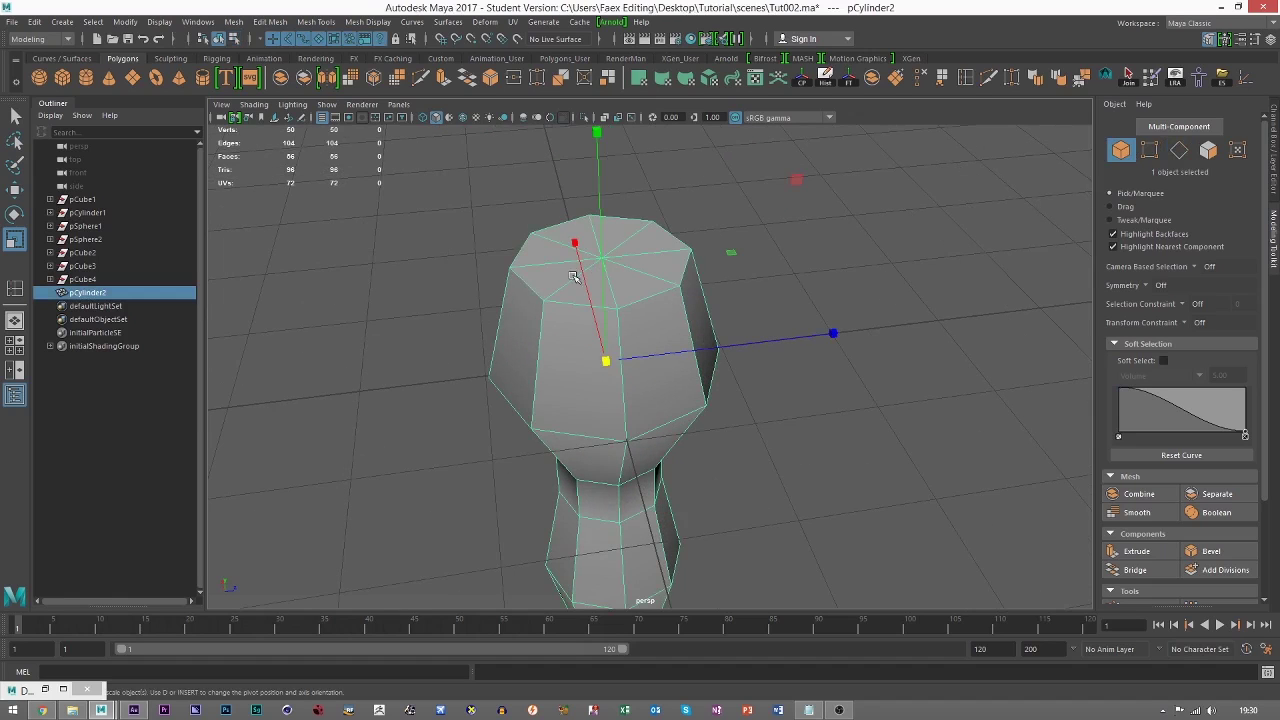
key("3")
left_click(831, 463)
left_click_drag(831, 463, 615, 402, "alt")
scroll(615, 402, "up", 3)
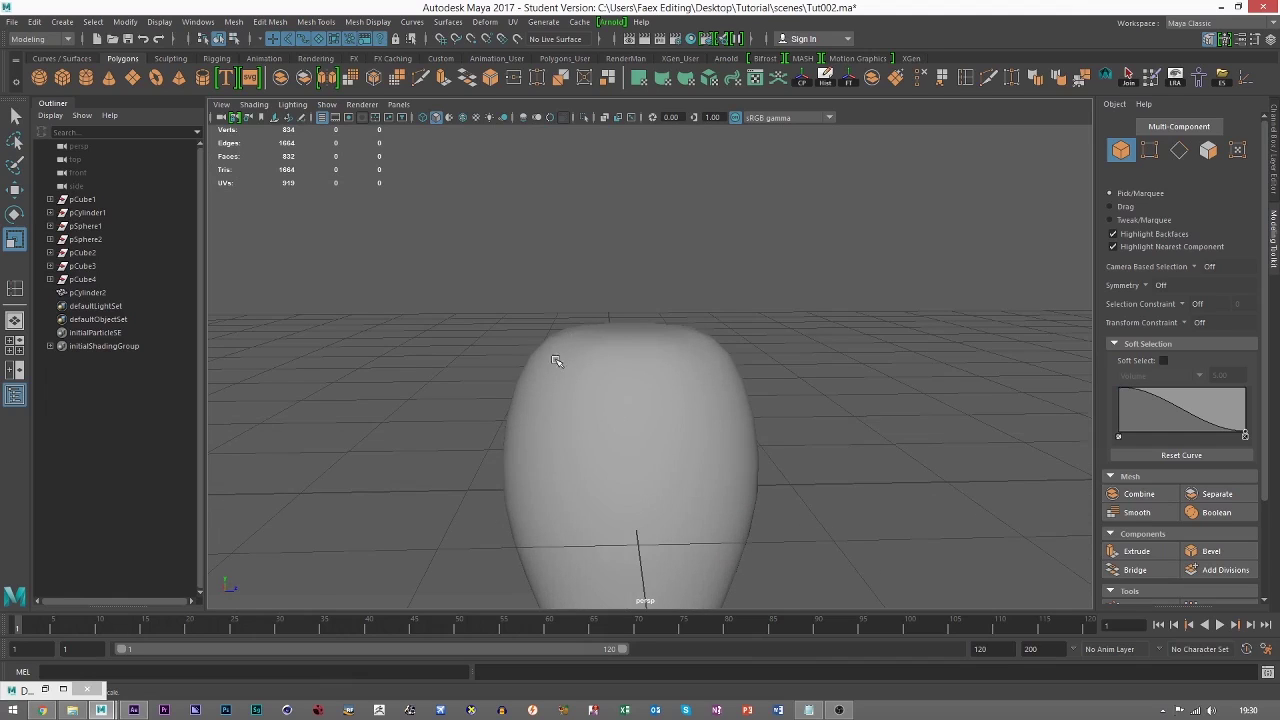
left_click(673, 338)
Create a polygon cube, move it to one side of the cylinder and enlarge it to about the cylinder's height.
left_click(17, 189)
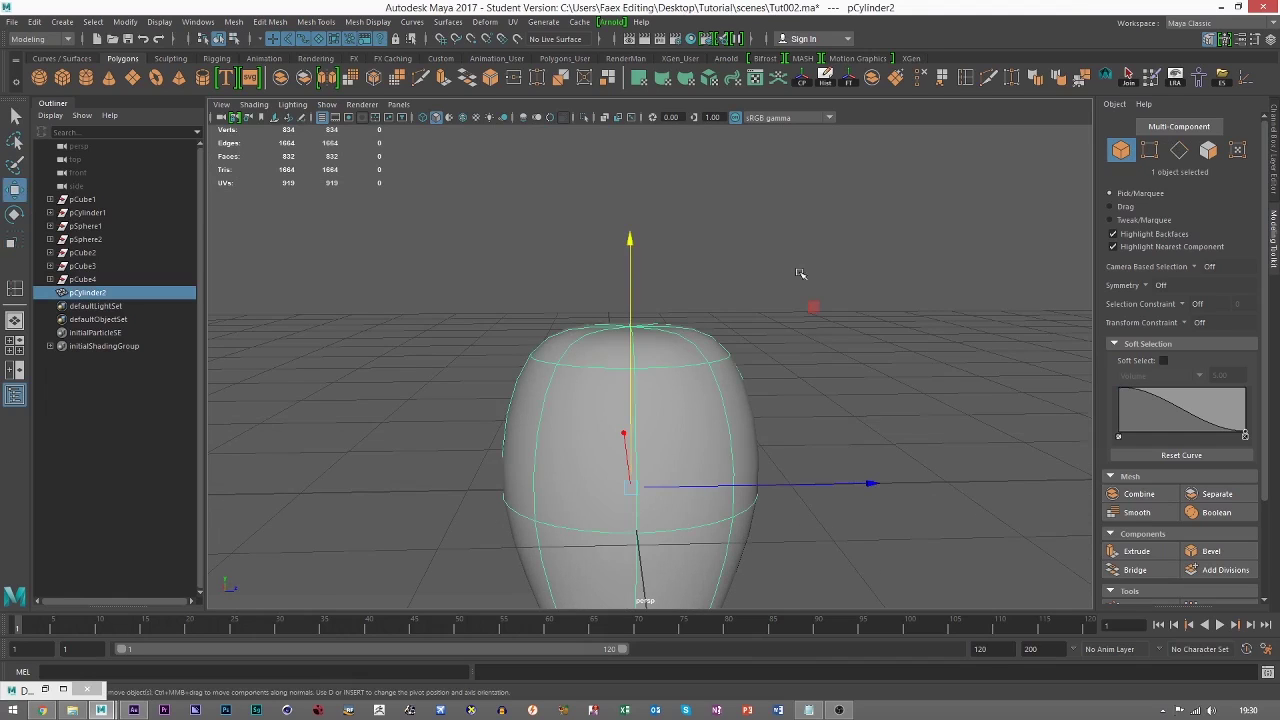
scroll(602, 350, "down", 4)
middle_click_drag(626, 363, 472, 290, "alt")
left_click(62, 78)
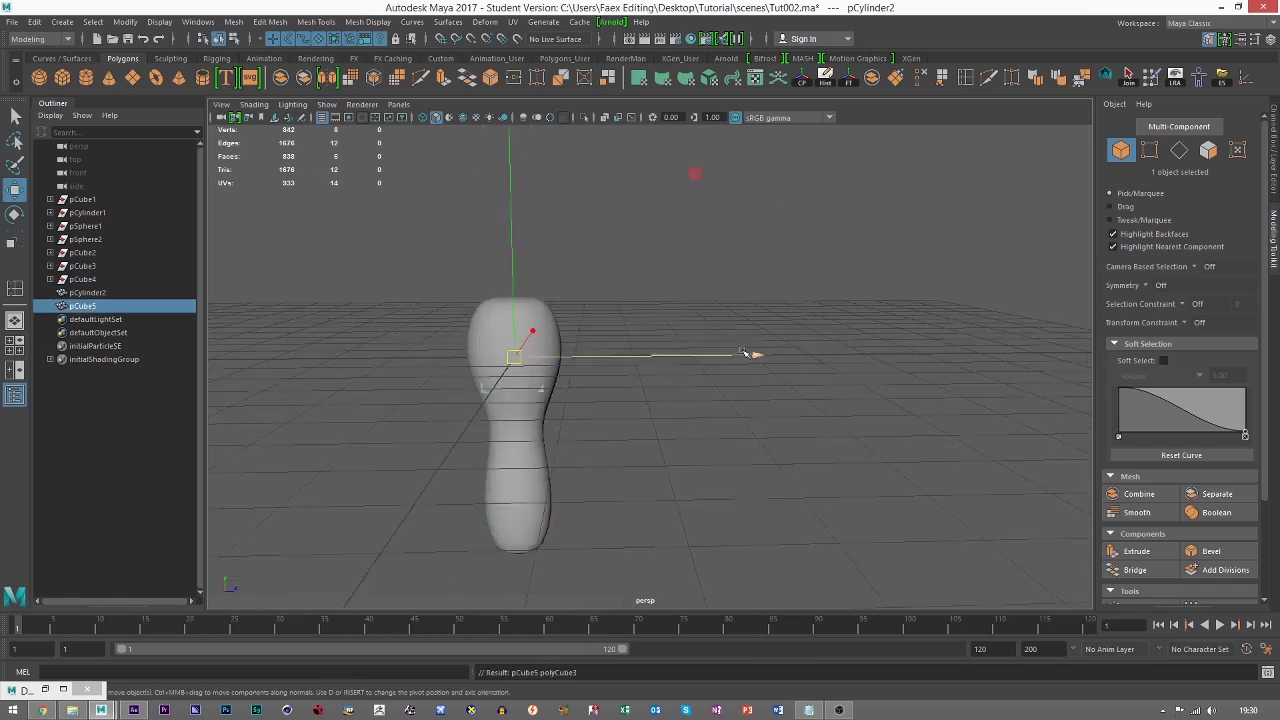
scroll(640, 380, "down", 3)
left_click_drag(570, 356, 866, 351)
key("r")
key("w")
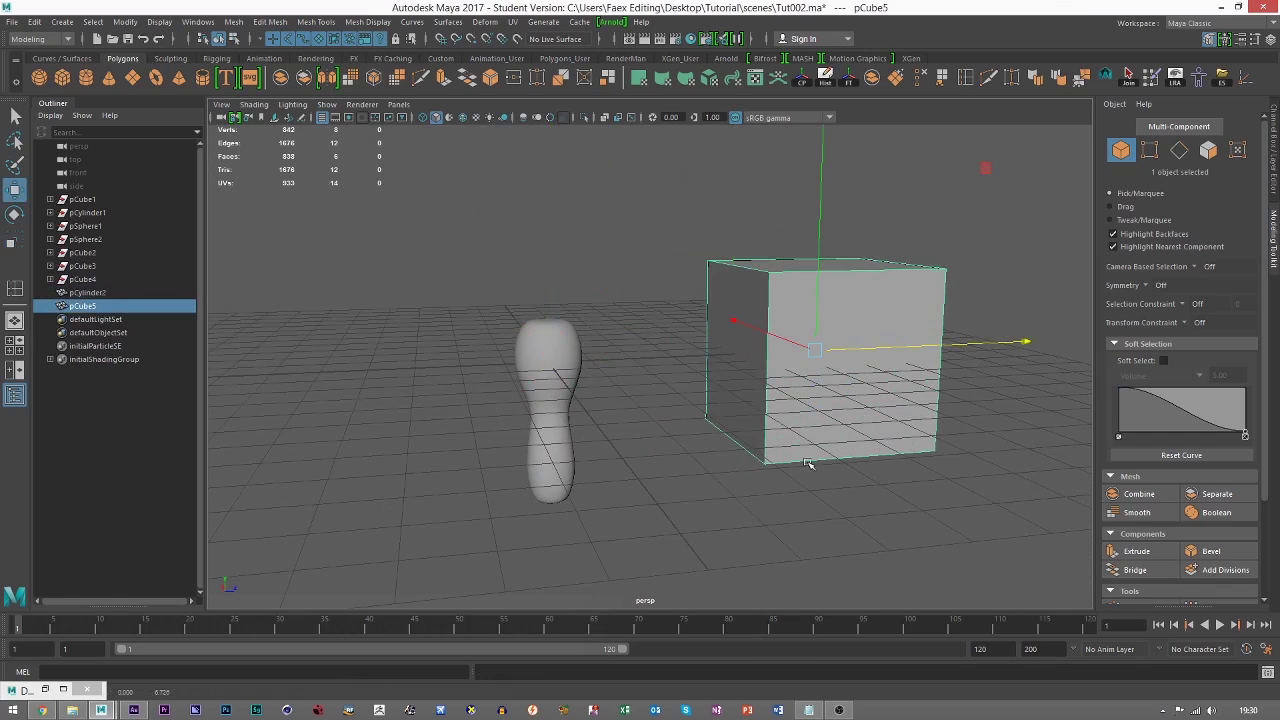
Preview the new cube smoothed, then switch it back to its unsmoothed display.
key("3")
left_click(811, 549)
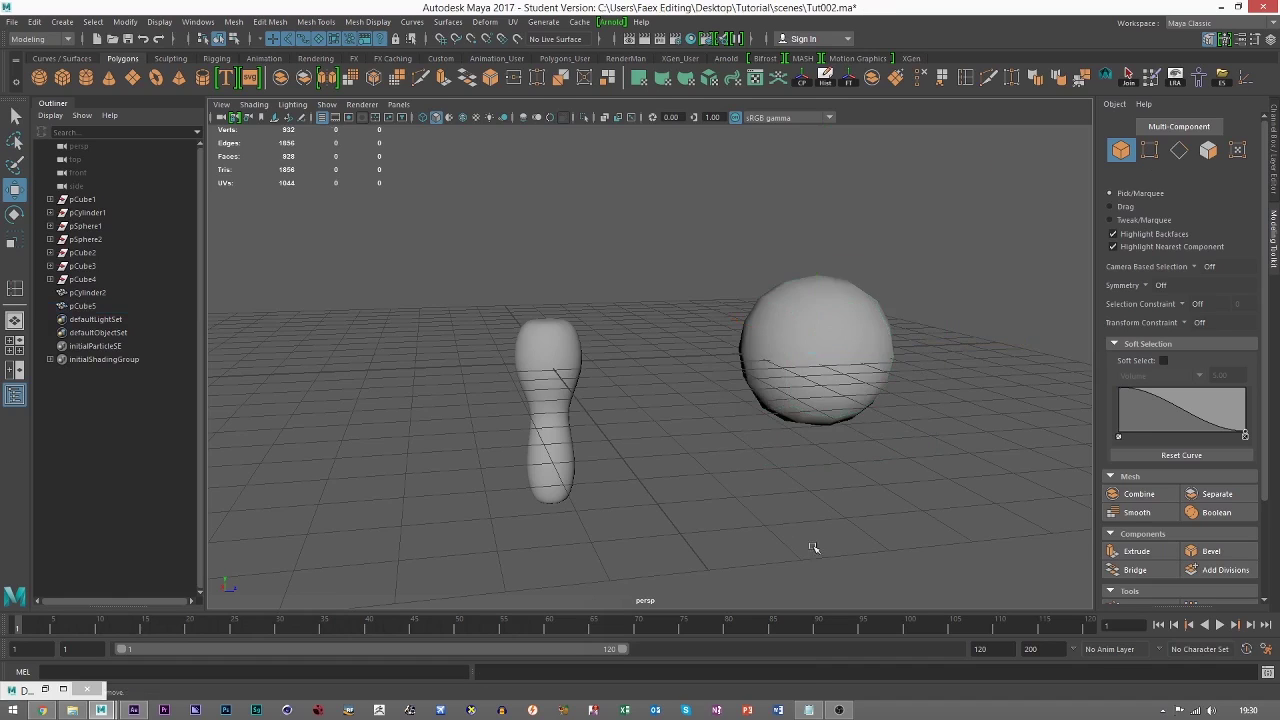
left_click_drag(811, 549, 790, 357, "alt")
left_click(790, 357)
key("1")
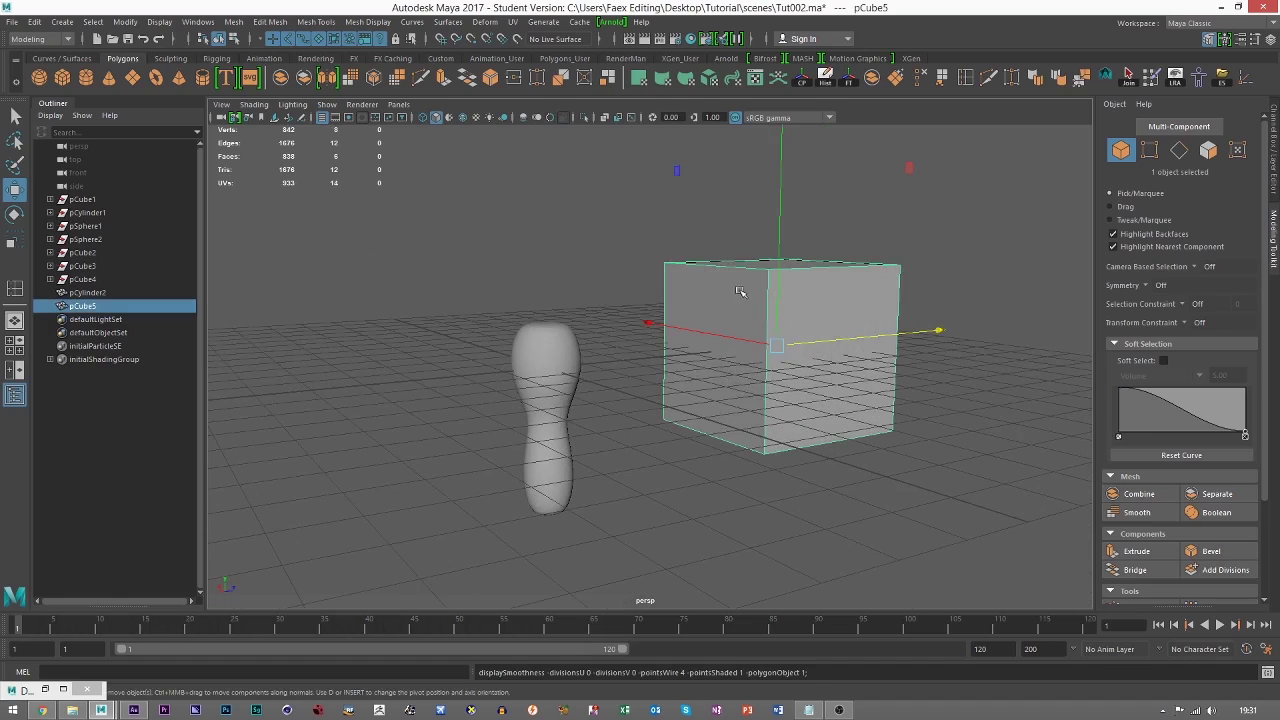
Select all the edges of the large cube and bevel them with a fraction of 0.1.
left_click_drag(841, 407, 677, 420, "alt")
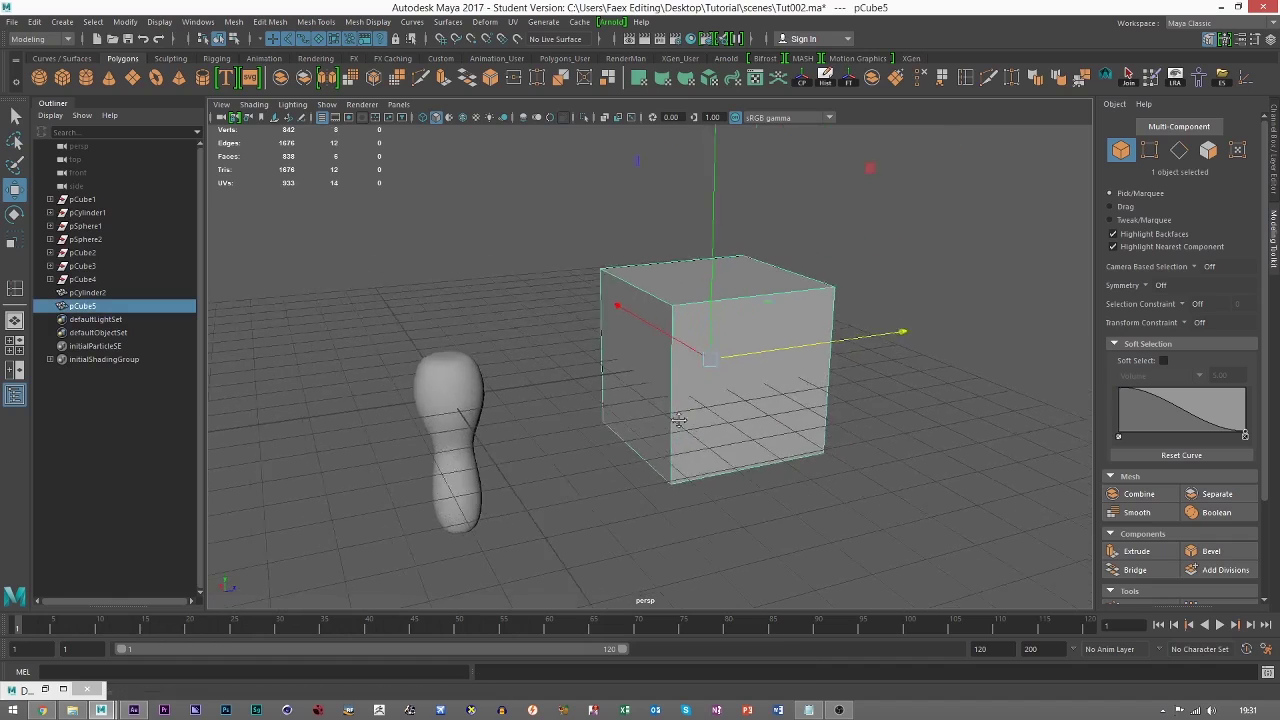
right_click_drag(677, 420, 716, 411, "alt")
left_click(334, 386)
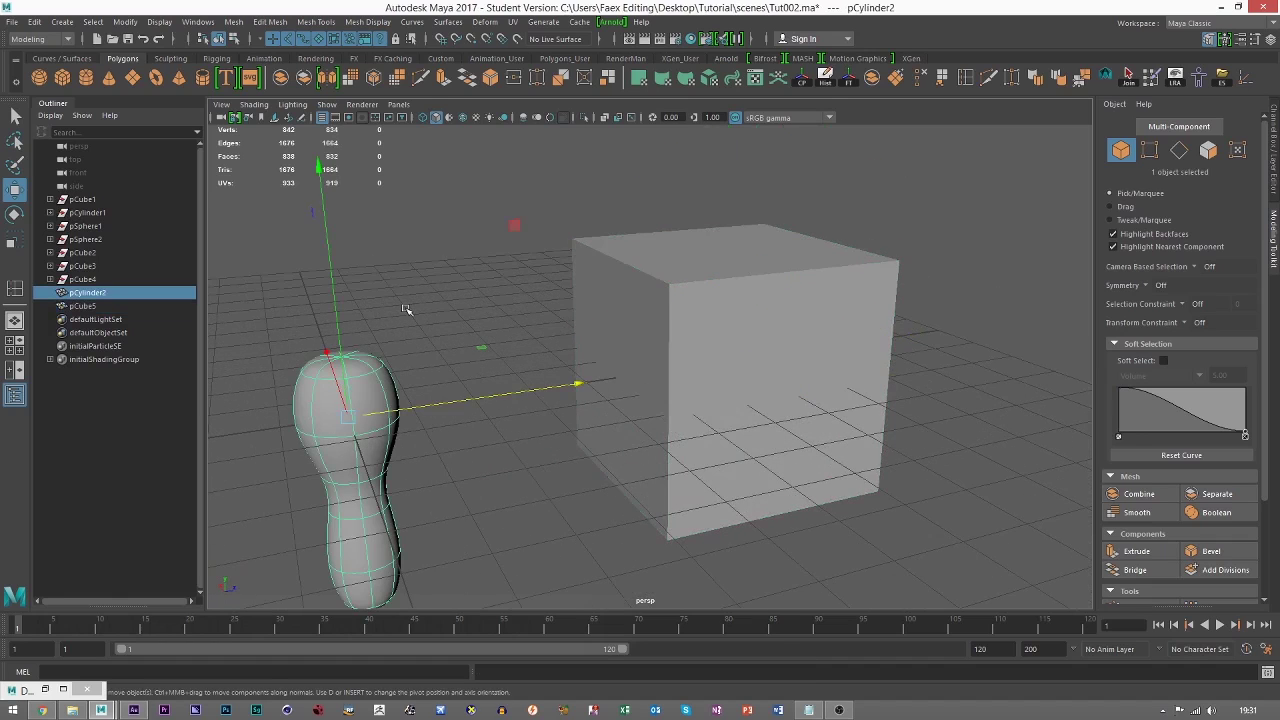
left_click(738, 252)
scroll(725, 262, "up", 2)
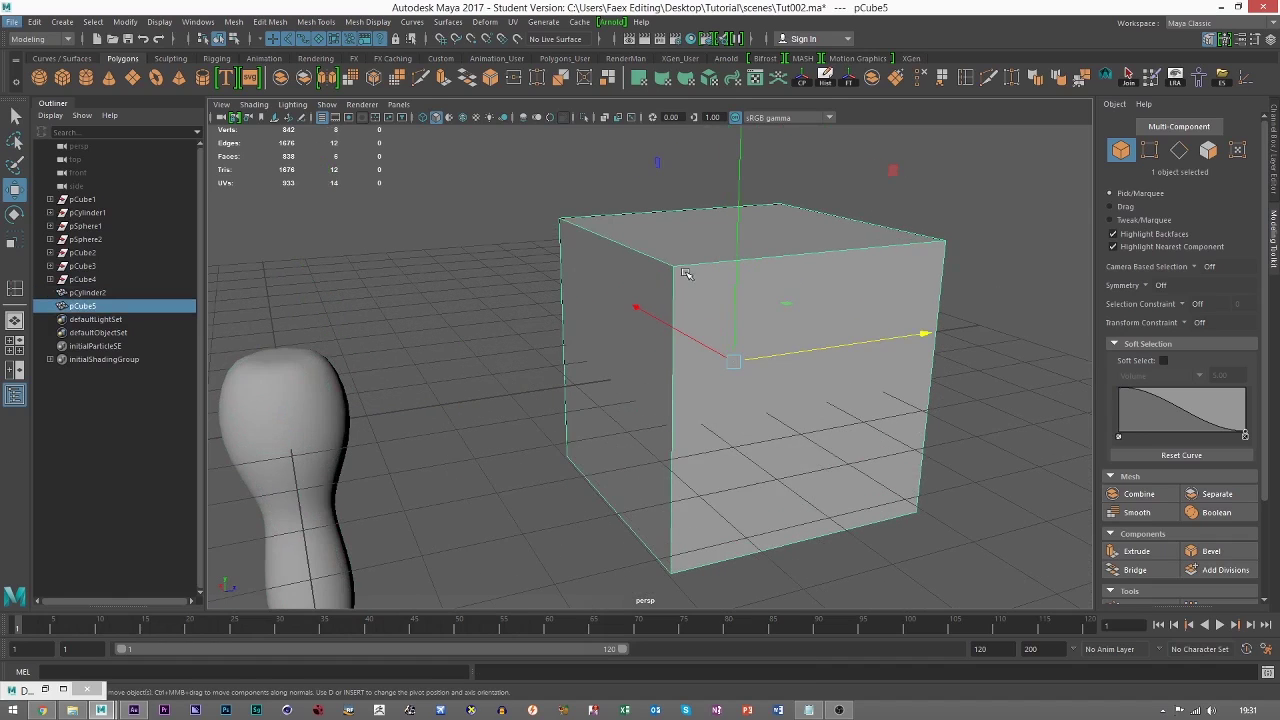
left_click(1178, 153)
scroll(837, 318, "down", 2)
left_click_drag(535, 208, 950, 554)
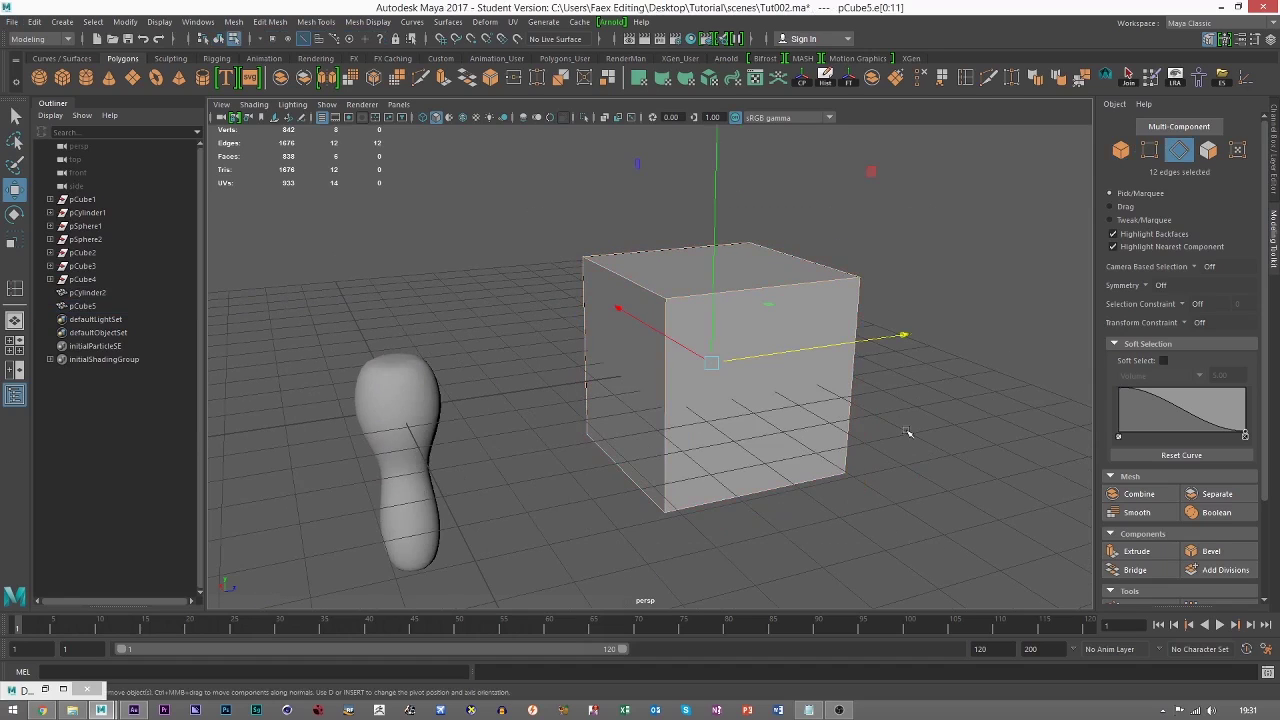
key("ctrl+b")
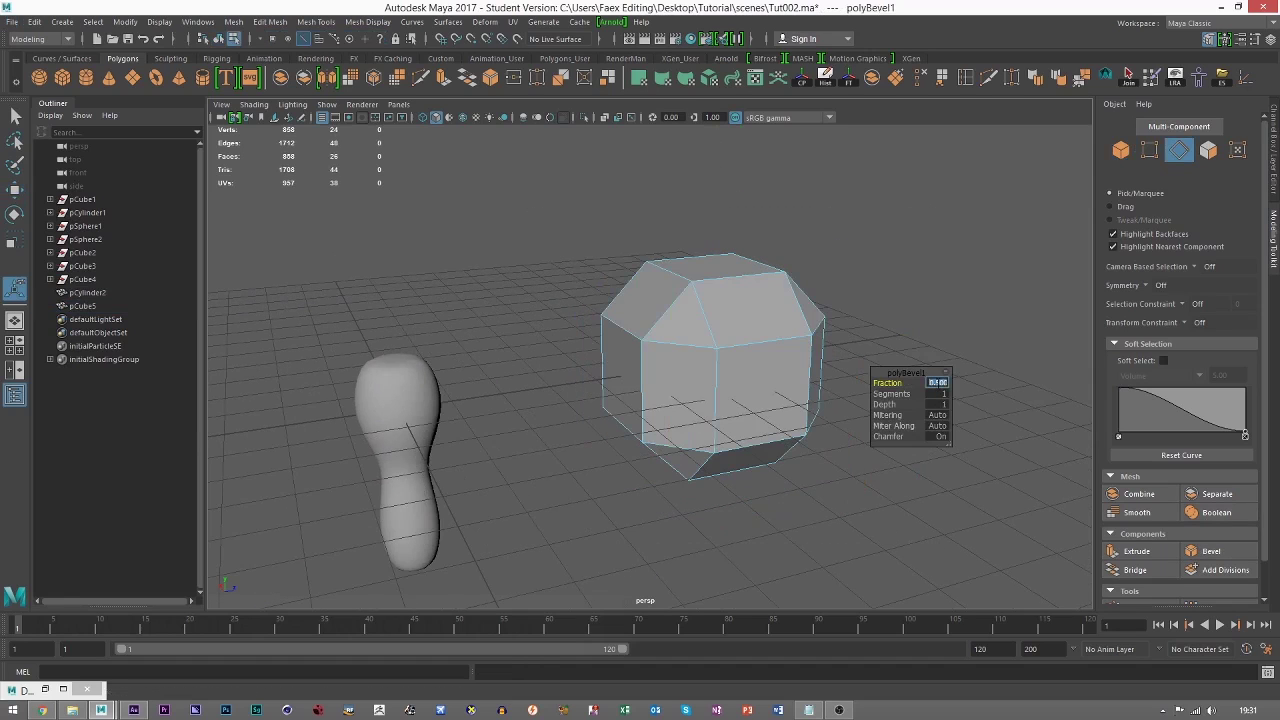
type("0.1")
key("Return")
Set the cube's bevel to 5 segments and inspect the rounded edges in object mode.
key("Tab")
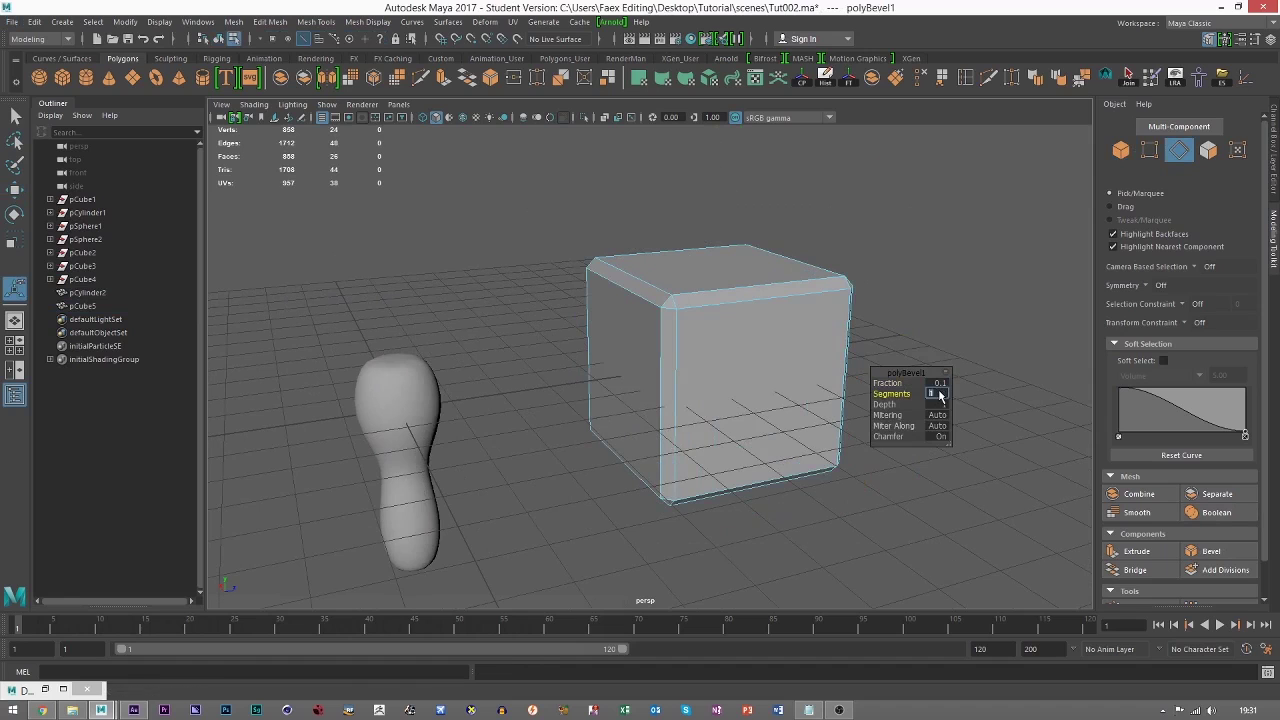
type("5")
key("Return")
left_click(1120, 150)
left_click(960, 245)
left_click_drag(786, 376, 797, 400, "alt")
scroll(815, 388, "up", 1)
left_click(629, 338)
left_click(871, 528)
left_click(704, 326)
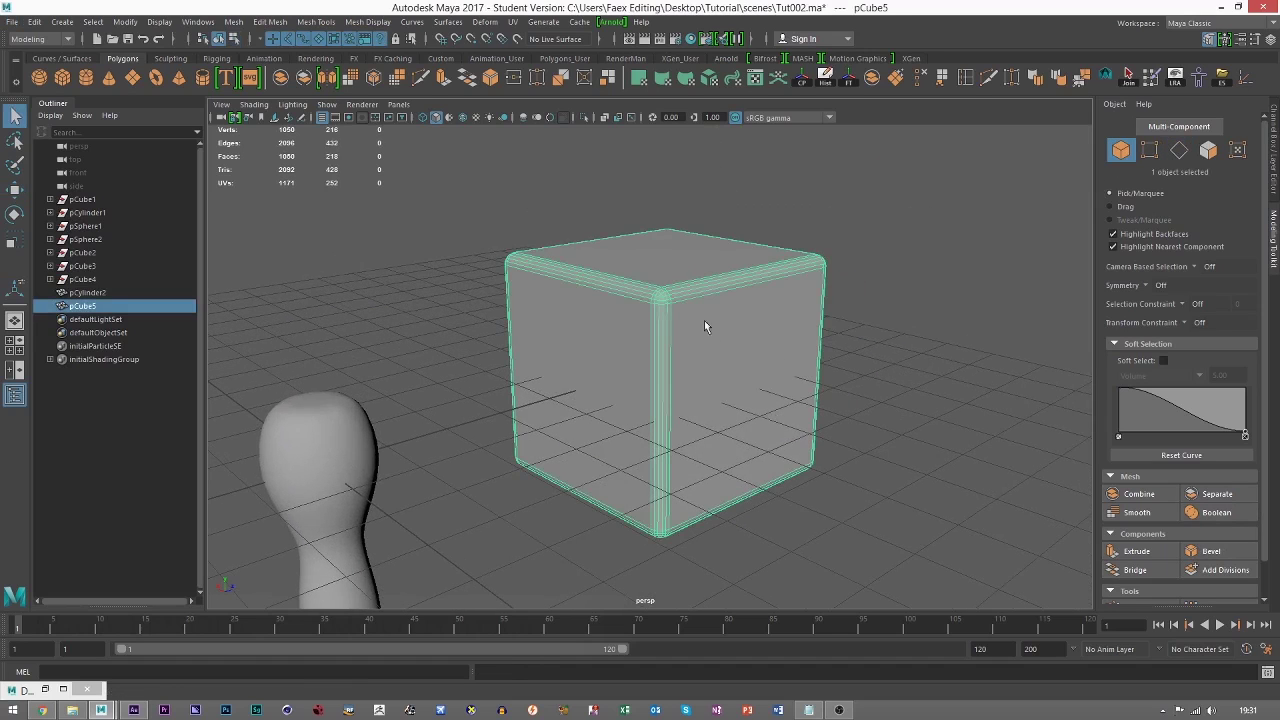
Undo the bevel on the large cube and the accidentally added small cube, then reselect the large cube.
key("ctrl+z")
key("ctrl+z")
left_click(63, 78)
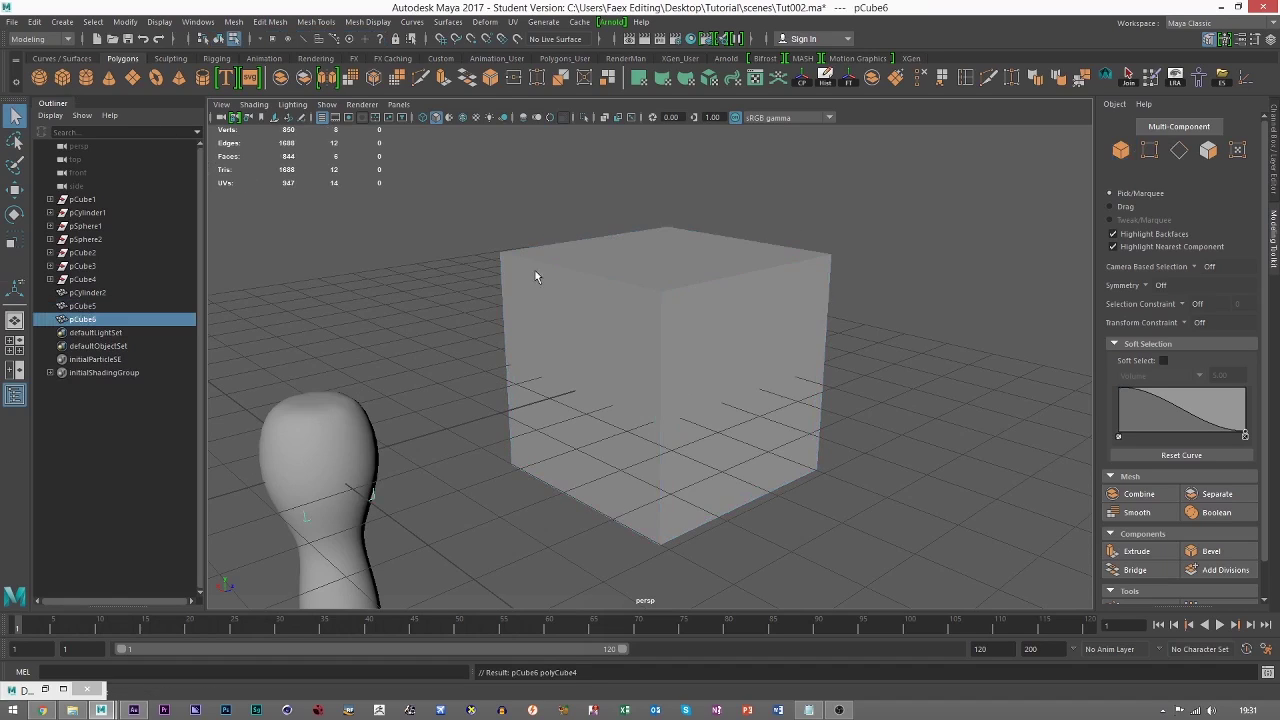
key("ctrl+z")
key("w")
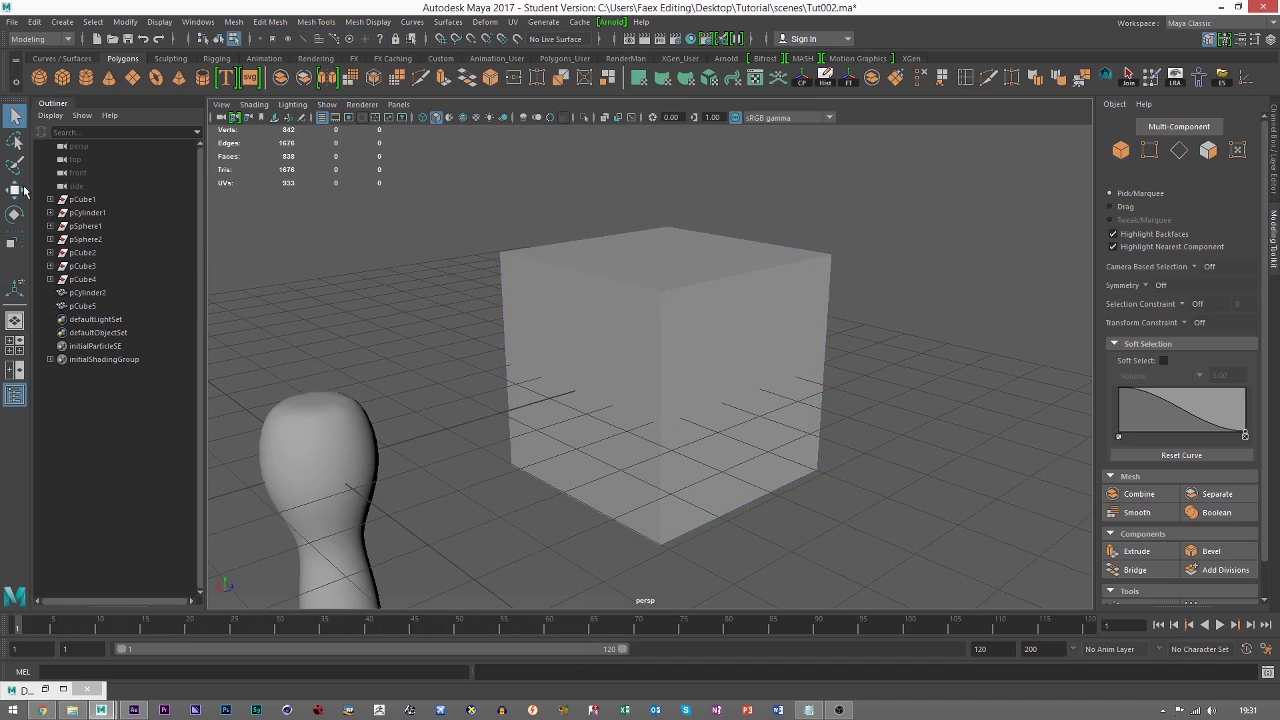
left_click(655, 325)
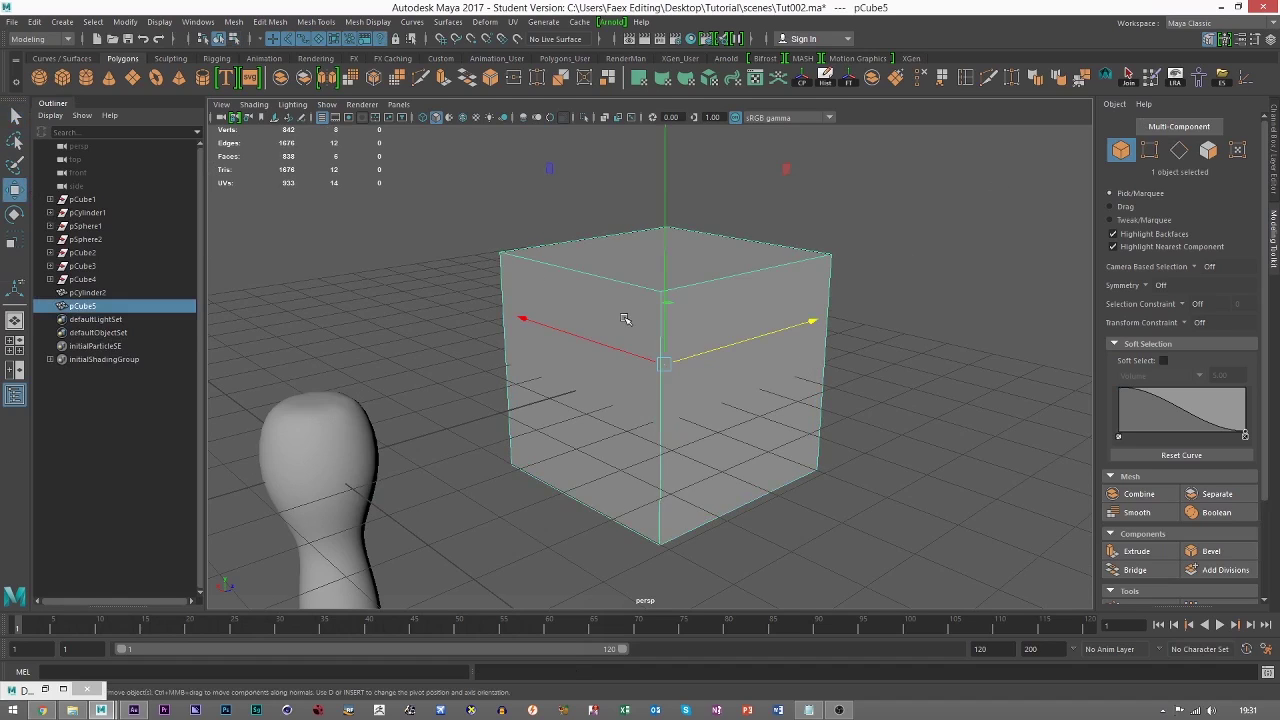
Insert two edge loops around the large cube, each close to one of two opposite sides, and return to object mode.
left_click_drag(655, 325, 797, 256, "alt")
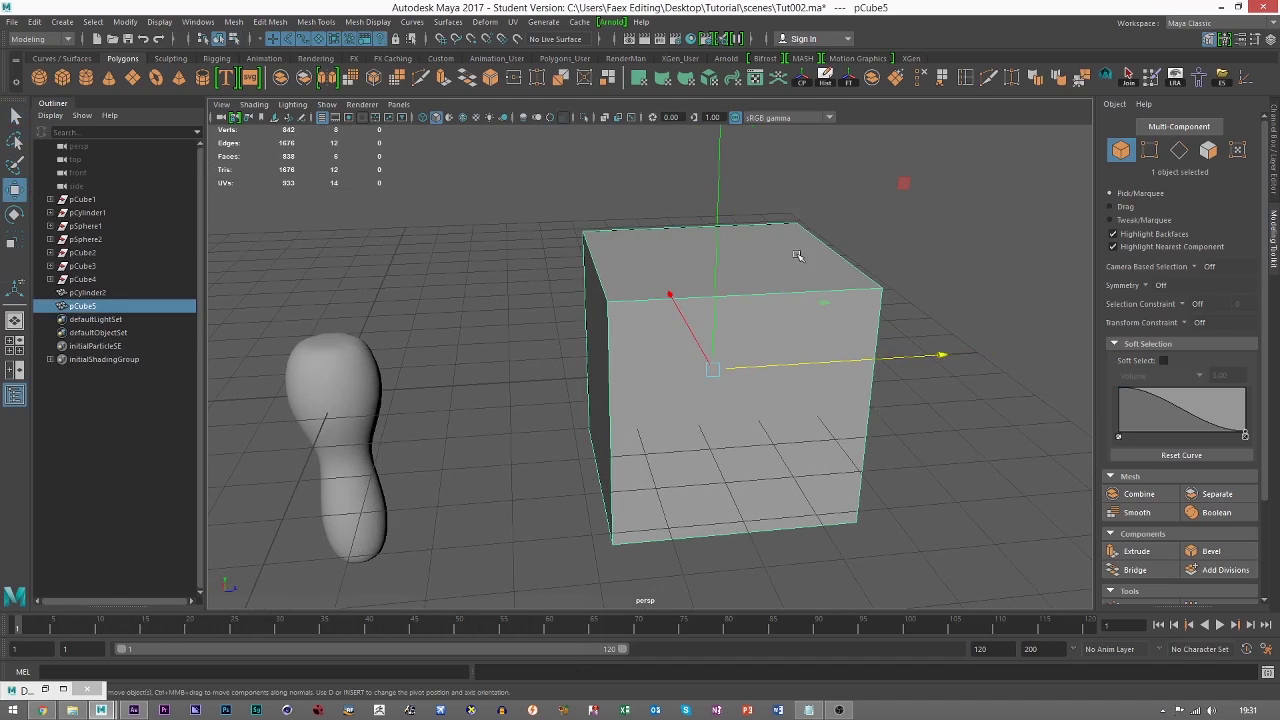
left_click(964, 86)
middle_click_drag(701, 325, 705, 295, "alt")
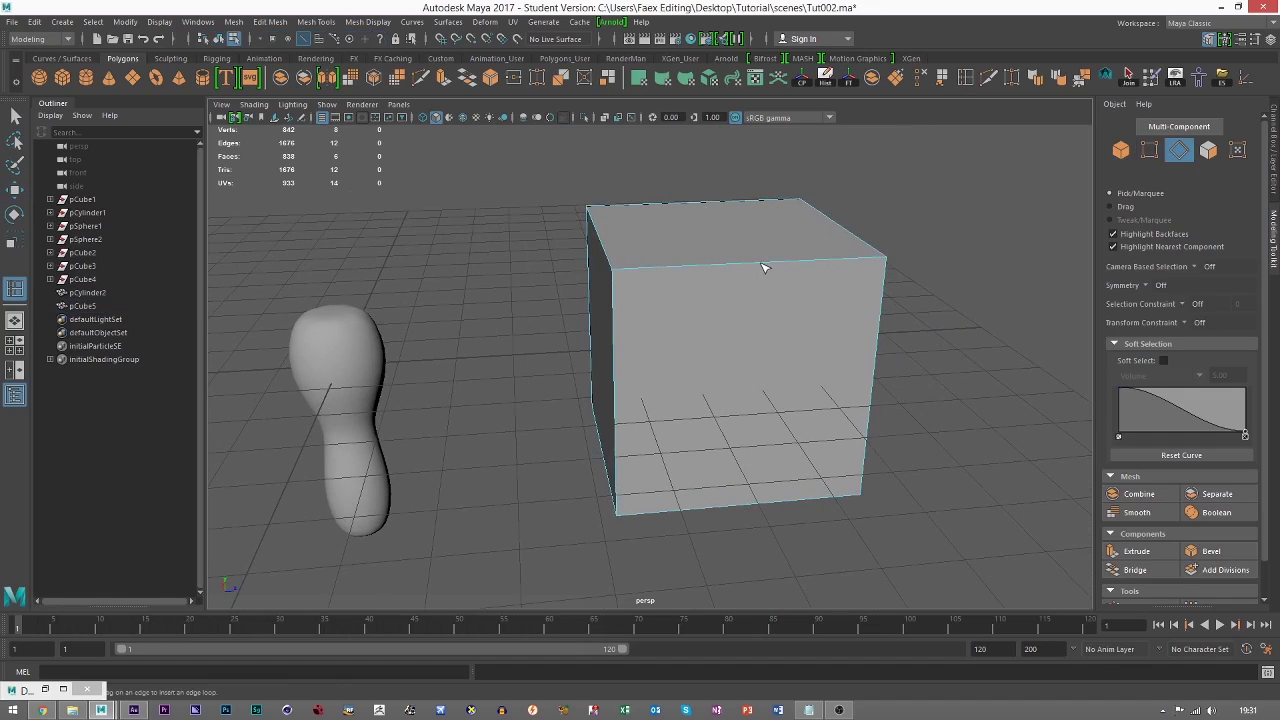
left_click(623, 350)
left_click_drag(766, 271, 668, 278, "alt")
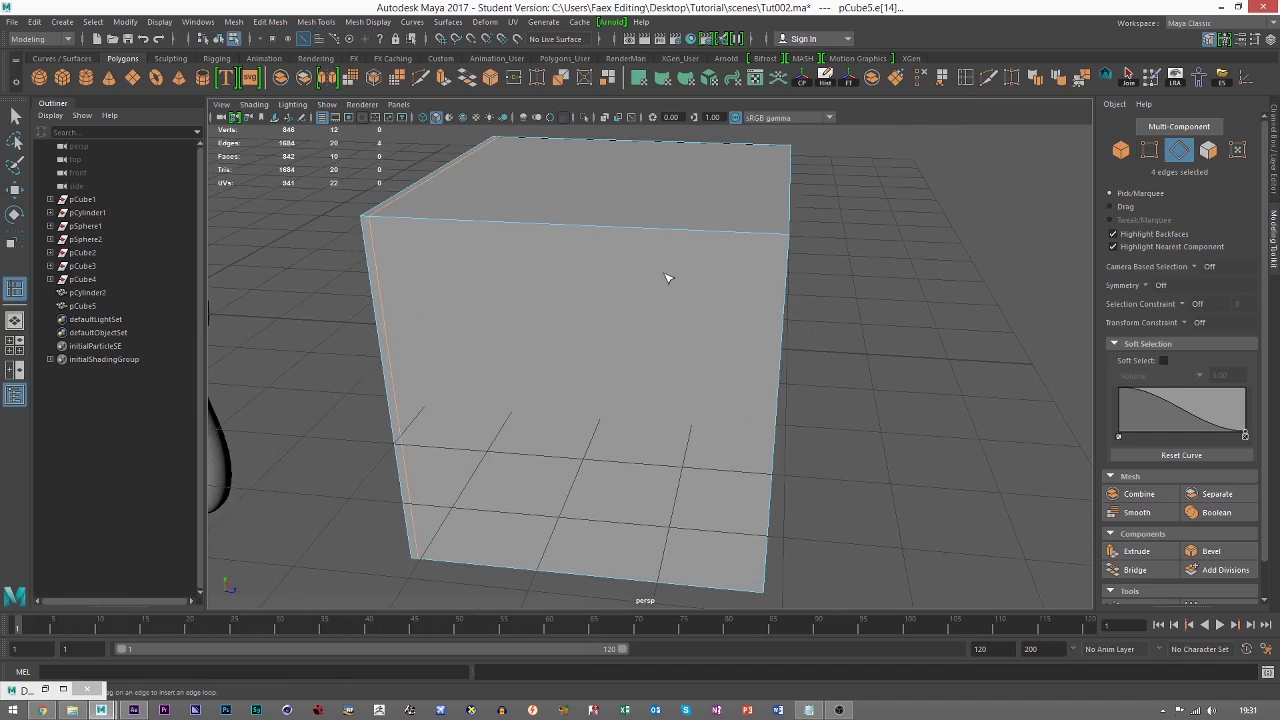
left_click(786, 255)
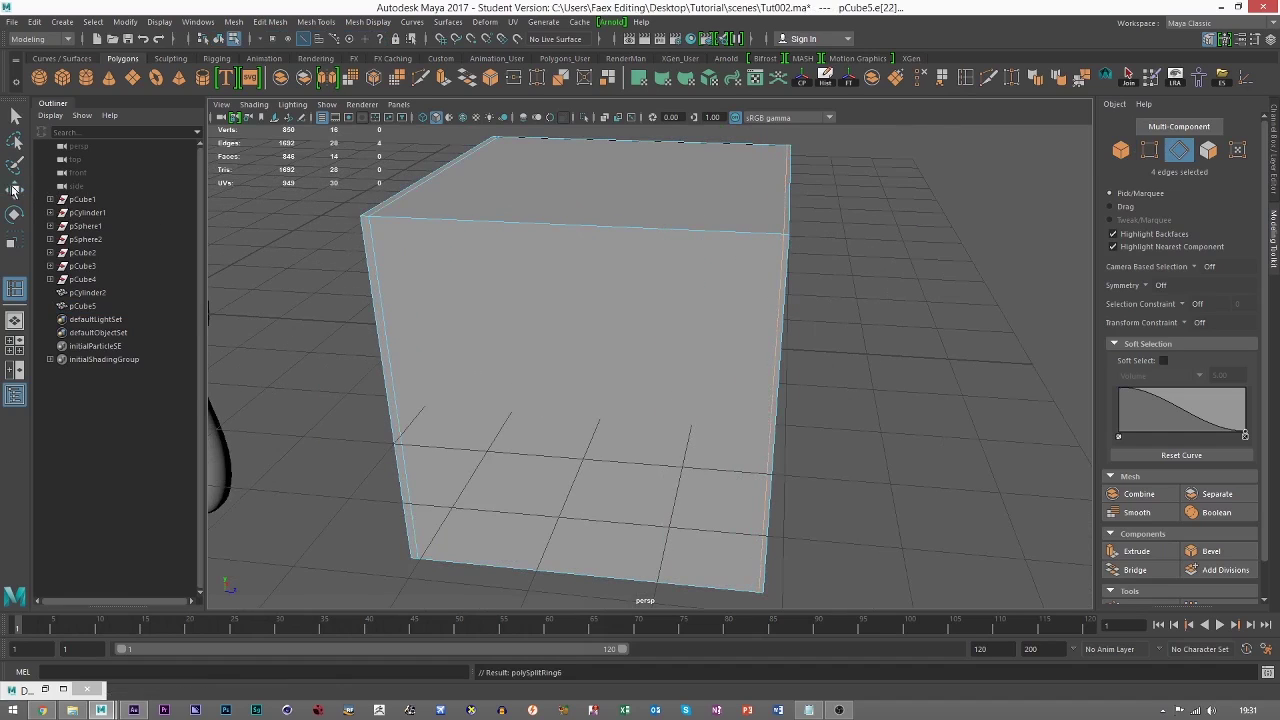
left_click(16, 190)
left_click(1119, 153)
Preview the cube smoothed to examine how the two edge loops tighten its ends, then restore the unsmoothed display.
left_click_drag(690, 262, 795, 277, "alt")
scroll(795, 277, "down", 2)
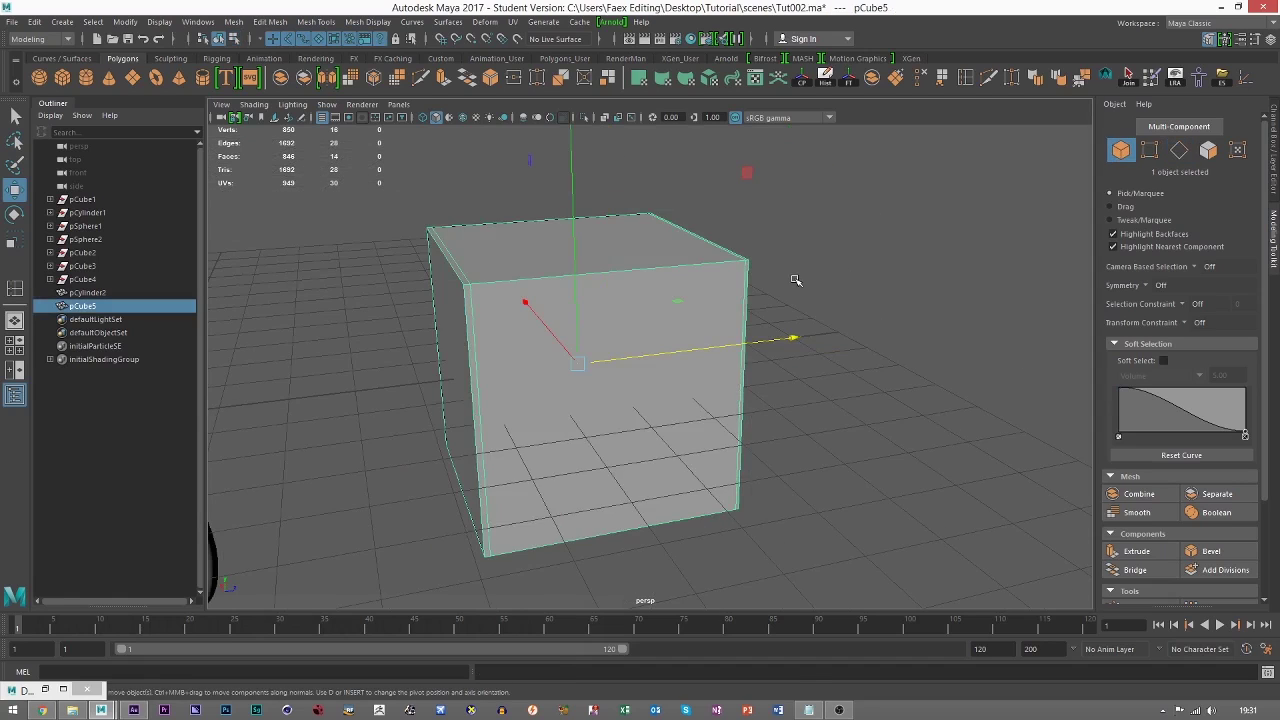
key("3")
left_click(843, 418)
left_click_drag(502, 326, 520, 371, "alt")
left_click(577, 371)
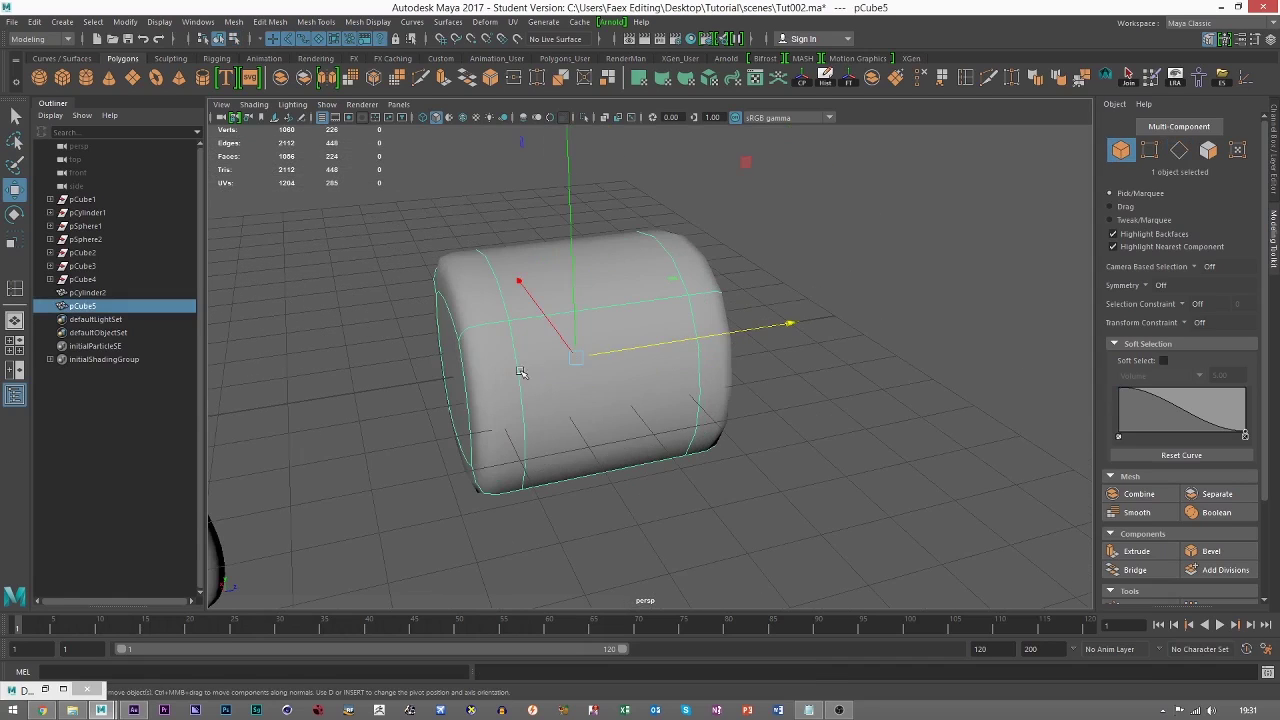
key("1")
Select the inserted edge loop beside the cube's corner to examine its spacing, then return to object mode.
left_click_drag(577, 289, 609, 295, "alt")
scroll(593, 222, "up", 3)
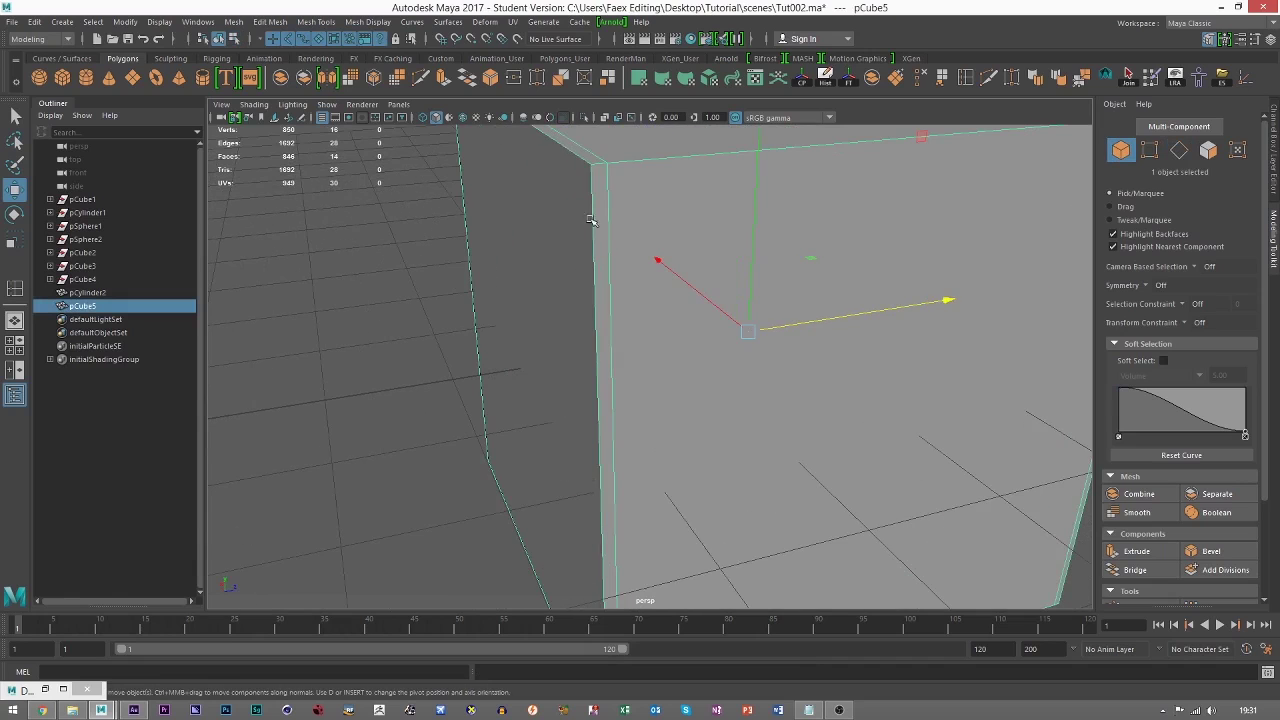
middle_click_drag(592, 189, 631, 278, "alt")
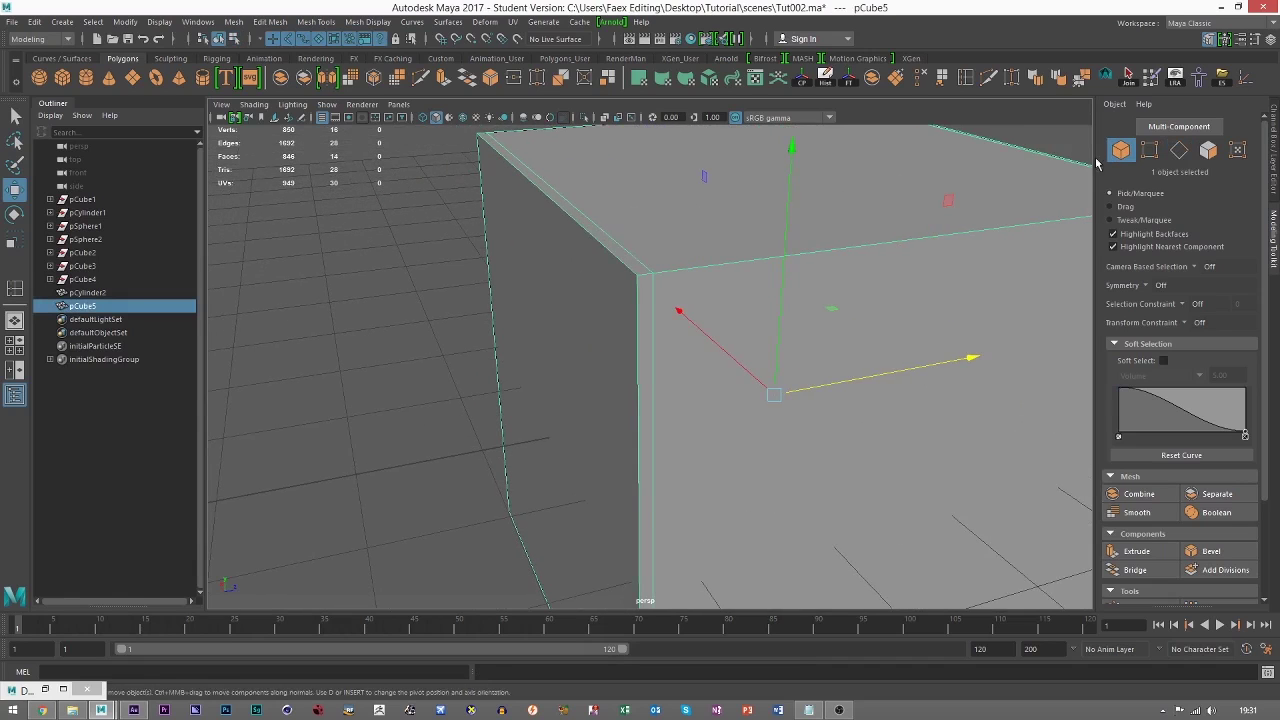
left_click(1179, 151)
double_click(648, 247)
key("F8")
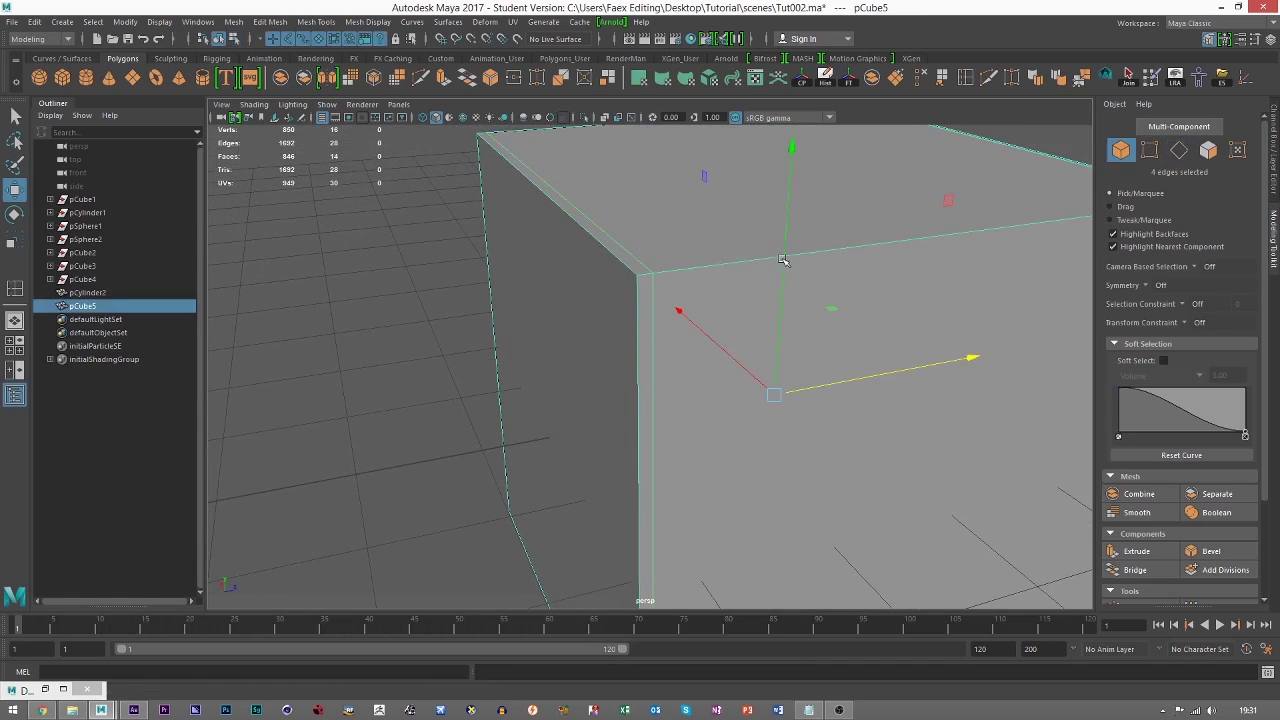
Preview the cube smoothed again, examine it from the adjacent side, and restore the unsmoothed display.
key("3")
scroll(703, 333, "down", 5)
left_click(514, 349)
left_click_drag(514, 349, 673, 347, "alt")
left_click(673, 347)
key("1")
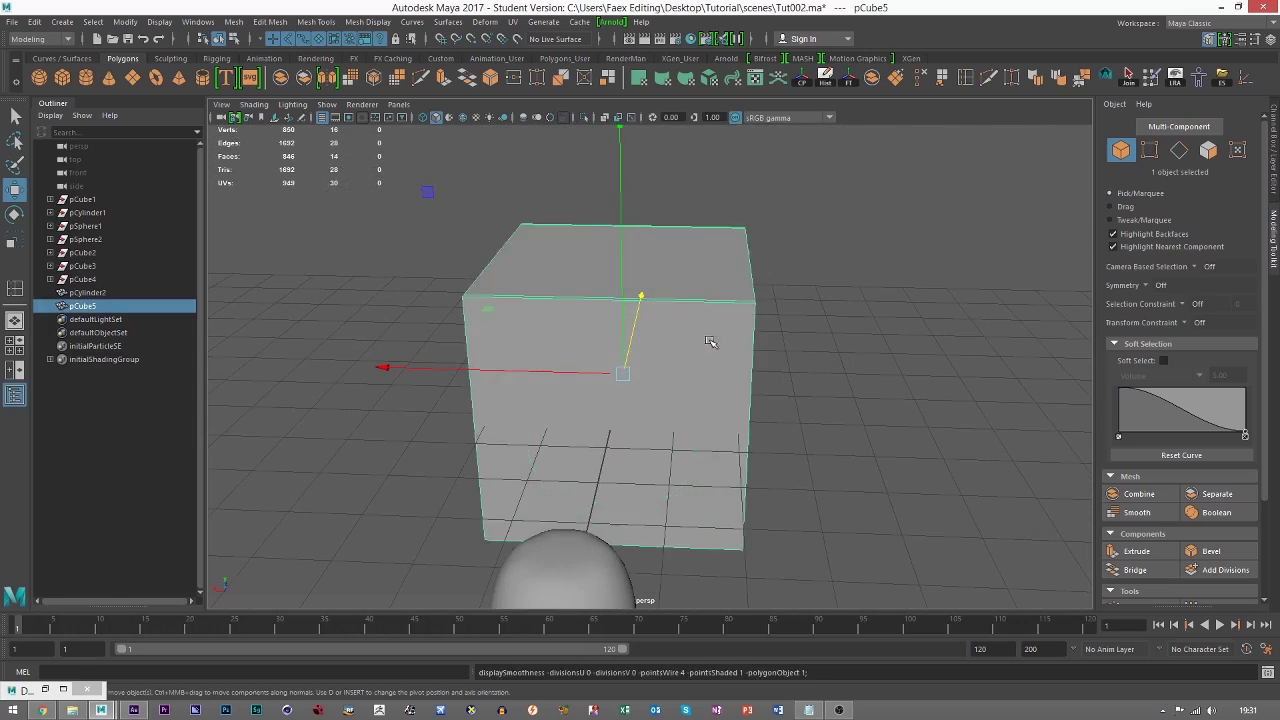
Insert two more vertical edge loops close to the cube's other pair of opposite sides and return to object mode.
scroll(709, 343, "up", 5)
left_click(964, 78)
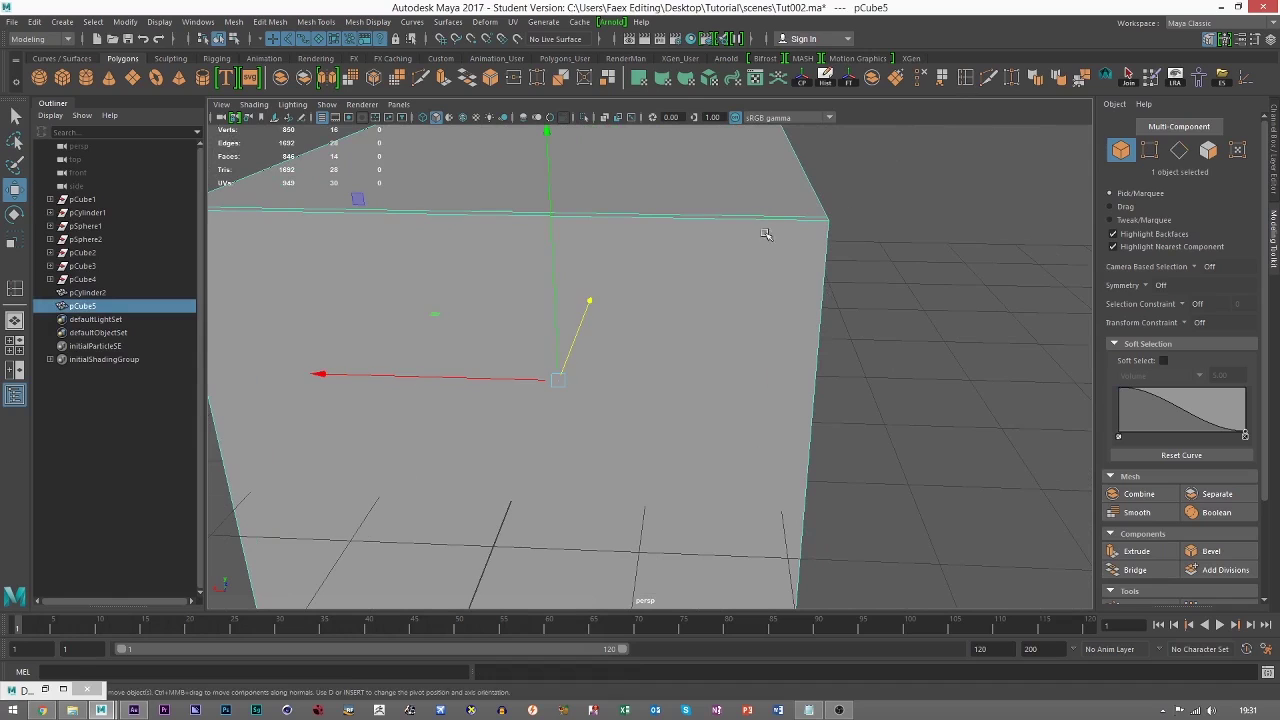
left_click_drag(823, 231, 824, 232)
middle_click_drag(700, 228, 845, 228, "alt")
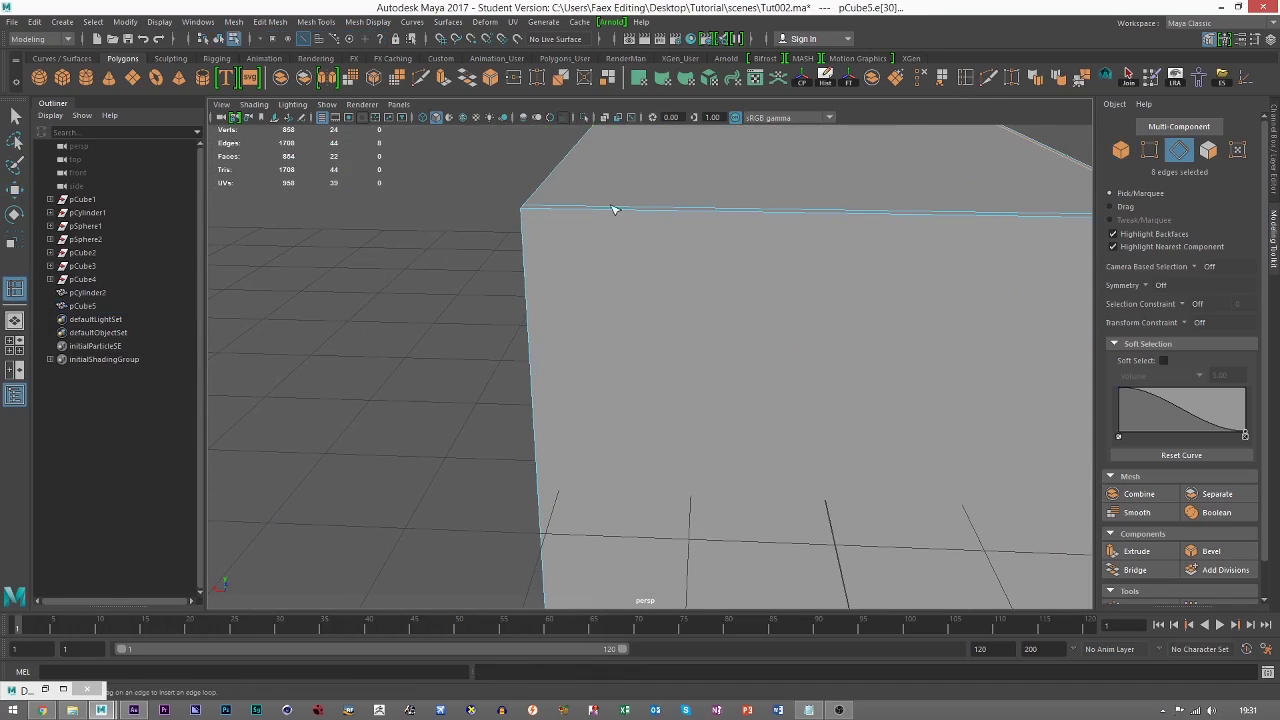
left_click(584, 211)
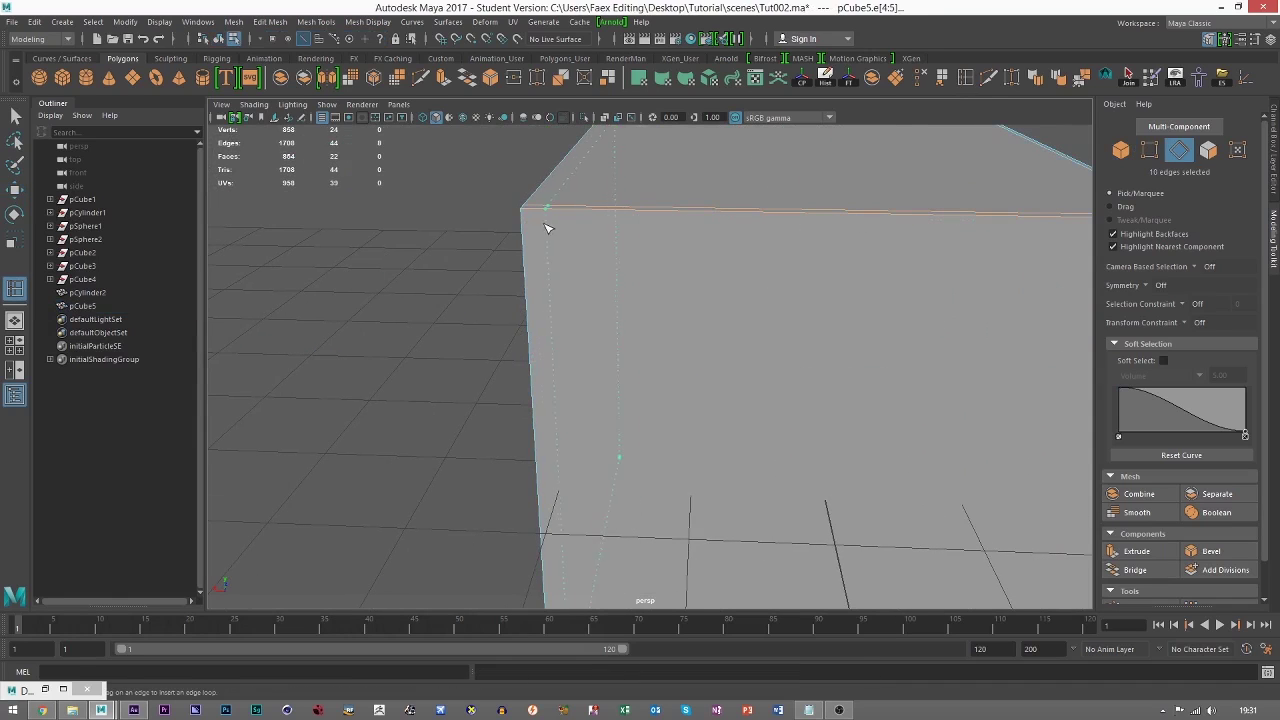
left_click(15, 190)
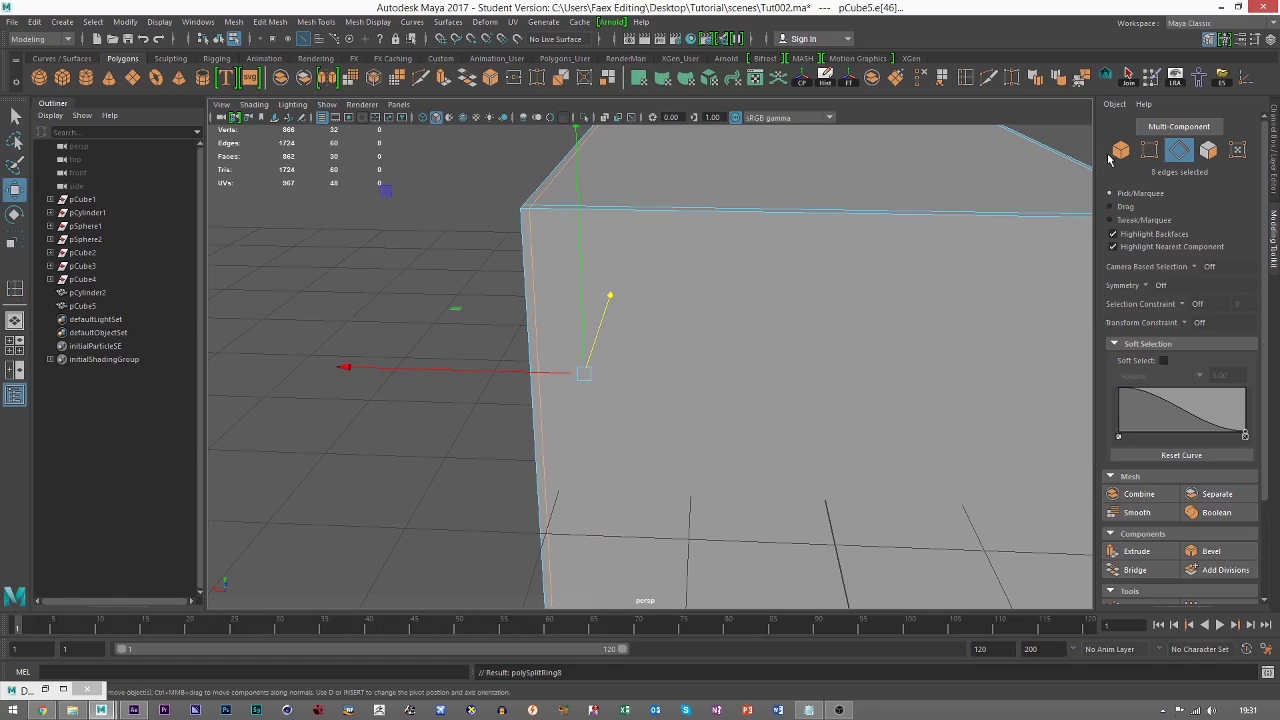
left_click(1120, 149)
Preview the cube with all four edge loops smoothed, examine its corners from several angles, and restore the unsmoothed display.
key("3")
left_click(414, 214)
scroll(500, 250, "down", 5)
left_click_drag(540, 262, 613, 272, "alt")
scroll(700, 349, "up", 4)
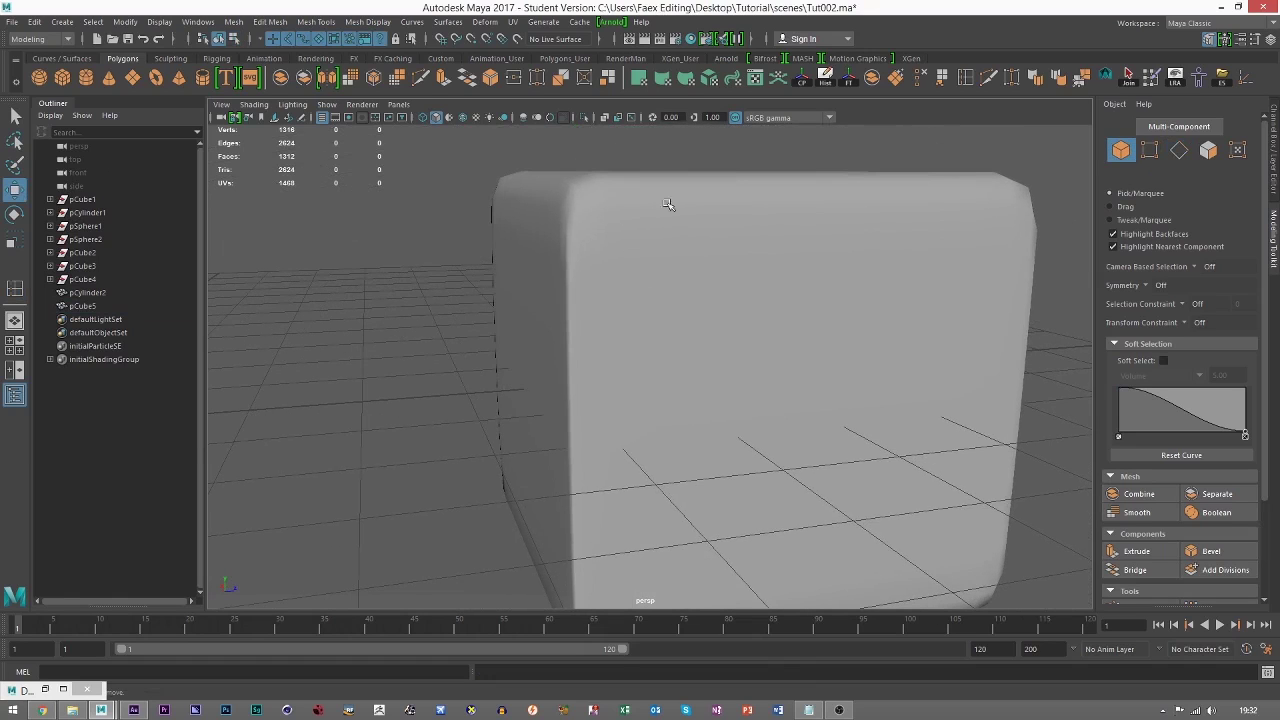
left_click(571, 337)
left_click_drag(580, 338, 742, 365, "alt")
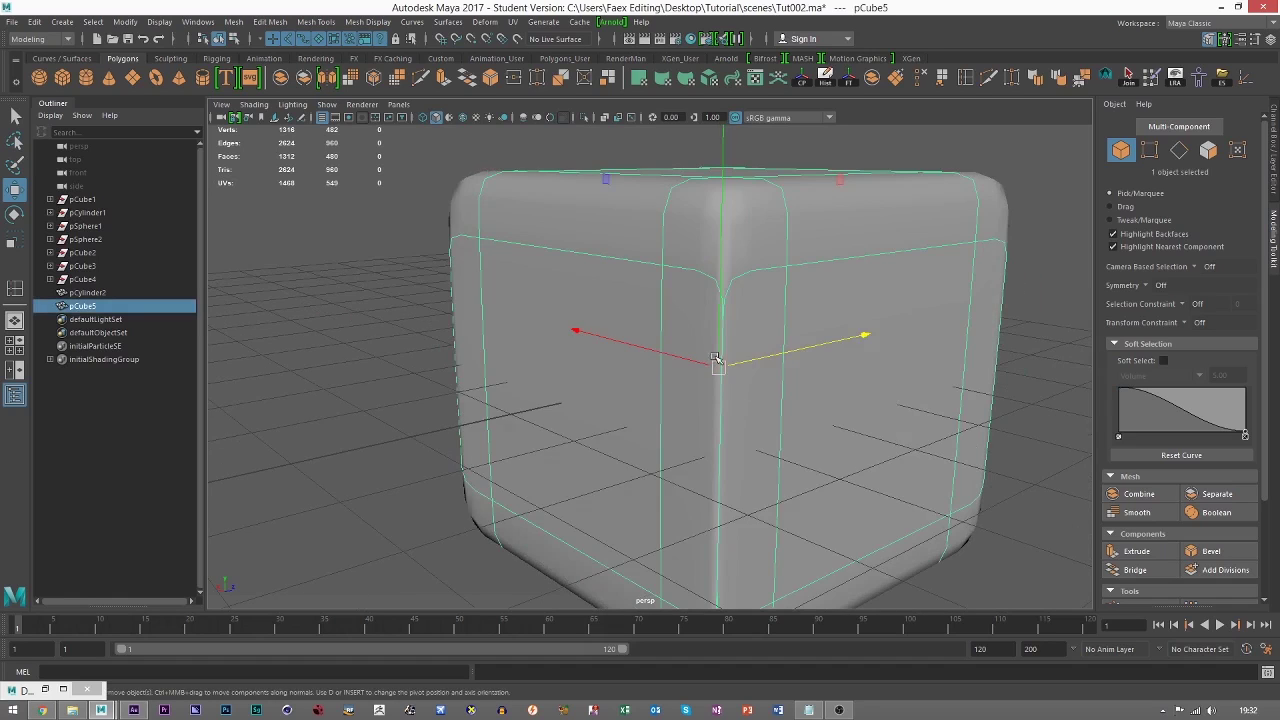
left_click_drag(785, 325, 716, 365, "alt")
left_click(984, 320)
left_click_drag(949, 331, 669, 320, "alt")
left_click(738, 290)
key("1")
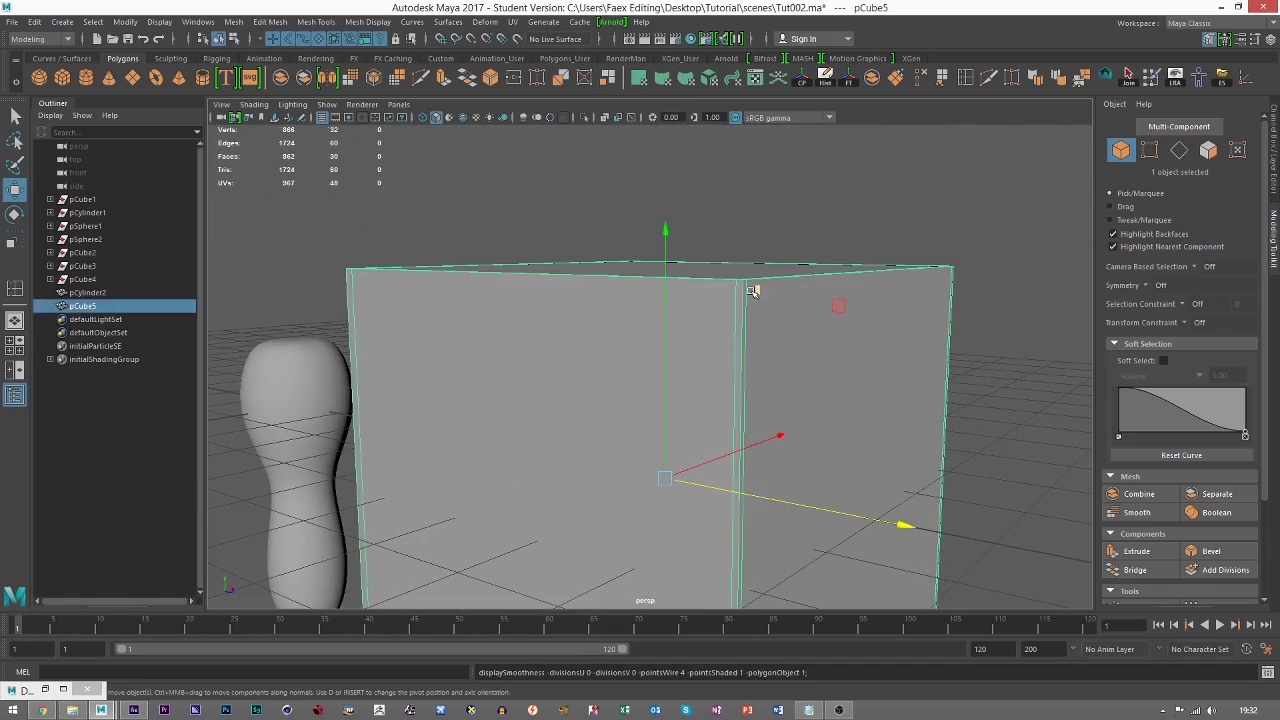
Insert horizontal edge loops close to the cube's top and bottom edges and return to object mode.
left_click(966, 77)
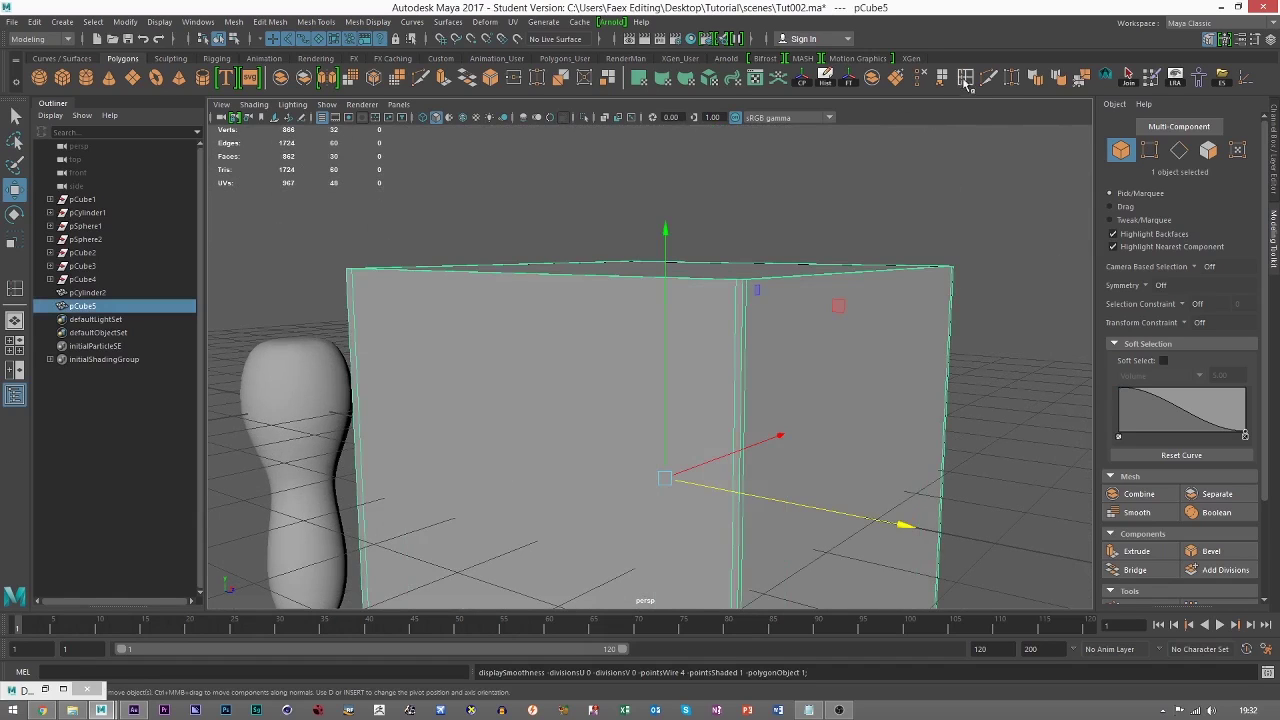
left_click(758, 291)
left_click_drag(758, 291, 758, 357, "alt")
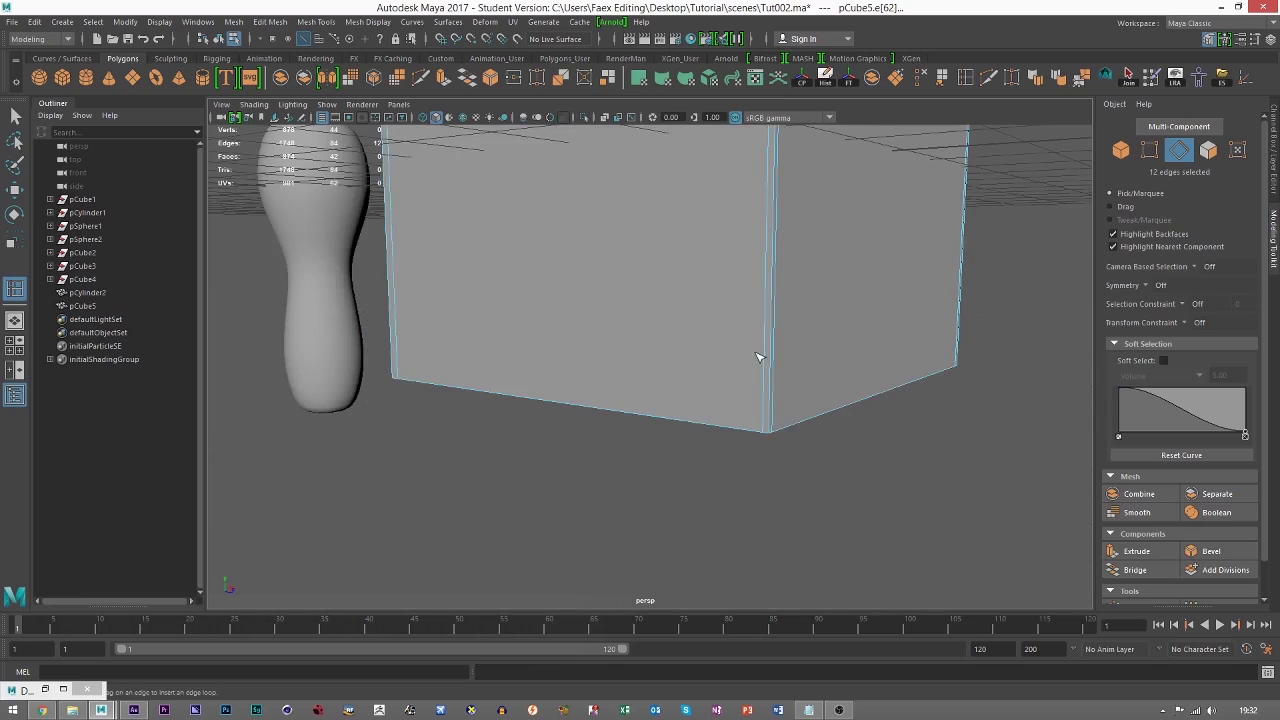
left_click(778, 433)
key("w")
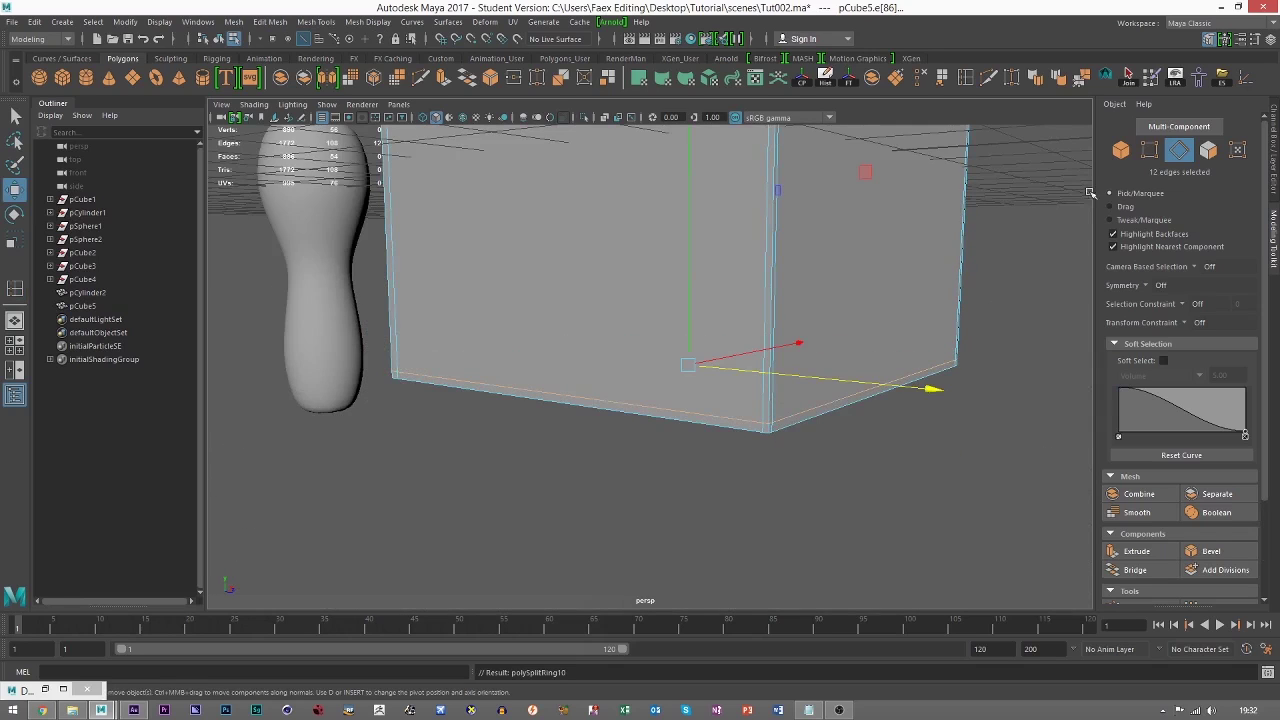
key("F8")
Preview the cube smoothed with all supporting edge loops and examine its edges and corners from several angles.
left_click(690, 455)
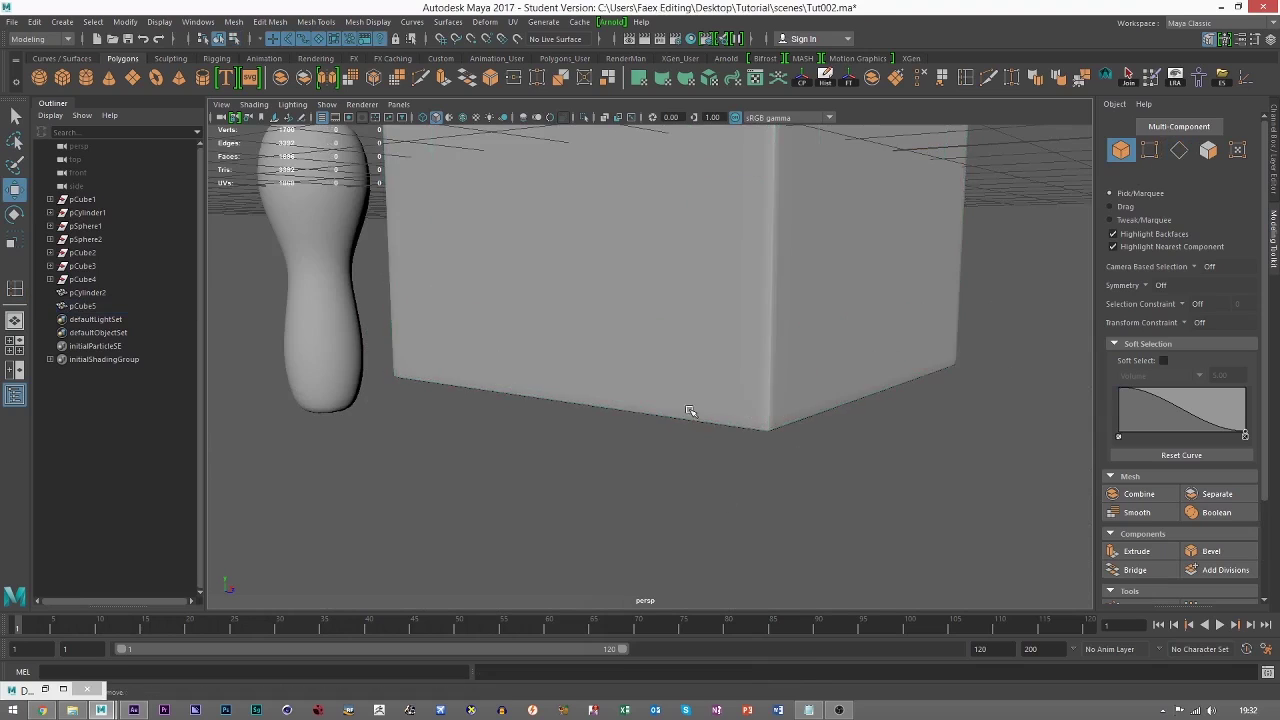
left_click_drag(689, 409, 714, 334, "alt")
right_click_drag(714, 334, 711, 291, "alt")
left_click_drag(711, 291, 675, 434, "alt")
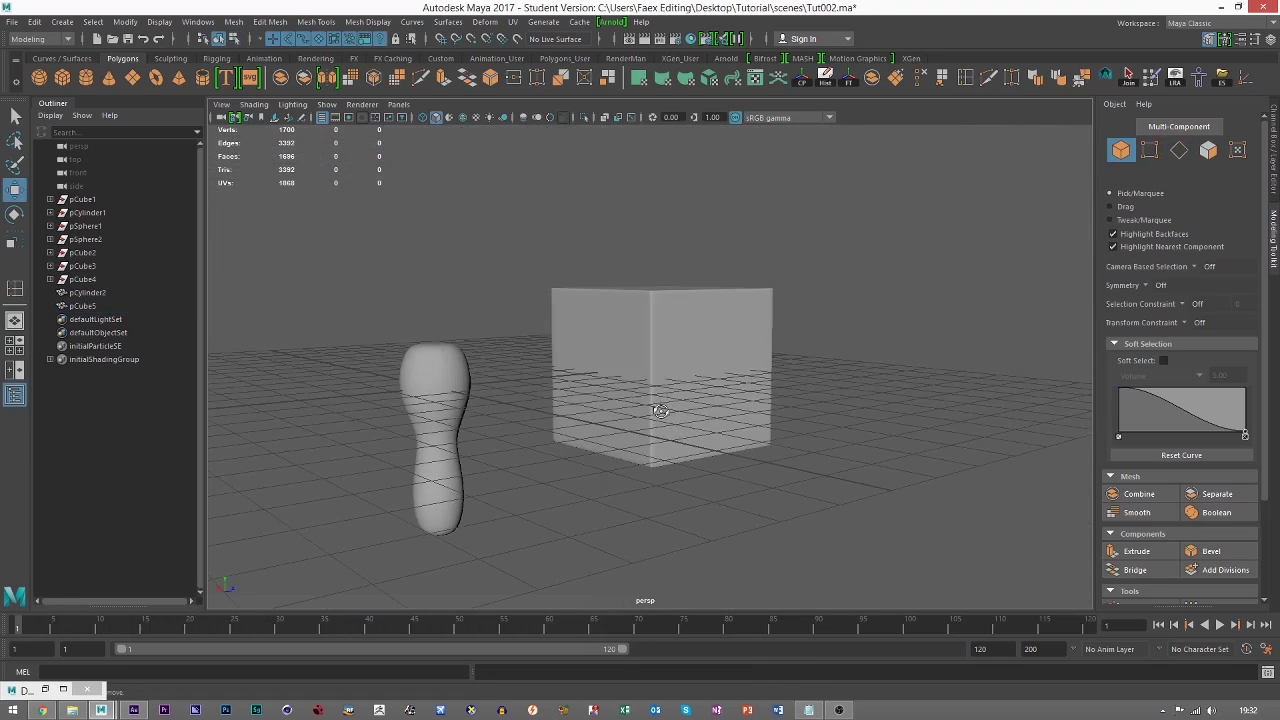
scroll(660, 411, "up", 5)
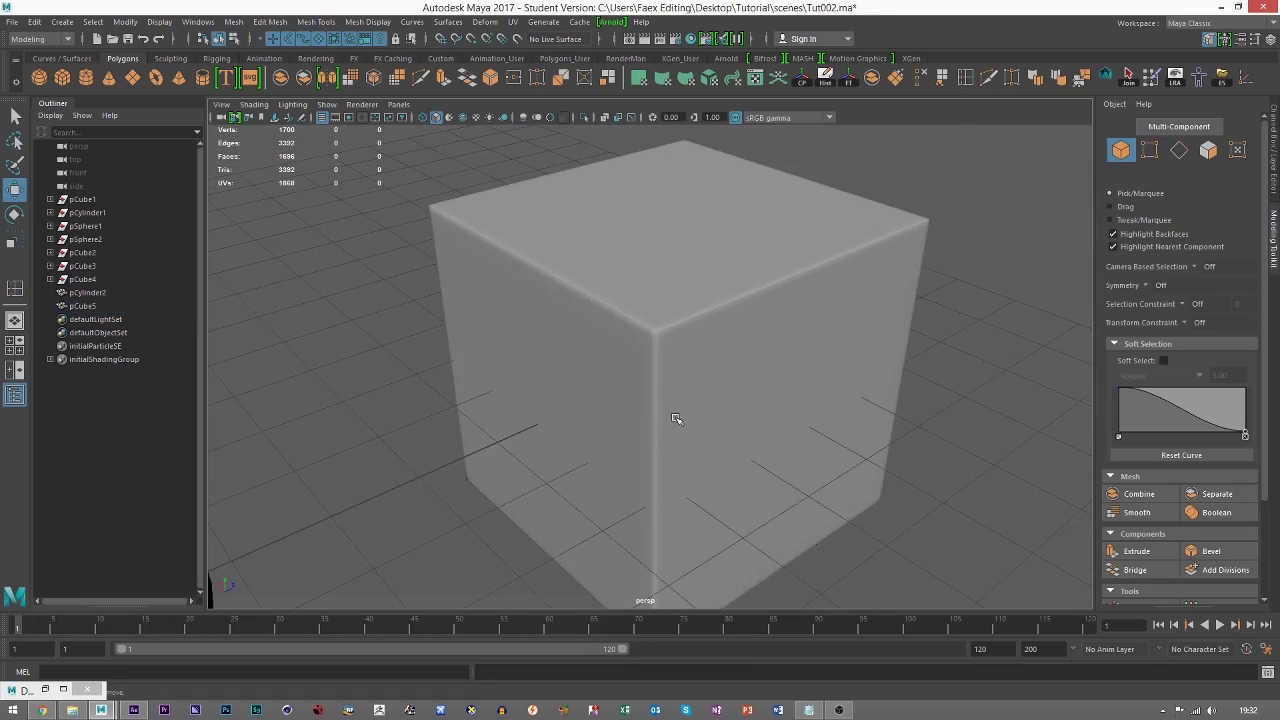
left_click(674, 420)
scroll(680, 360, "up", 8)
scroll(606, 231, "down", 4)
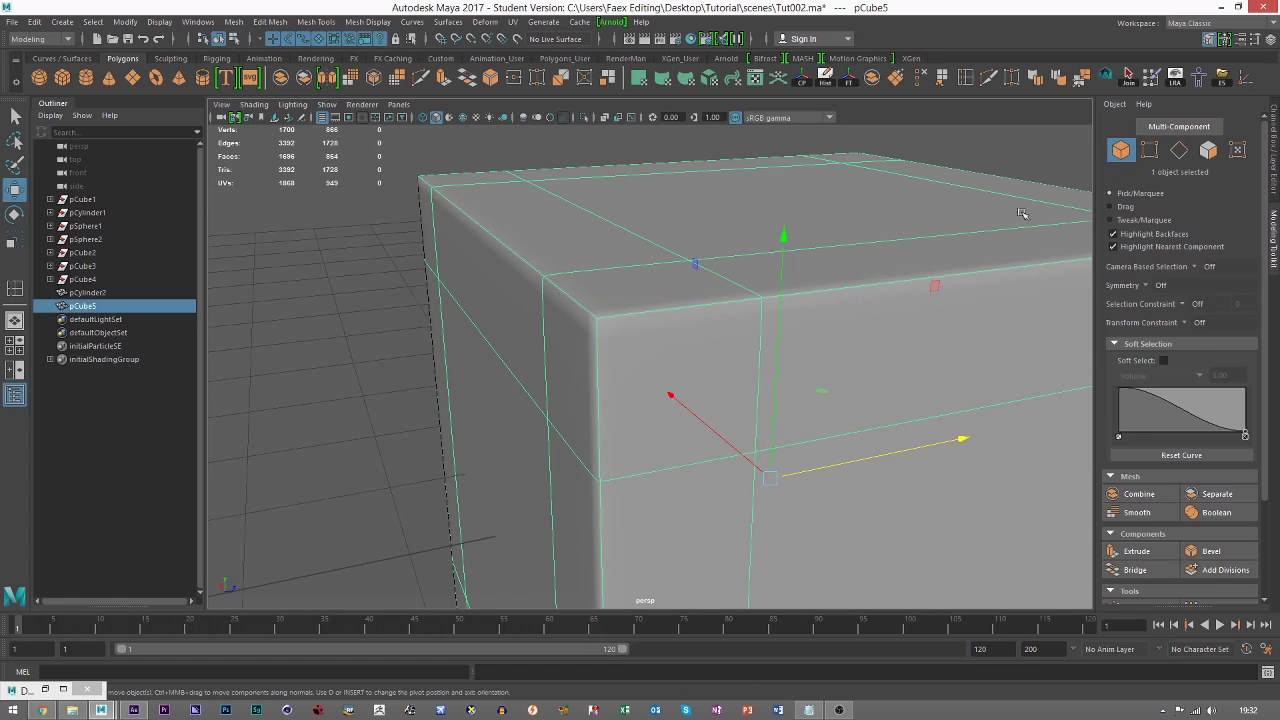
Try moving the vertical edge loop beside the smoothed cube's corner, check how the edge's sharpness responds, and undo the move.
left_click(1179, 149)
double_click(640, 238)
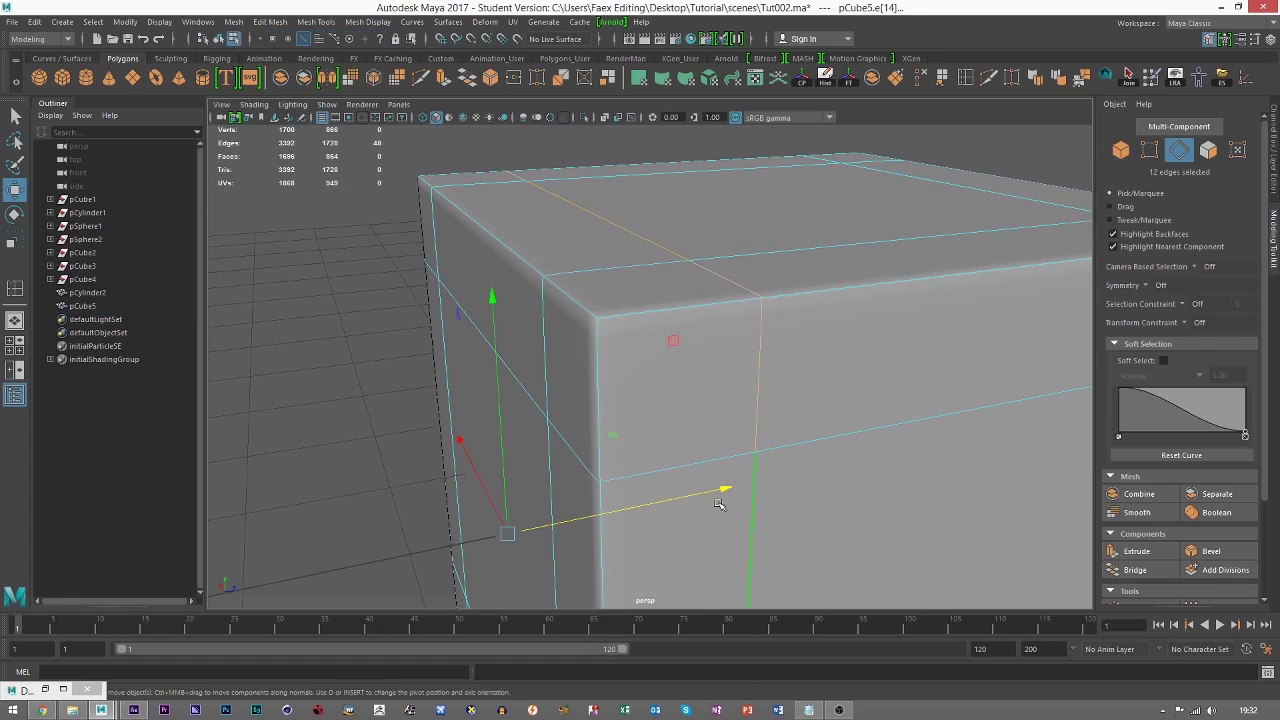
left_click_drag(718, 503, 614, 366)
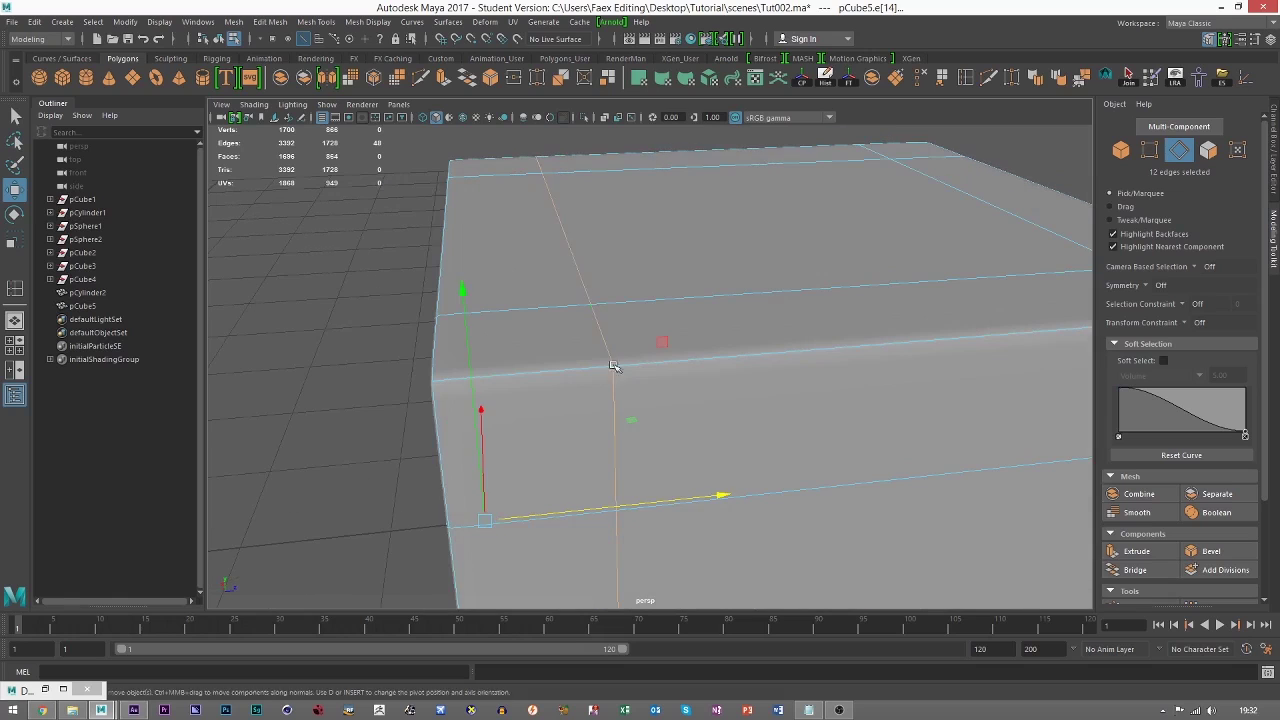
left_click_drag(603, 274, 697, 452, "alt")
key("ctrl+z")
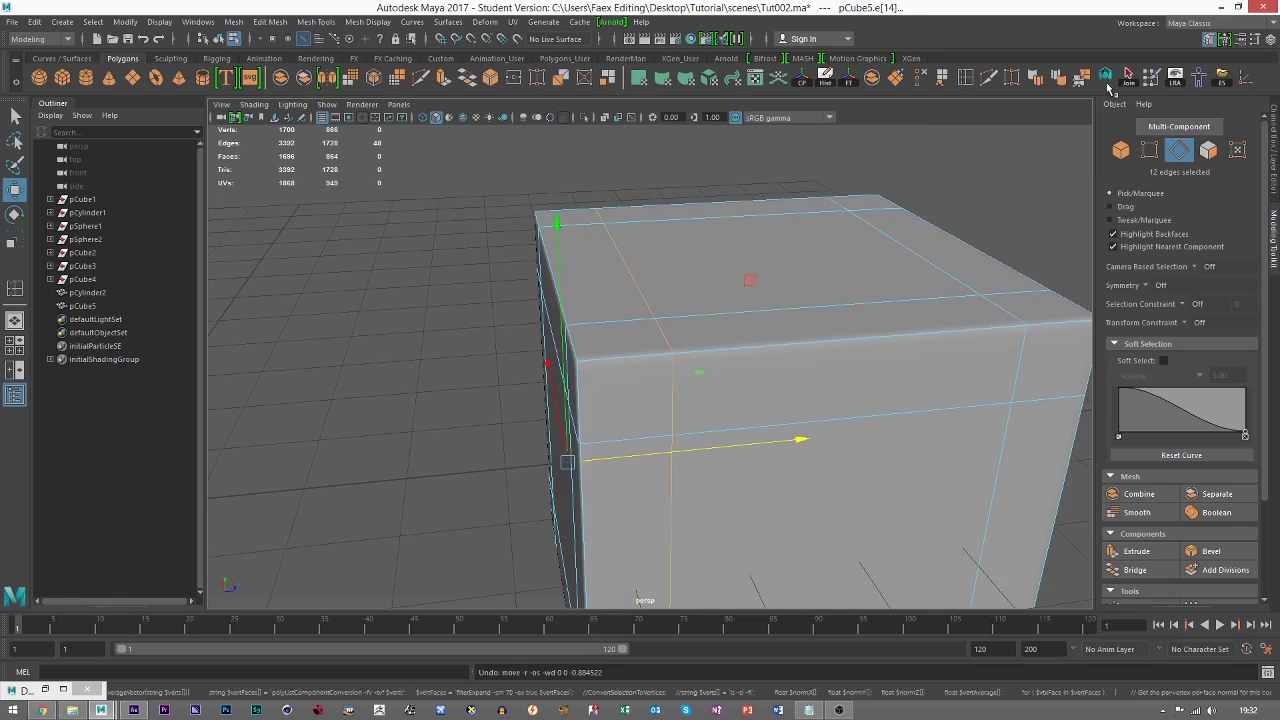
Return the cube to its unsmoothed object display and apply the Smooth command with one division.
left_click(1122, 155)
key("1")
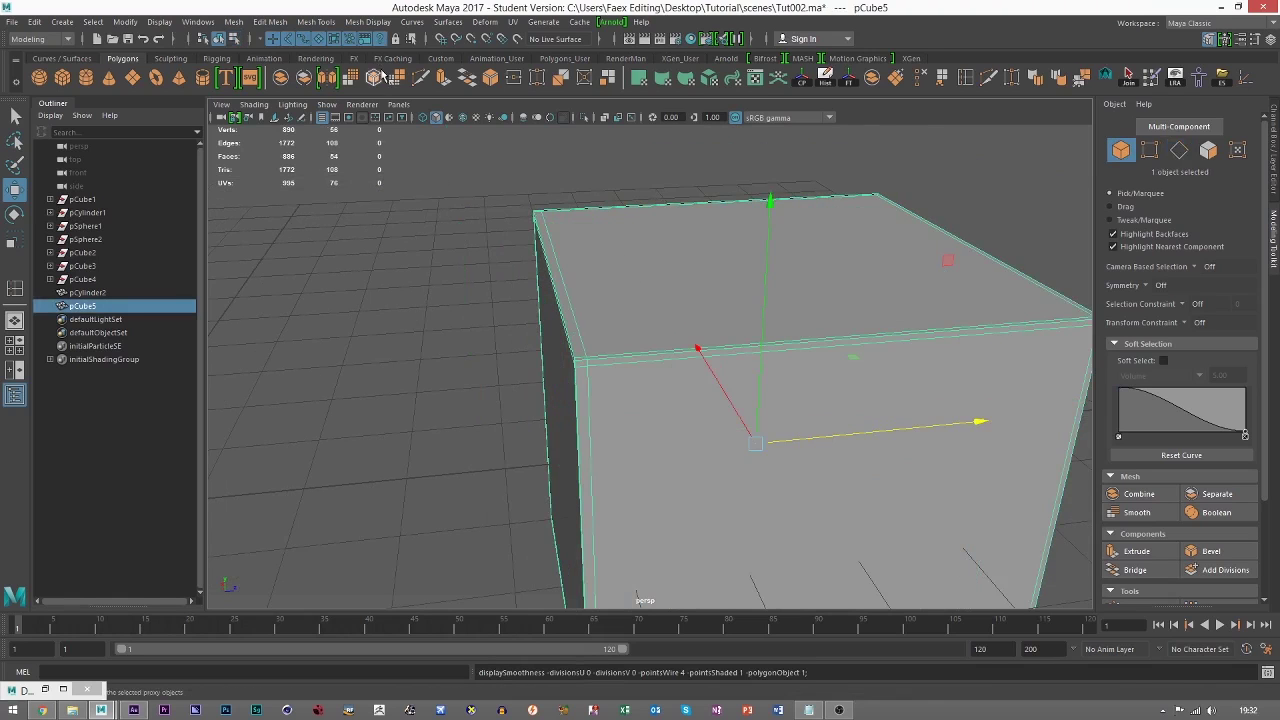
left_click(348, 80)
key("f")
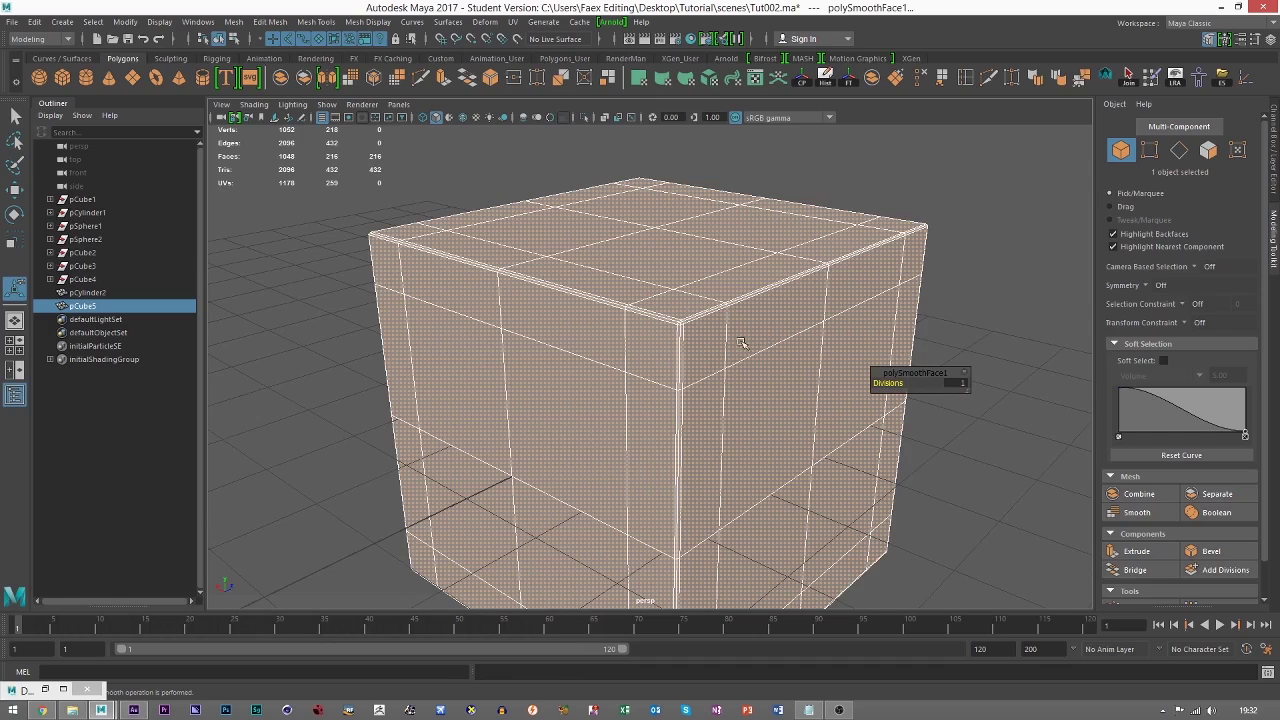
scroll(741, 343, "up", 3)
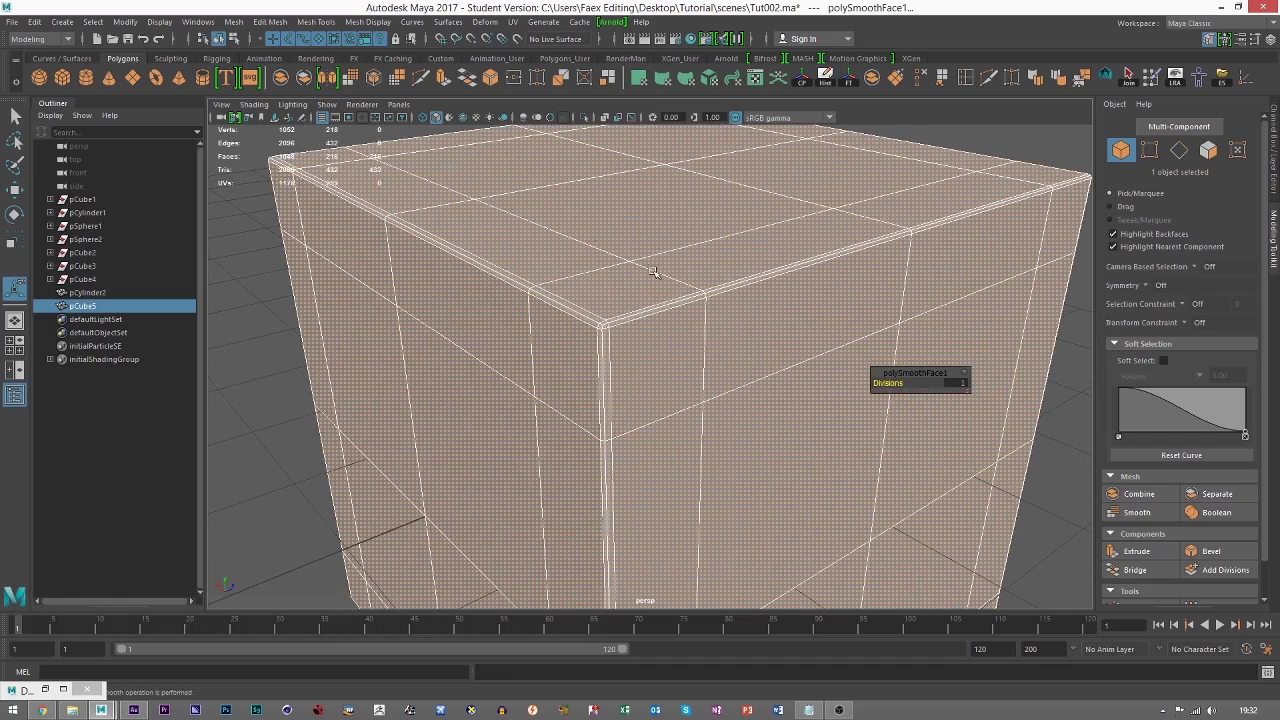
left_click(608, 343)
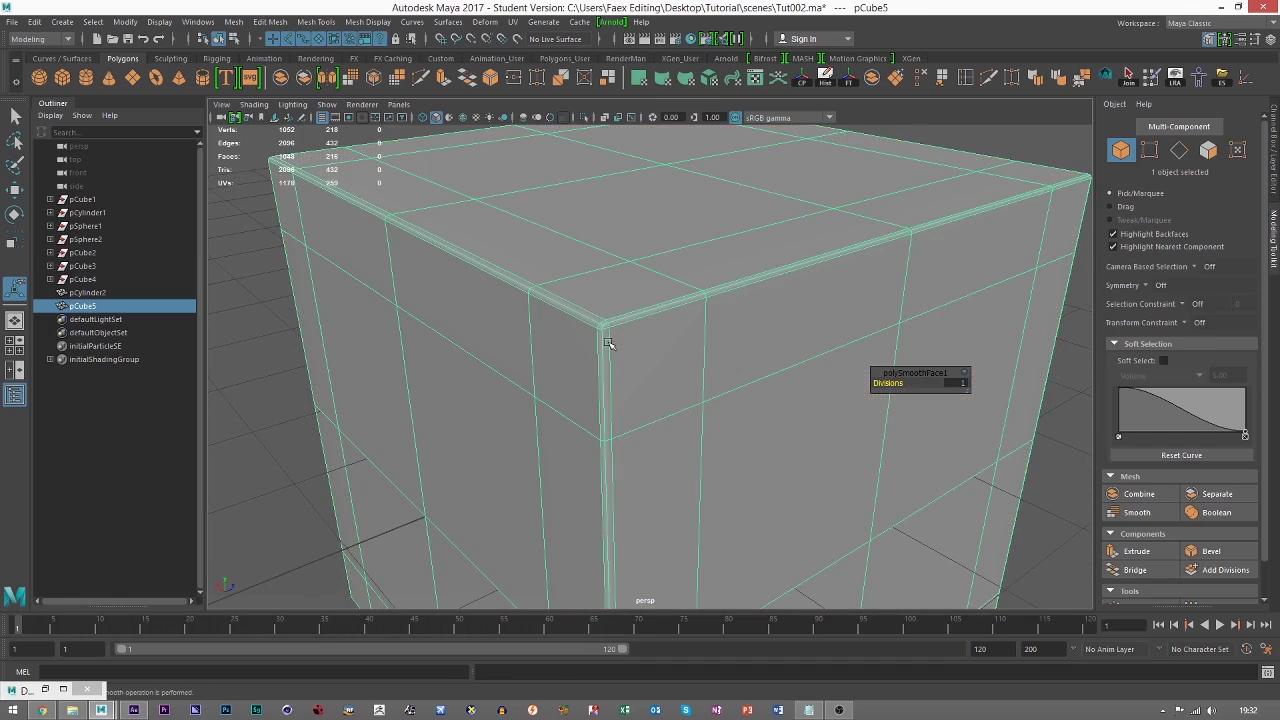
scroll(870, 300, "down", 2)
left_click(1009, 481)
left_click(762, 443)
left_click_drag(760, 443, 680, 466, "alt")
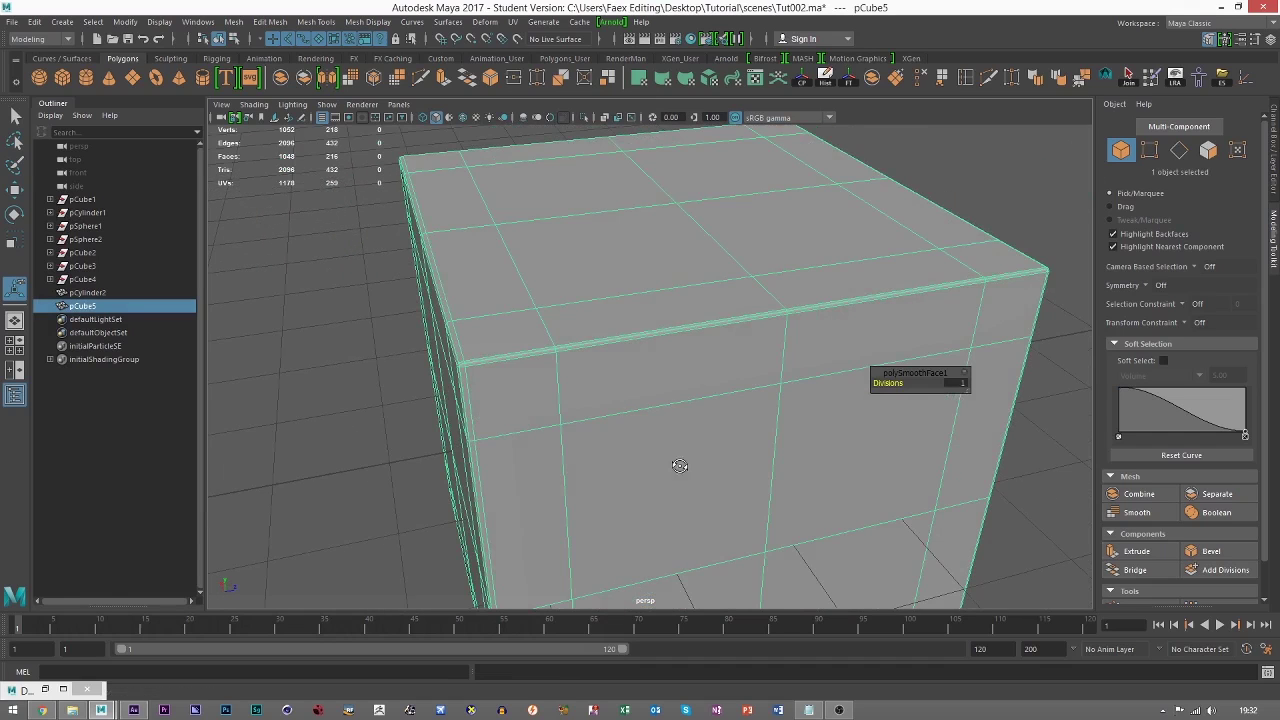
Delete the extra edge loops crossing the cube's flat faces in all three directions with Delete Edge/Vertex, keeping only the corner edges.
left_click(1179, 151)
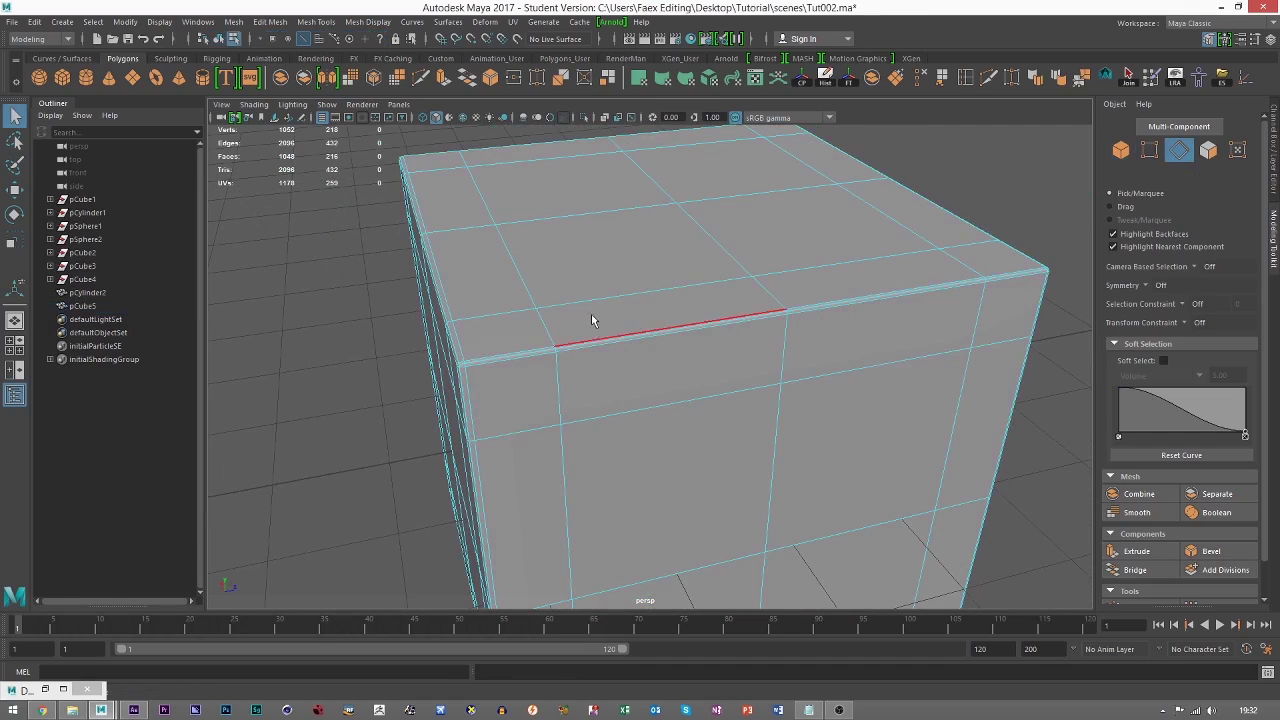
double_click(544, 273)
double_click(722, 244, "shift")
double_click(806, 253, "shift")
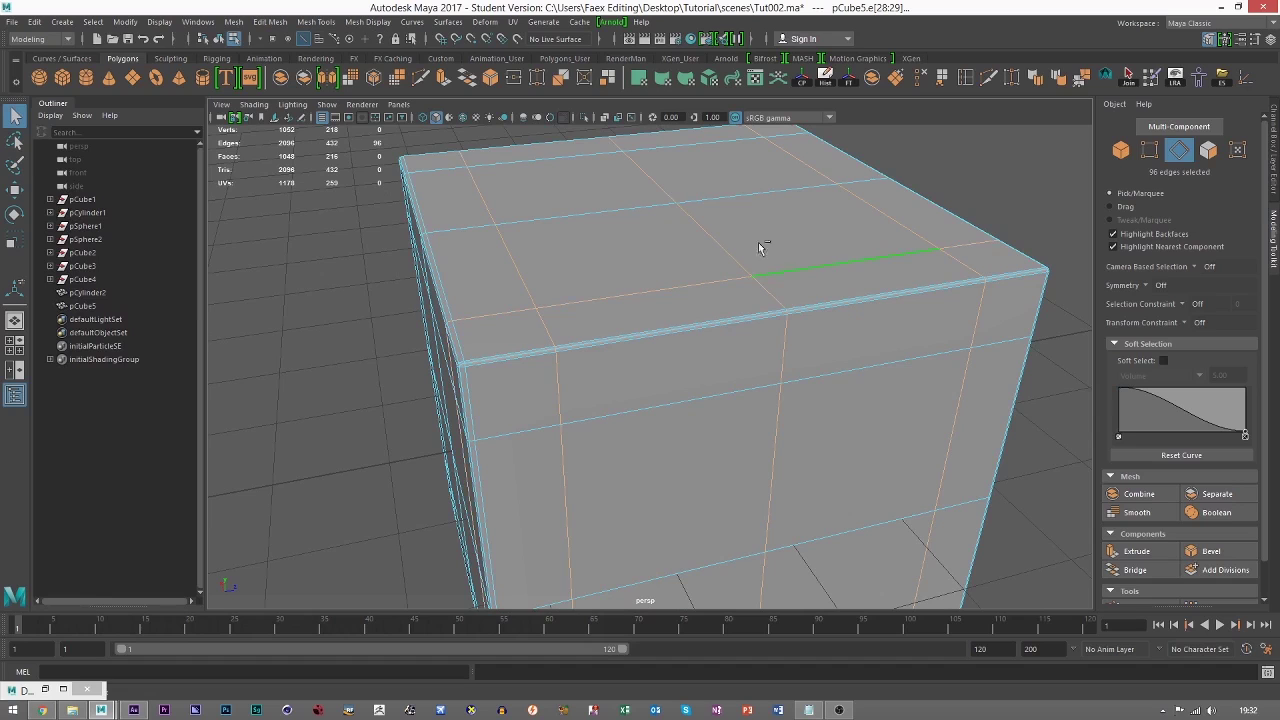
double_click(689, 155, "shift")
left_click_drag(763, 364, 685, 344, "alt")
double_click(688, 289, "shift")
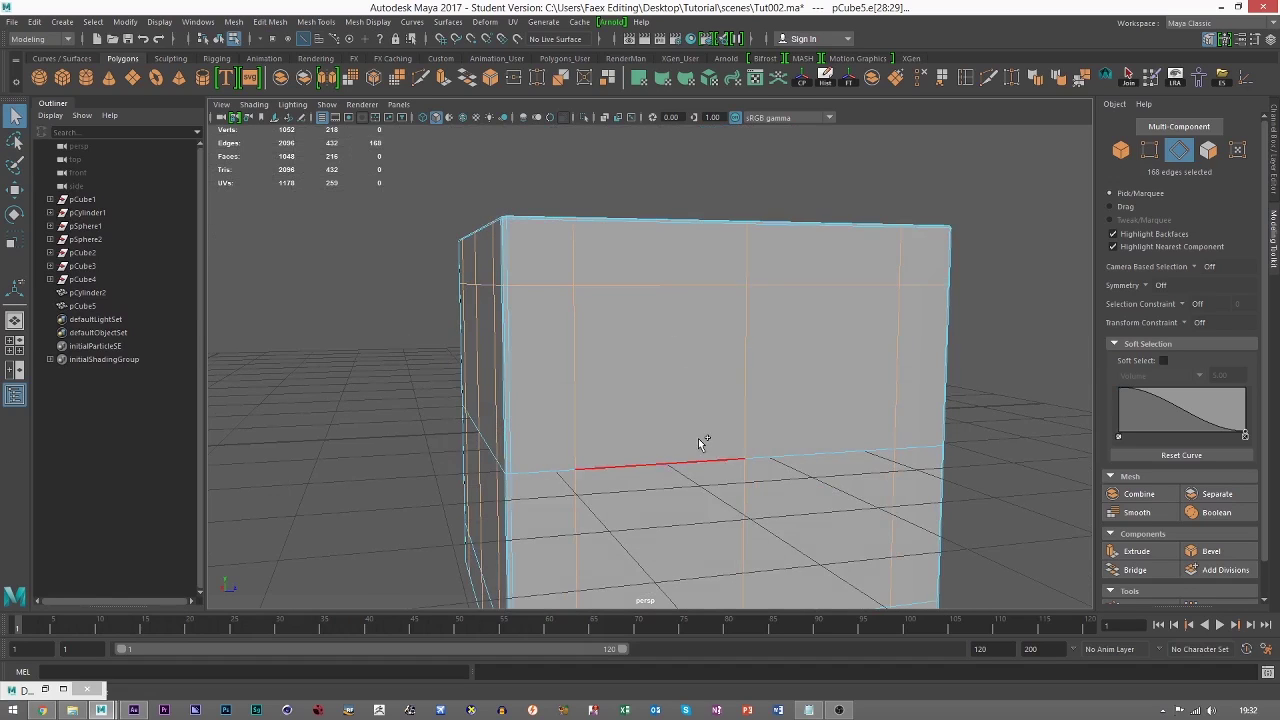
left_click_drag(733, 430, 700, 451, "alt")
double_click(700, 466, "shift")
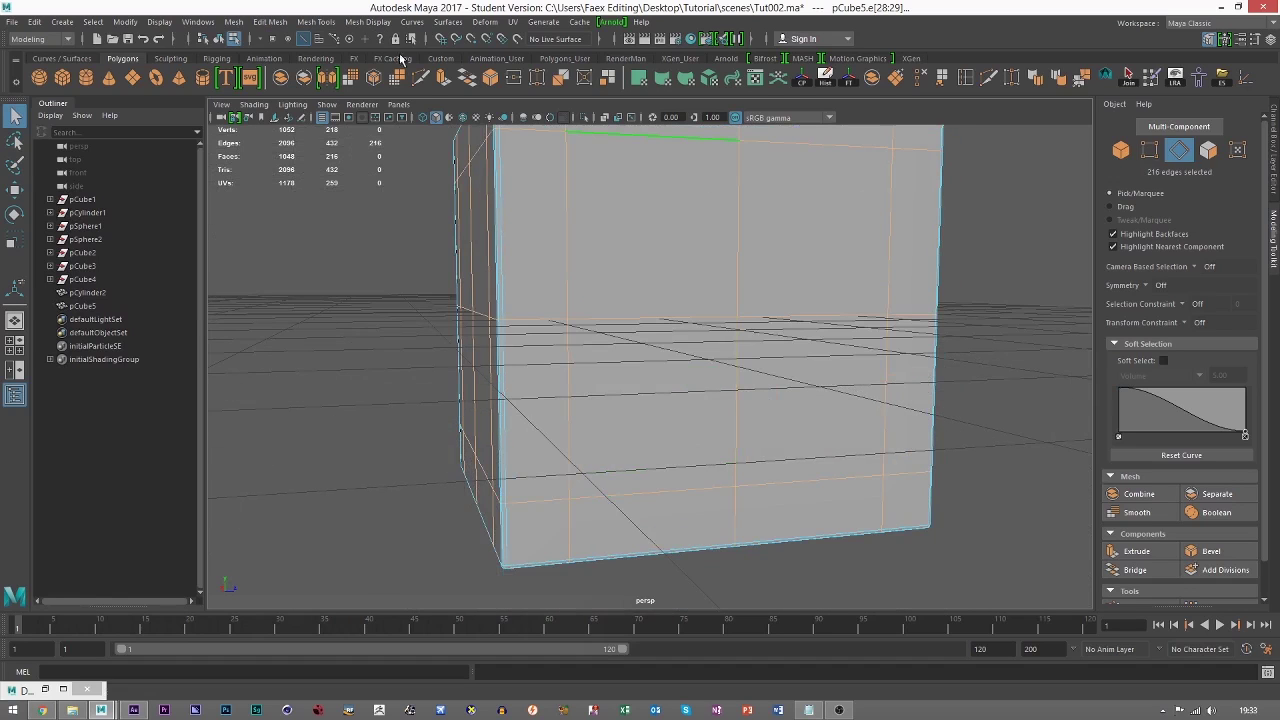
left_click(316, 22)
mouse_move(277, 29)
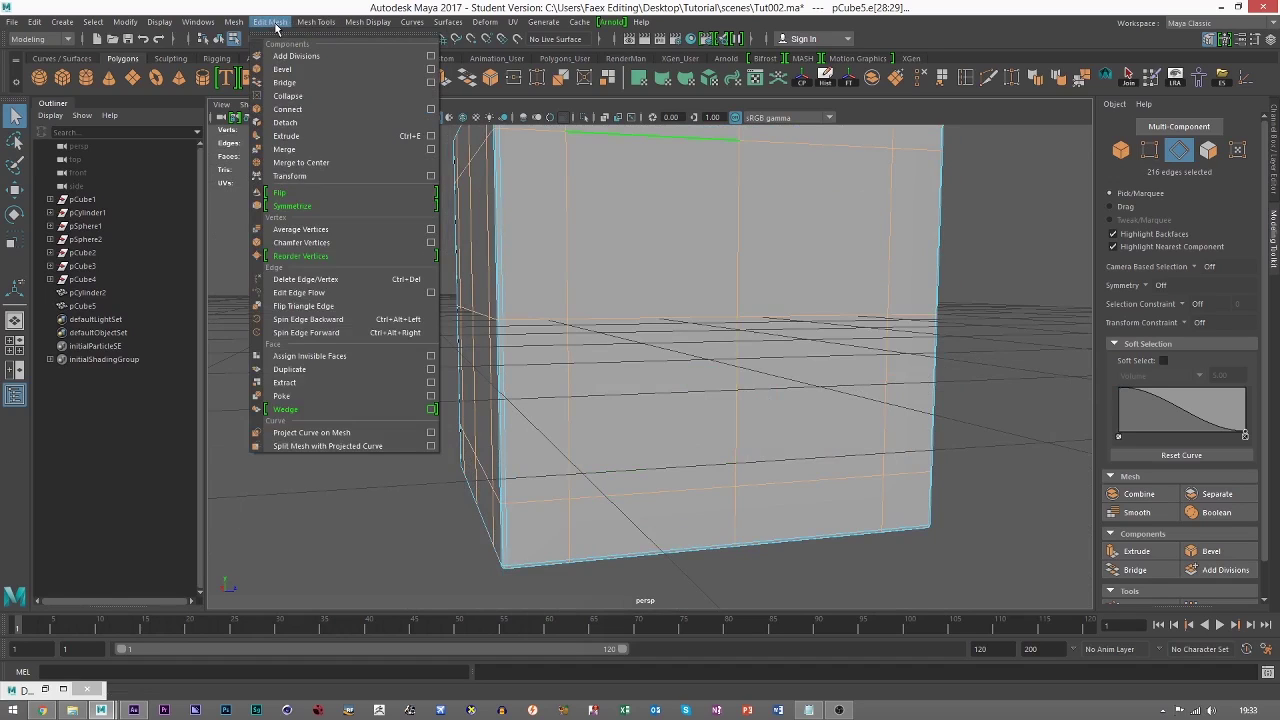
left_click(303, 282)
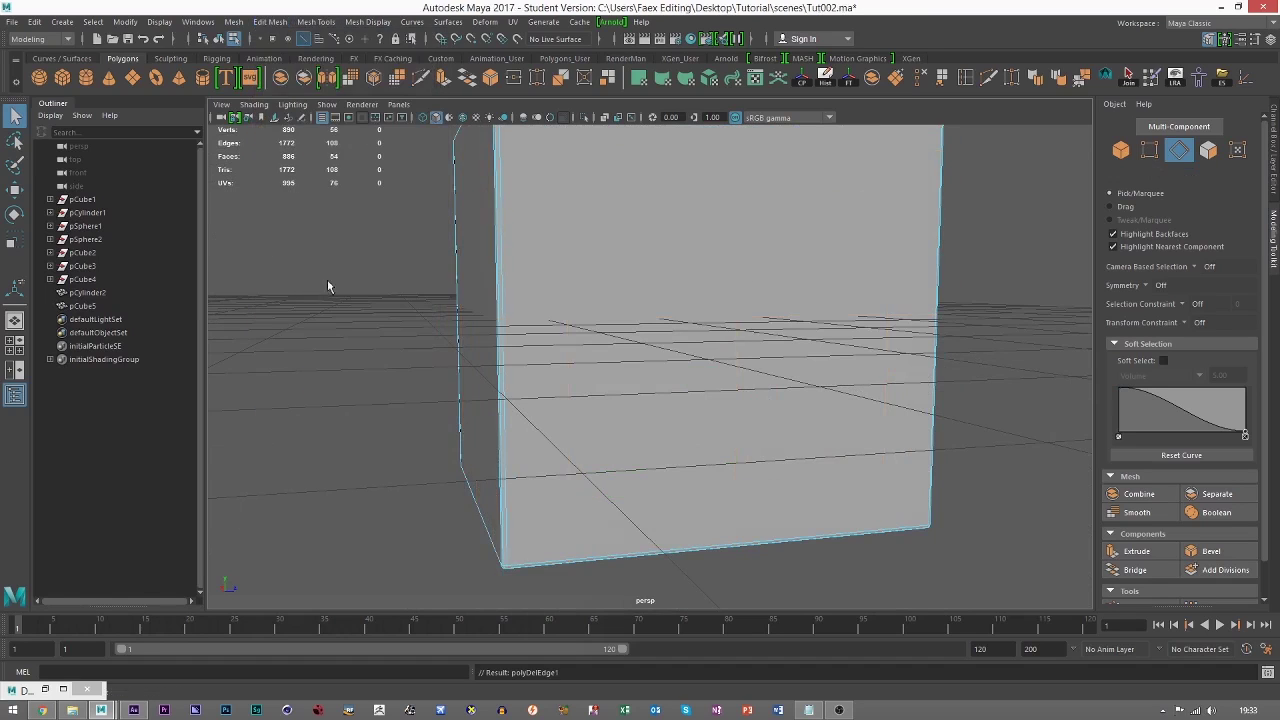
Return to object mode and examine the cleaned-up cube's narrow rounded edges up close and from several angles.
left_click(1121, 150)
key("w")
left_click_drag(596, 248, 641, 288, "alt")
scroll(641, 288, "down", 4)
scroll(627, 283, "up", 3)
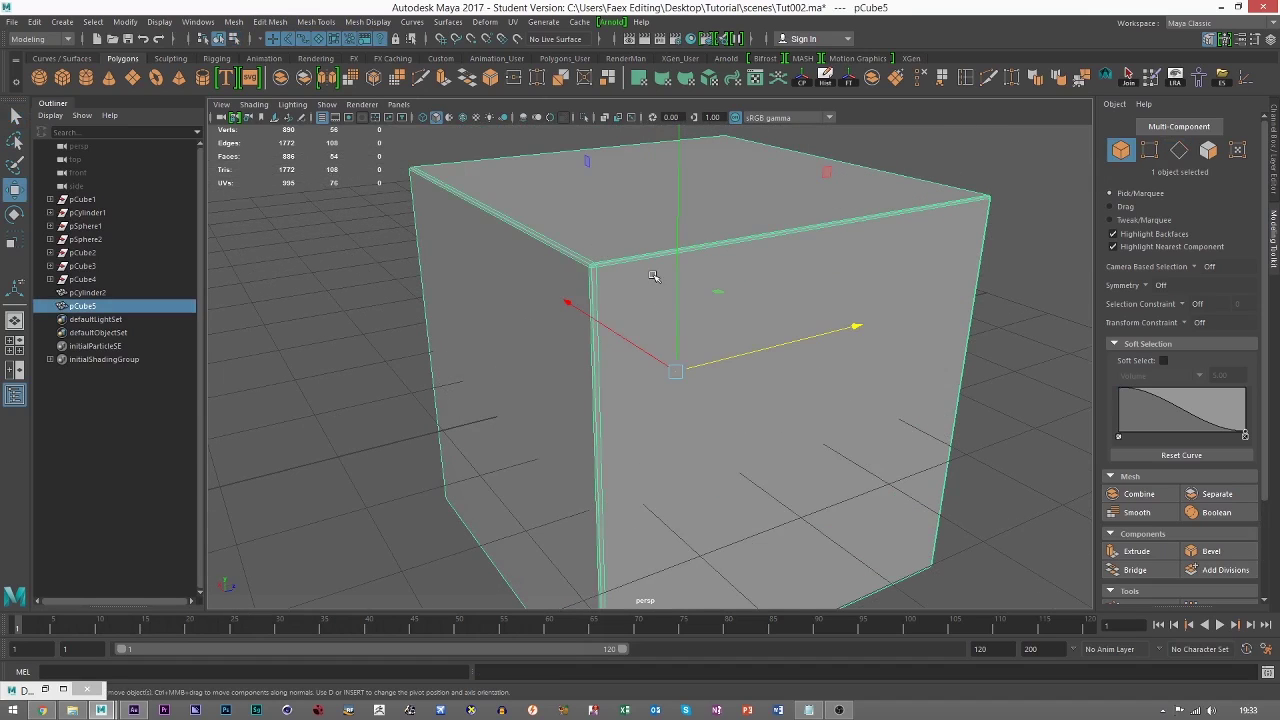
scroll(653, 276, "up", 3)
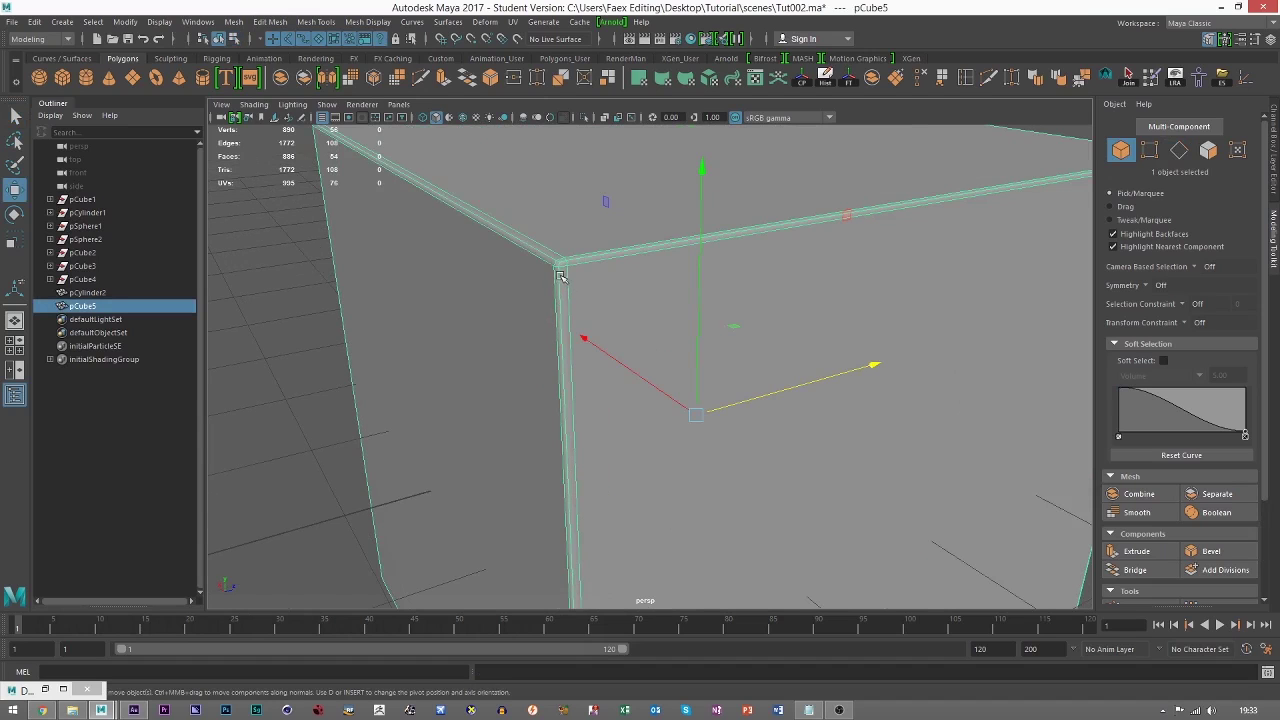
scroll(611, 277, "down", 5)
left_click(894, 339)
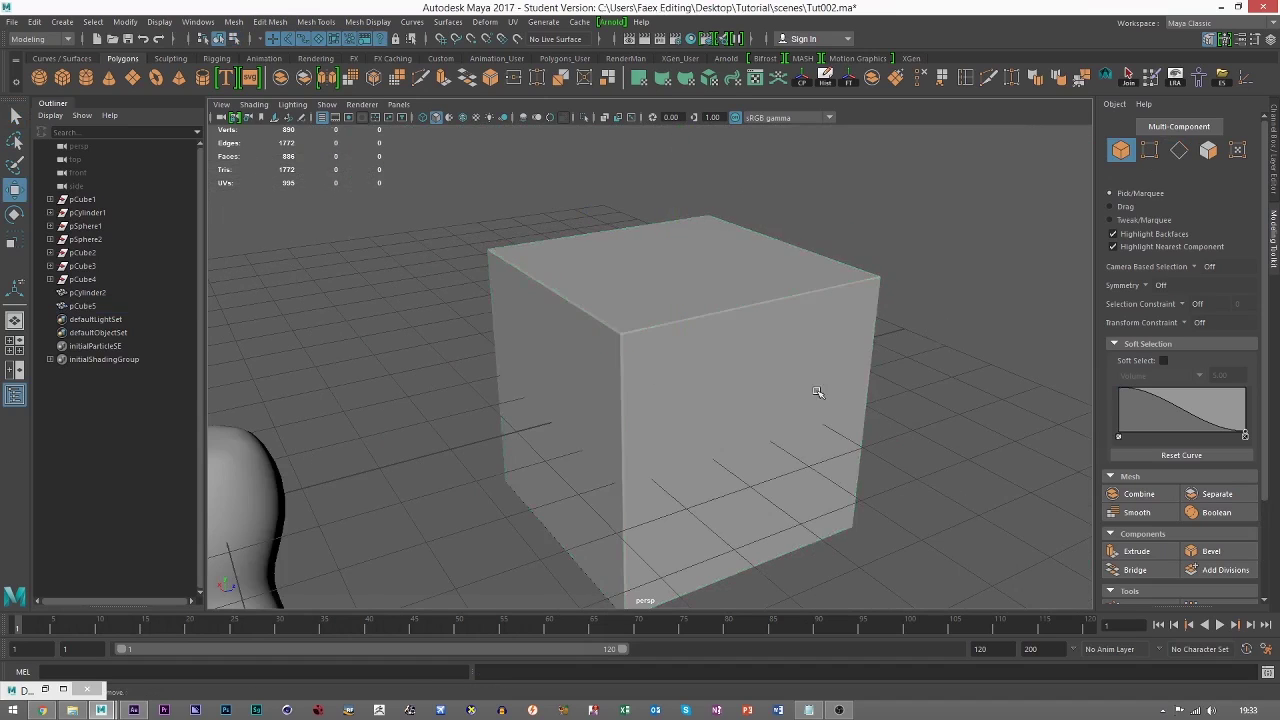
left_click_drag(817, 397, 669, 331, "alt")
scroll(593, 267, "up", 5)
scroll(577, 226, "down", 6)
Select the finished cube and delete it from the scene.
left_click(694, 356)
scroll(698, 359, "down", 4)
middle_click_drag(697, 358, 680, 312, "alt")
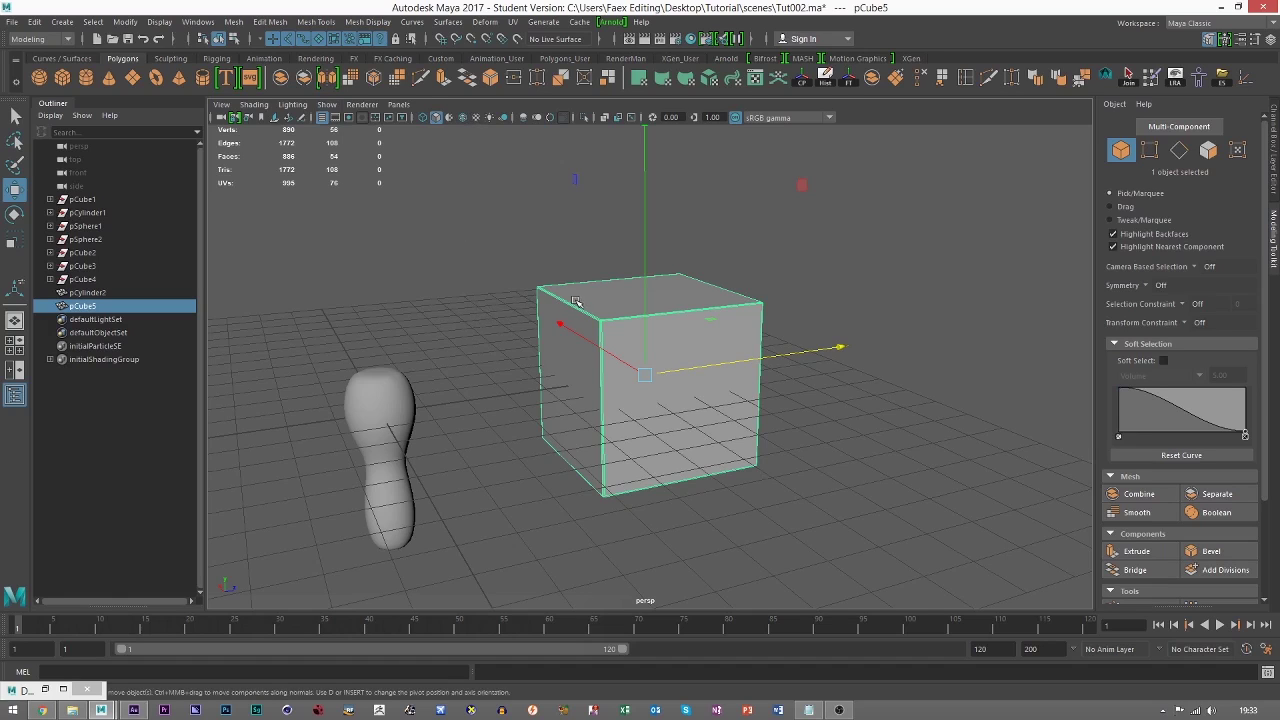
key("Delete")
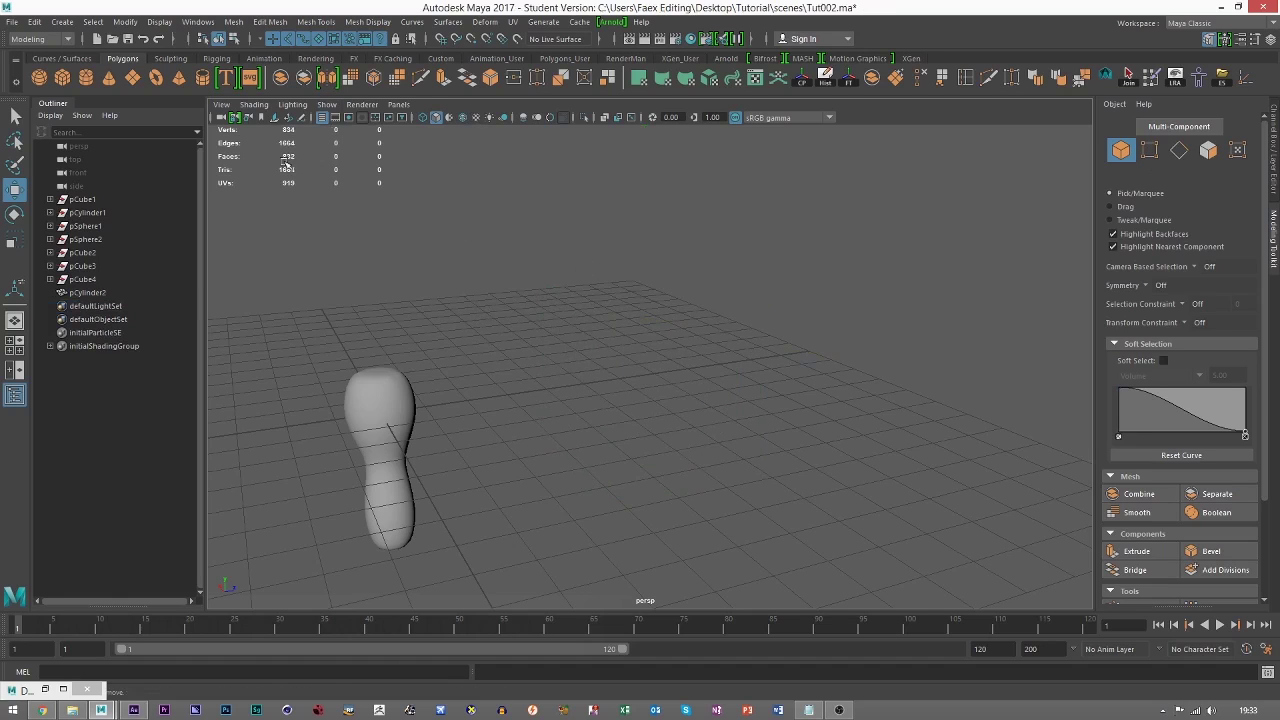
Minimise Maya and open the Ferrari scene file from New folder on the desktop.
left_click(1221, 7)
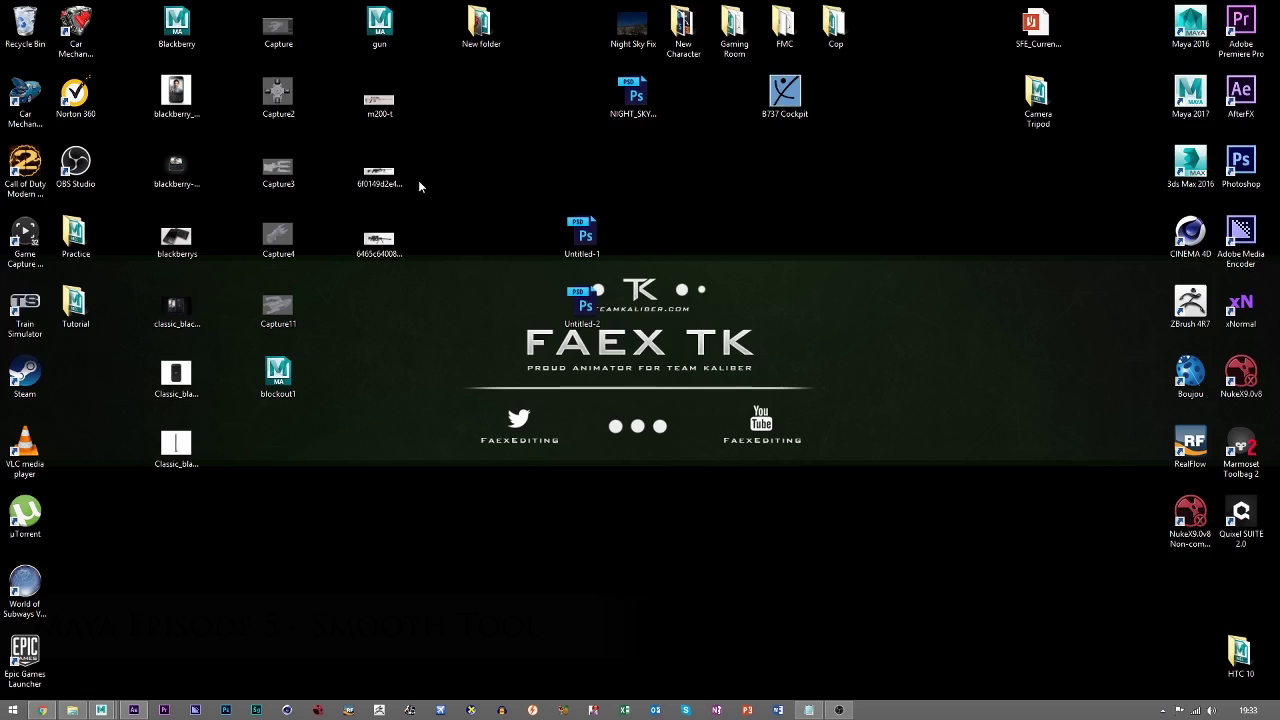
double_click(504, 42)
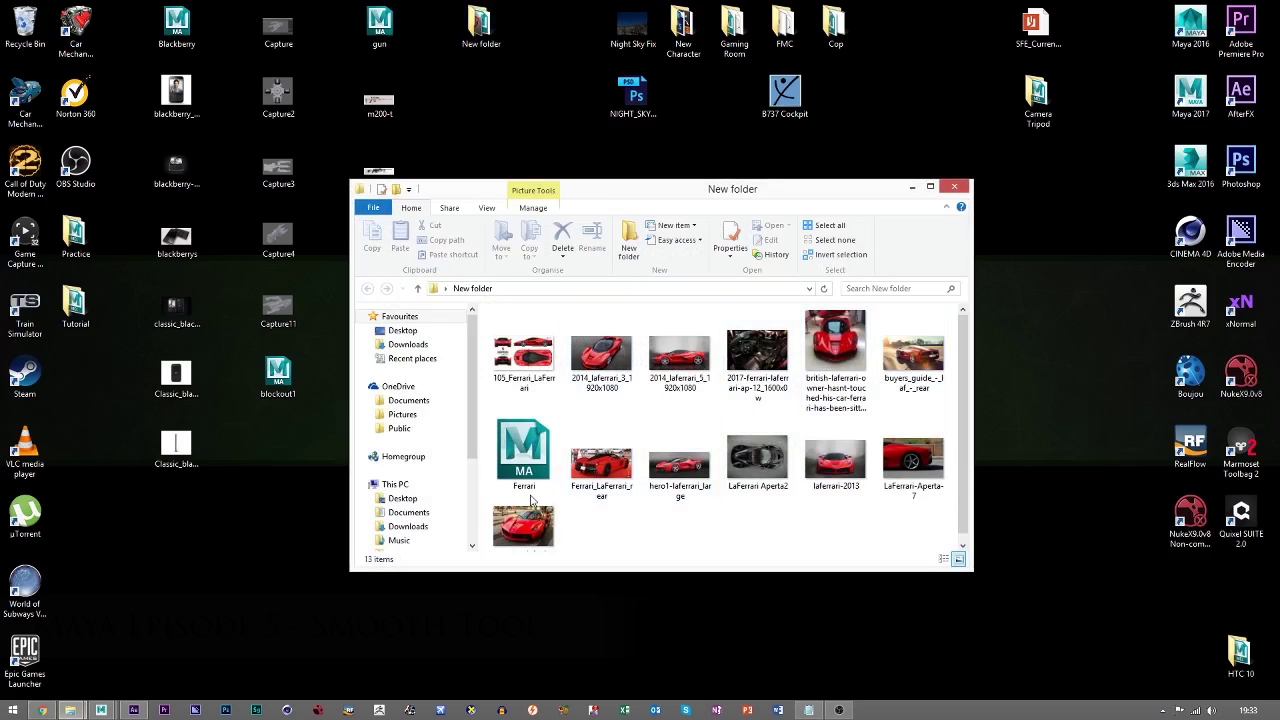
double_click(526, 451)
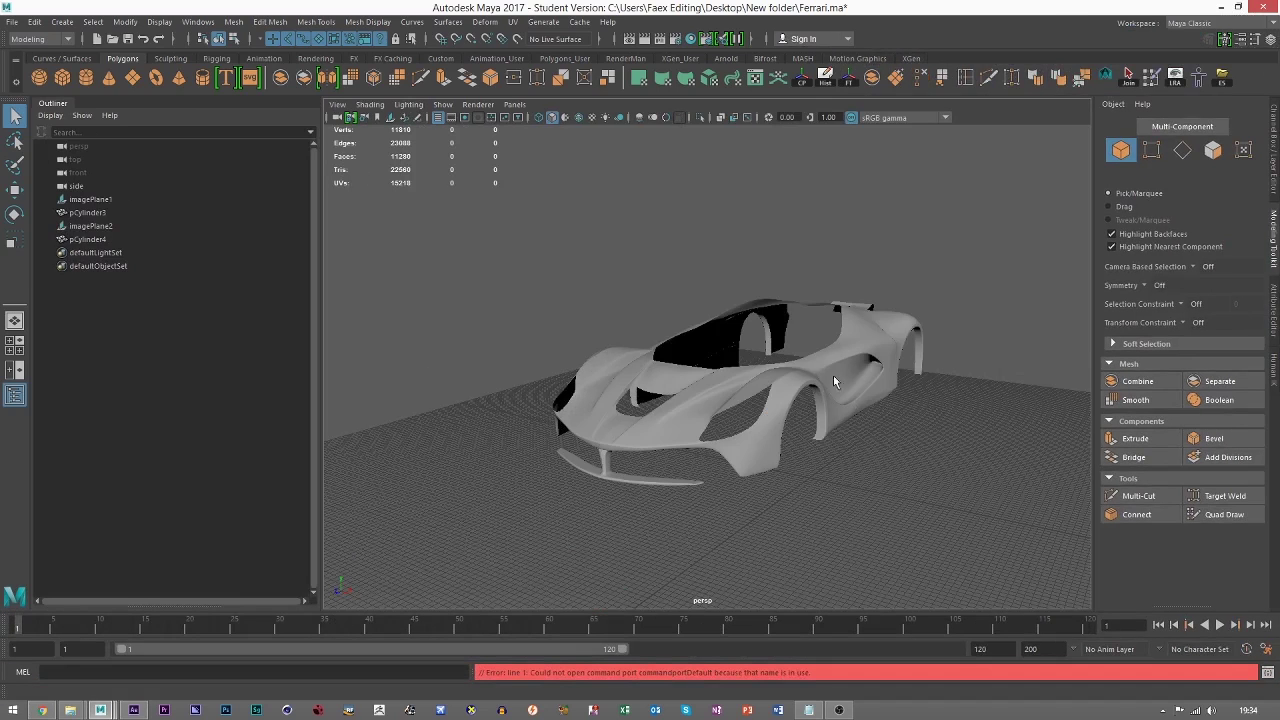
Examine the smoothed Ferrari body from several angles, selecting each half in turn to inspect its wireframe.
scroll(830, 368, "up", 2)
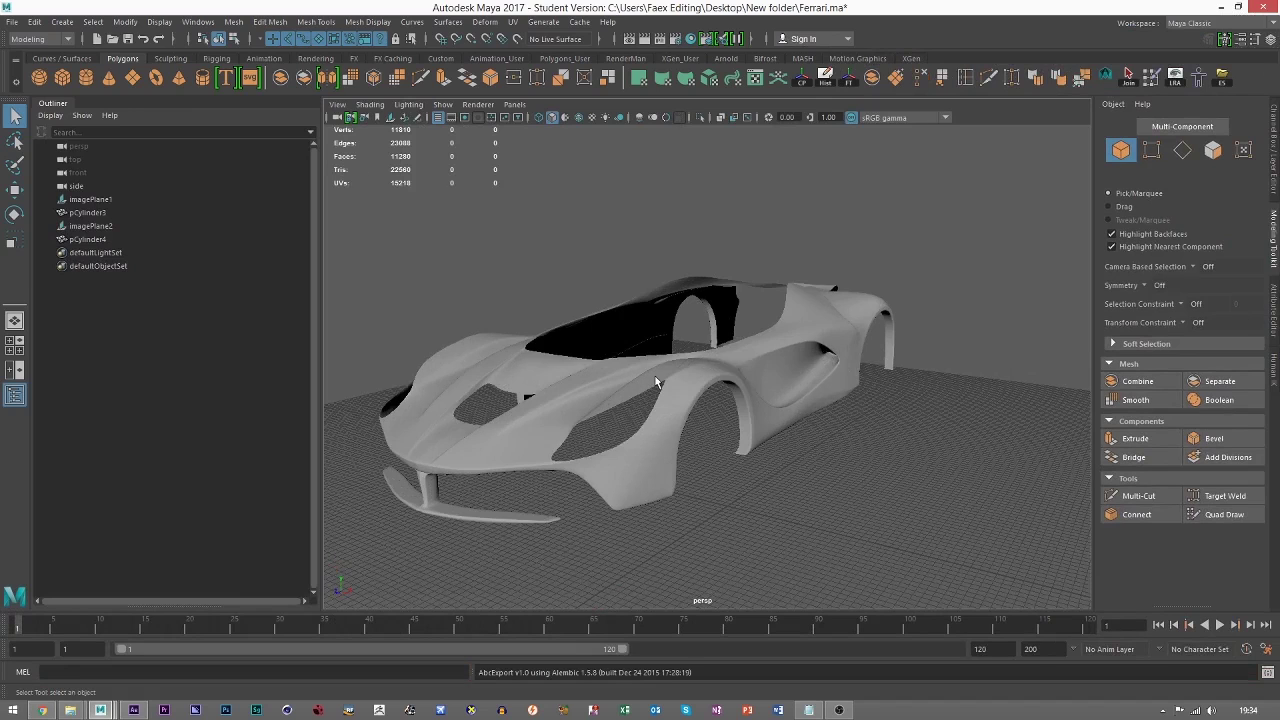
left_click_drag(607, 336, 562, 362, "alt")
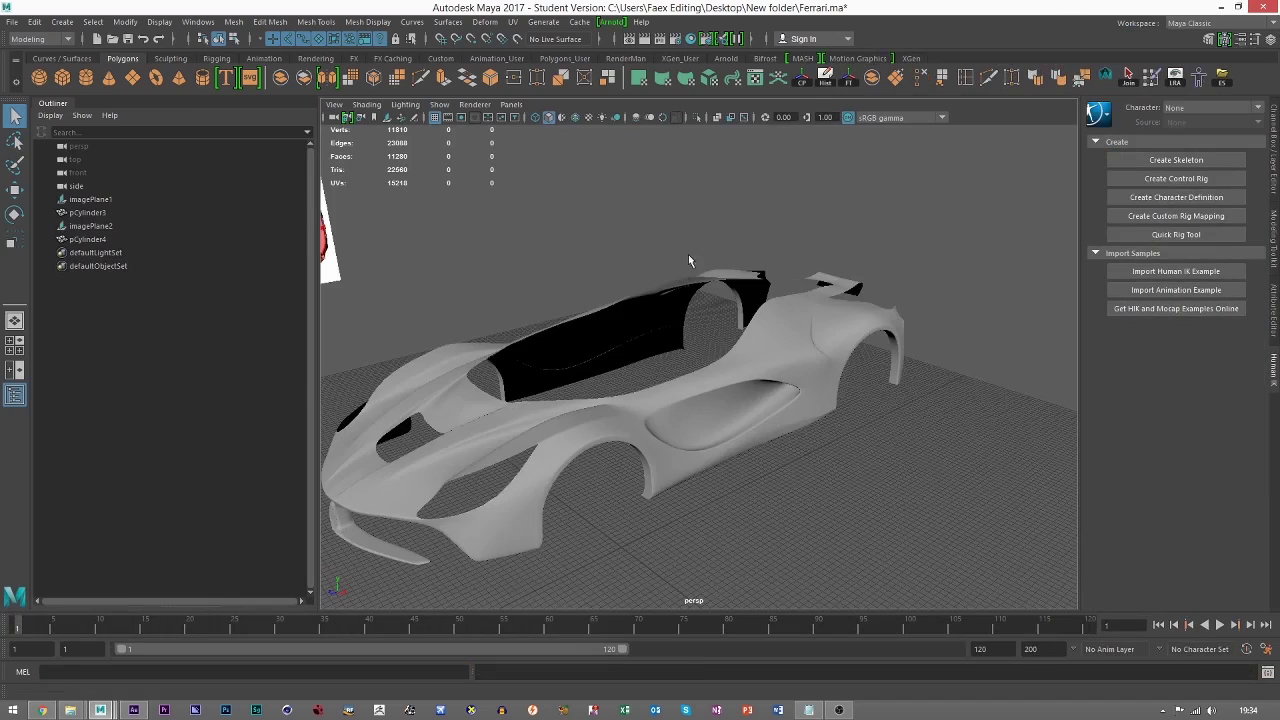
left_click_drag(689, 260, 773, 298, "alt")
left_click_drag(532, 230, 642, 268, "alt")
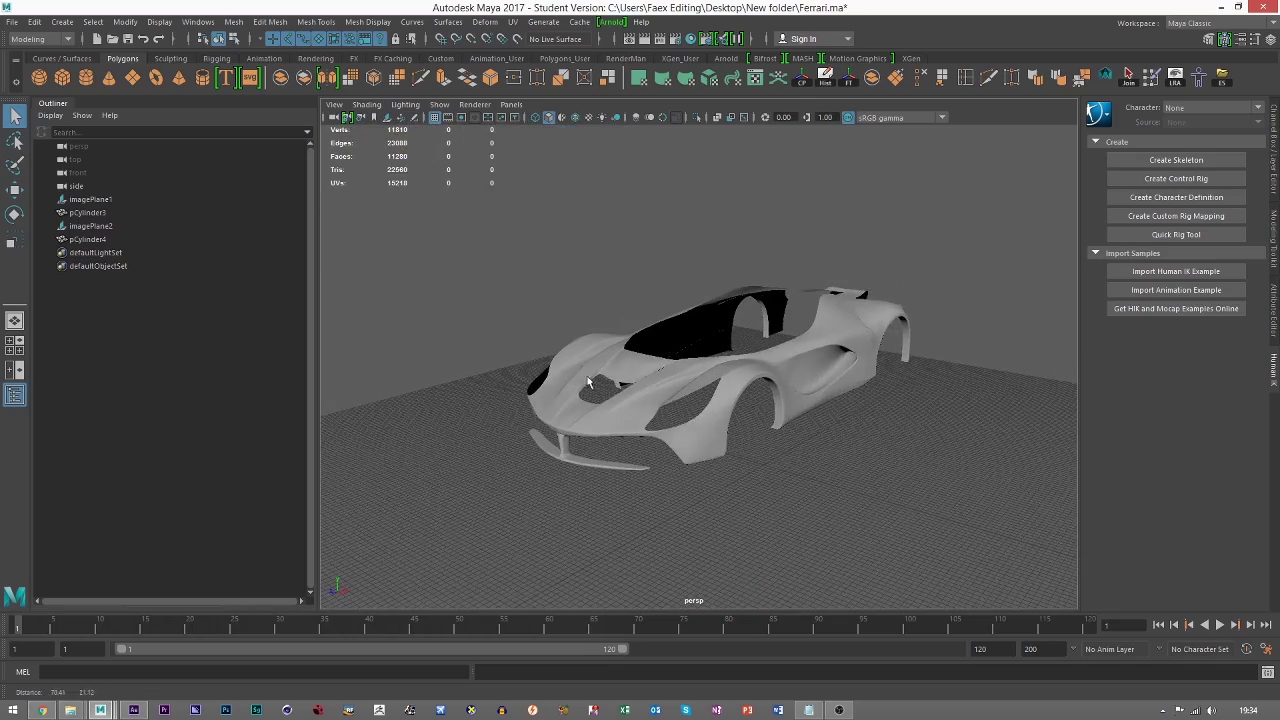
scroll(641, 361, "up", 3)
left_click_drag(649, 358, 660, 398, "alt")
left_click(735, 384)
left_click(660, 398)
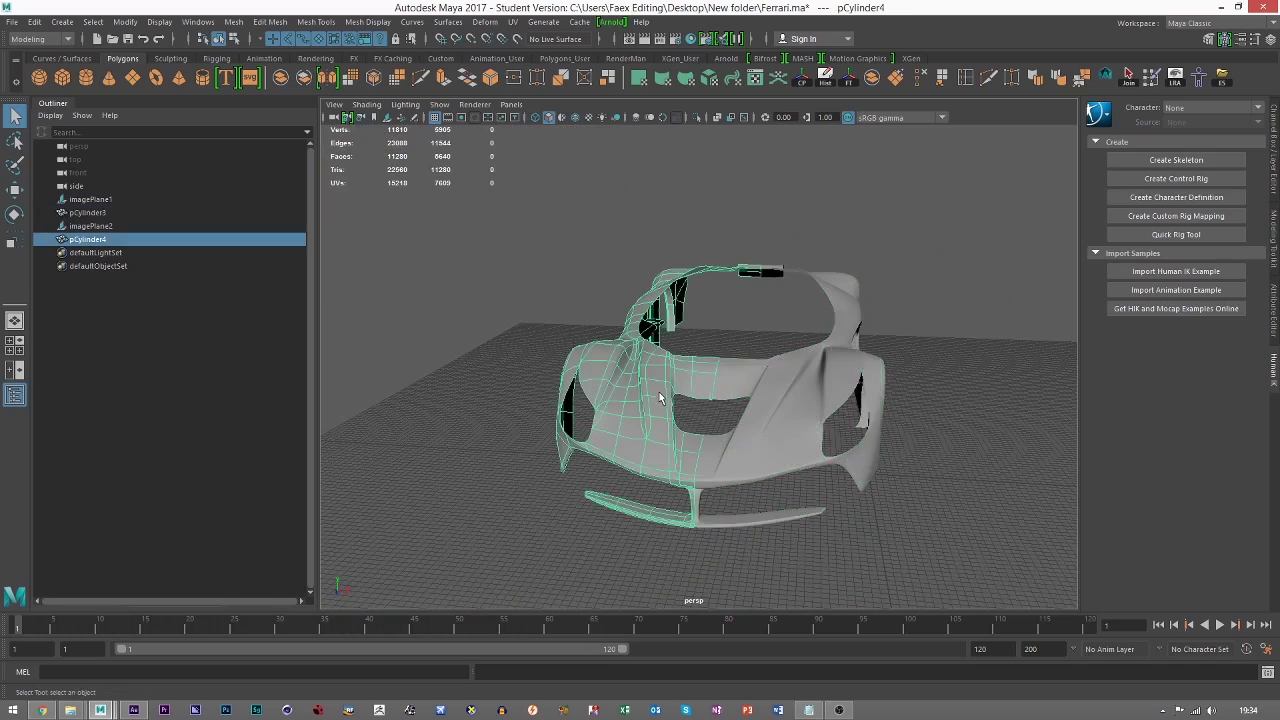
left_click(777, 386)
left_click_drag(842, 376, 763, 392, "alt")
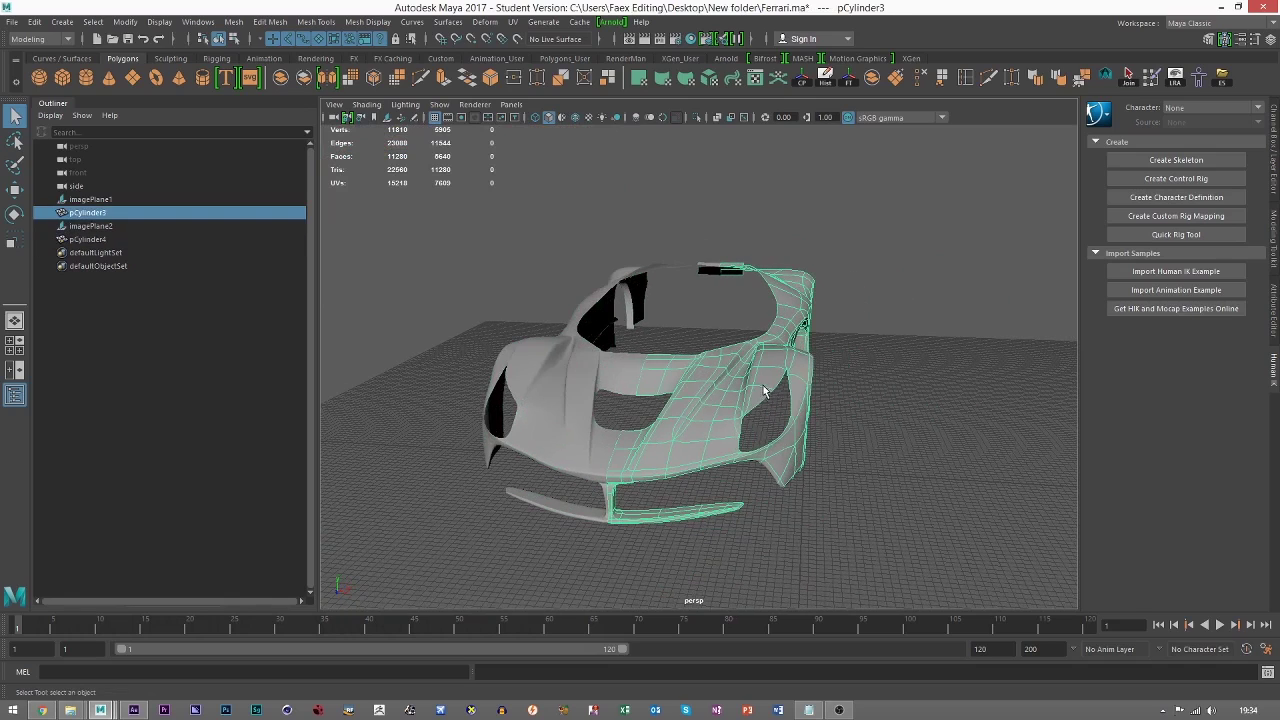
Display both halves of the car body unsmoothed to examine the low-poly mesh and its supporting edges.
left_click(857, 514)
left_click_drag(857, 514, 792, 482, "alt")
left_click(700, 358)
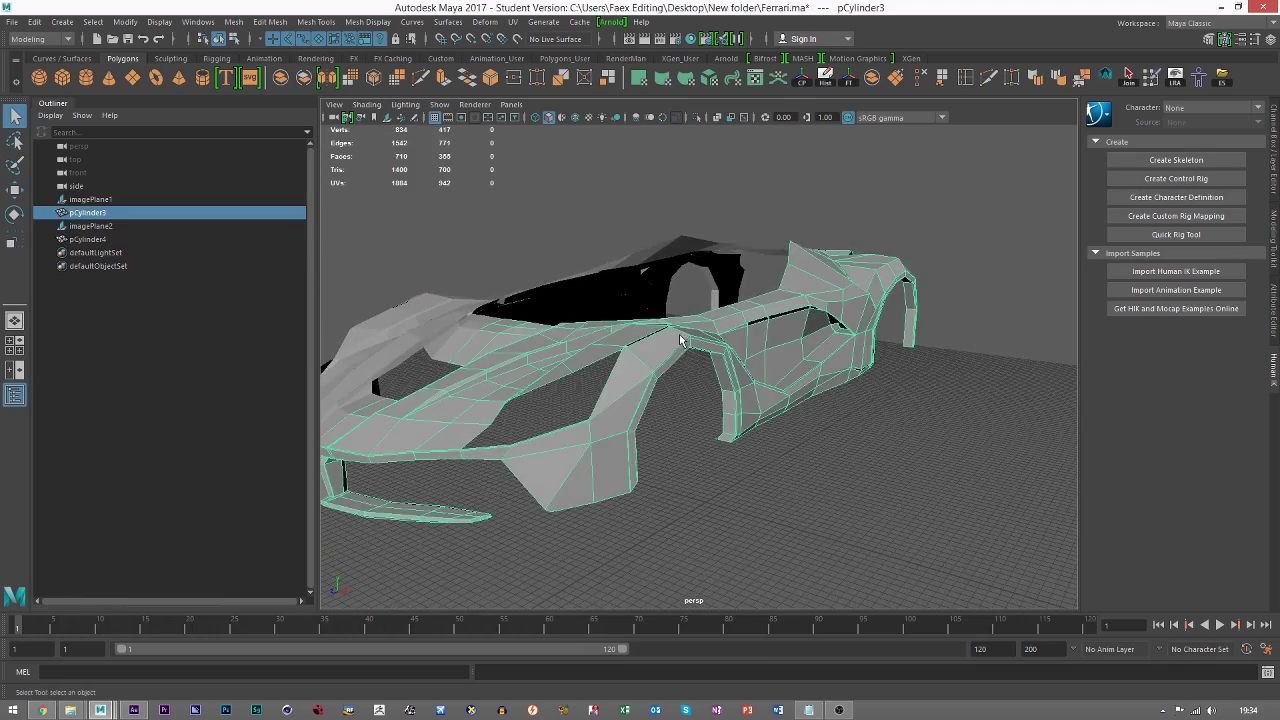
Display the low-poly Ferrari body halves smoothed again and clear the selection.
left_click_drag(683, 343, 597, 377, "alt")
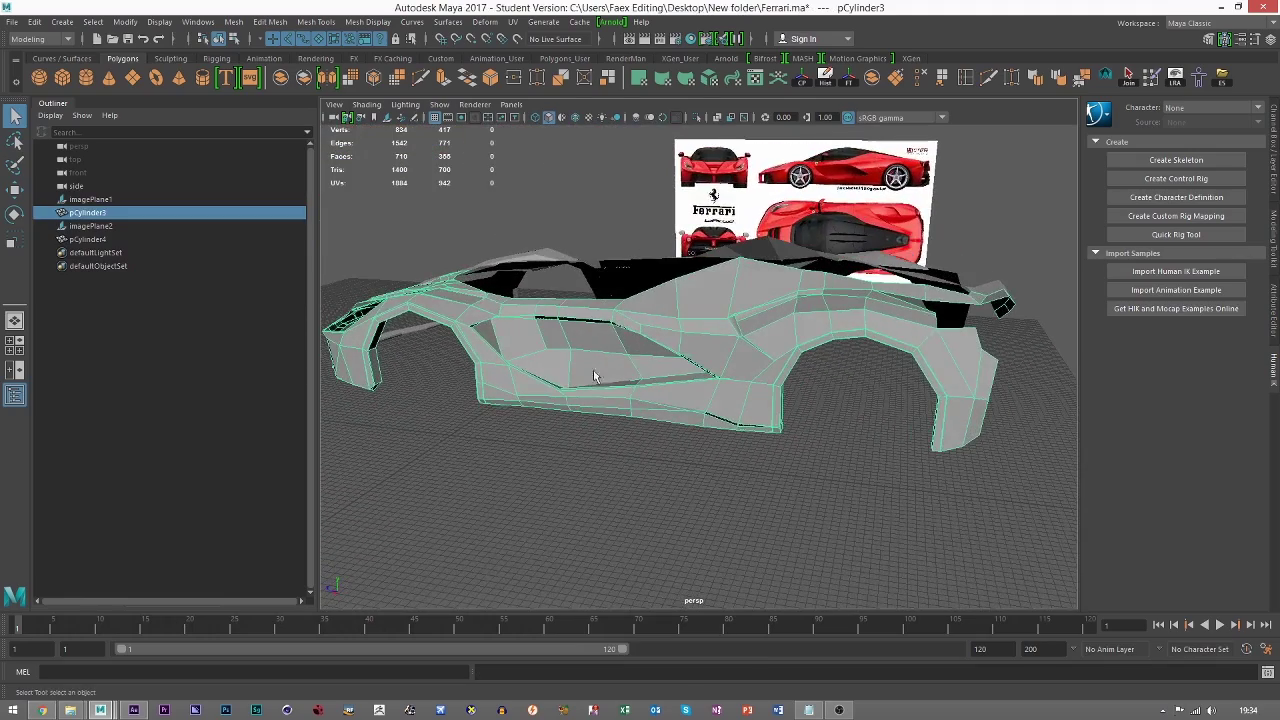
scroll(599, 427, "up", 5)
left_click_drag(600, 427, 652, 415, "alt")
middle_click_drag(749, 295, 646, 301, "alt")
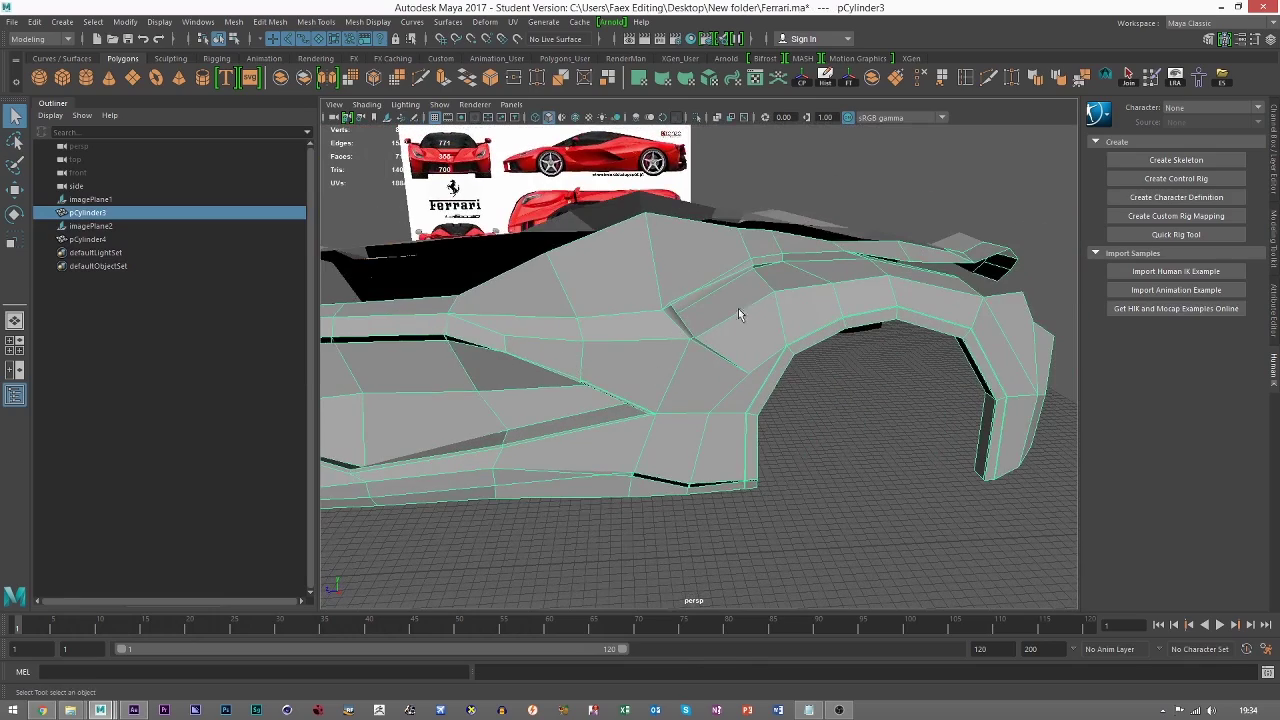
key("3")
left_click(829, 469)
left_click_drag(829, 469, 804, 398, "alt")
scroll(831, 455, "down", 5)
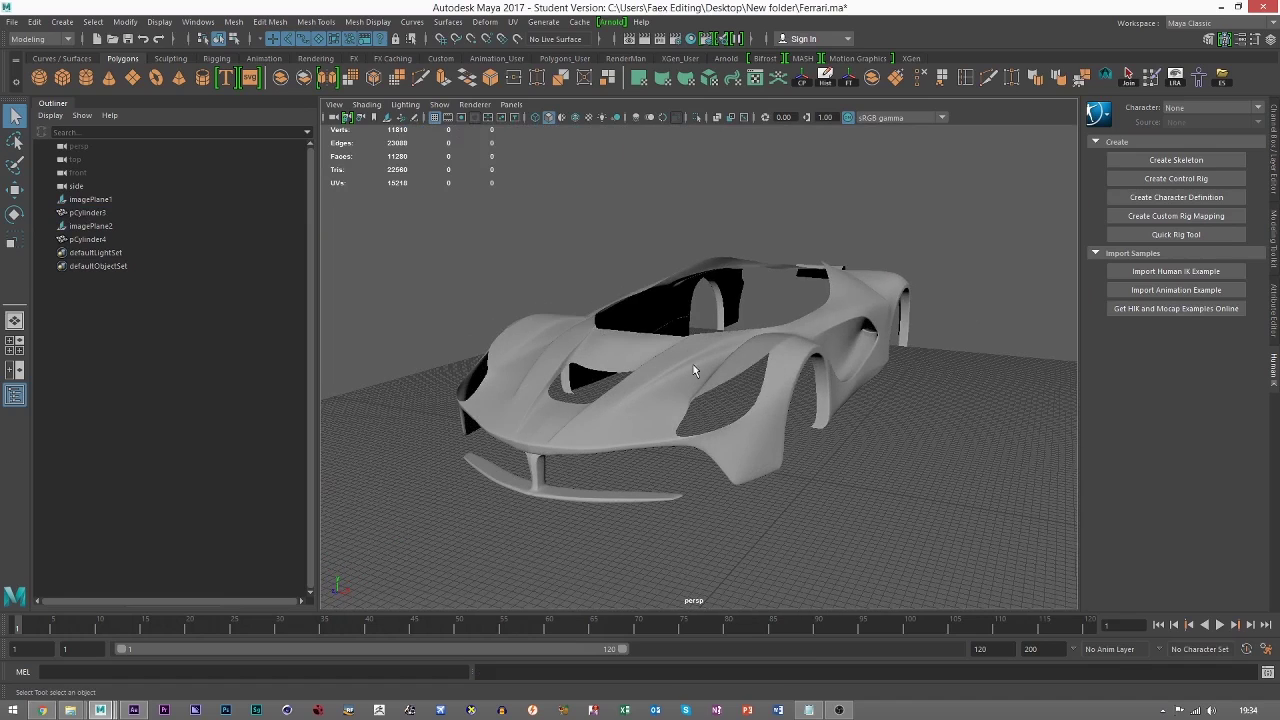
Examine the smoothed Ferrari body from the rear and the side.
left_click_drag(558, 463, 657, 368, "alt")
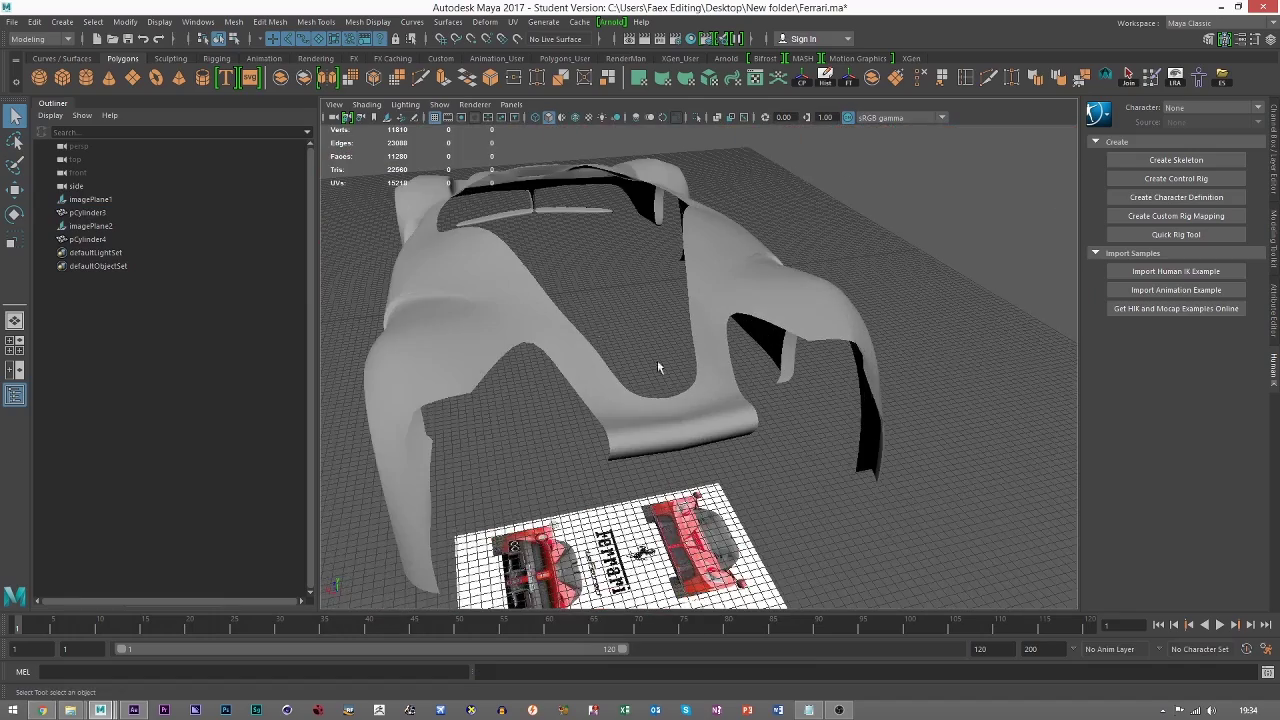
left_click(537, 290)
left_click(763, 475)
left_click_drag(763, 475, 887, 259, "alt")
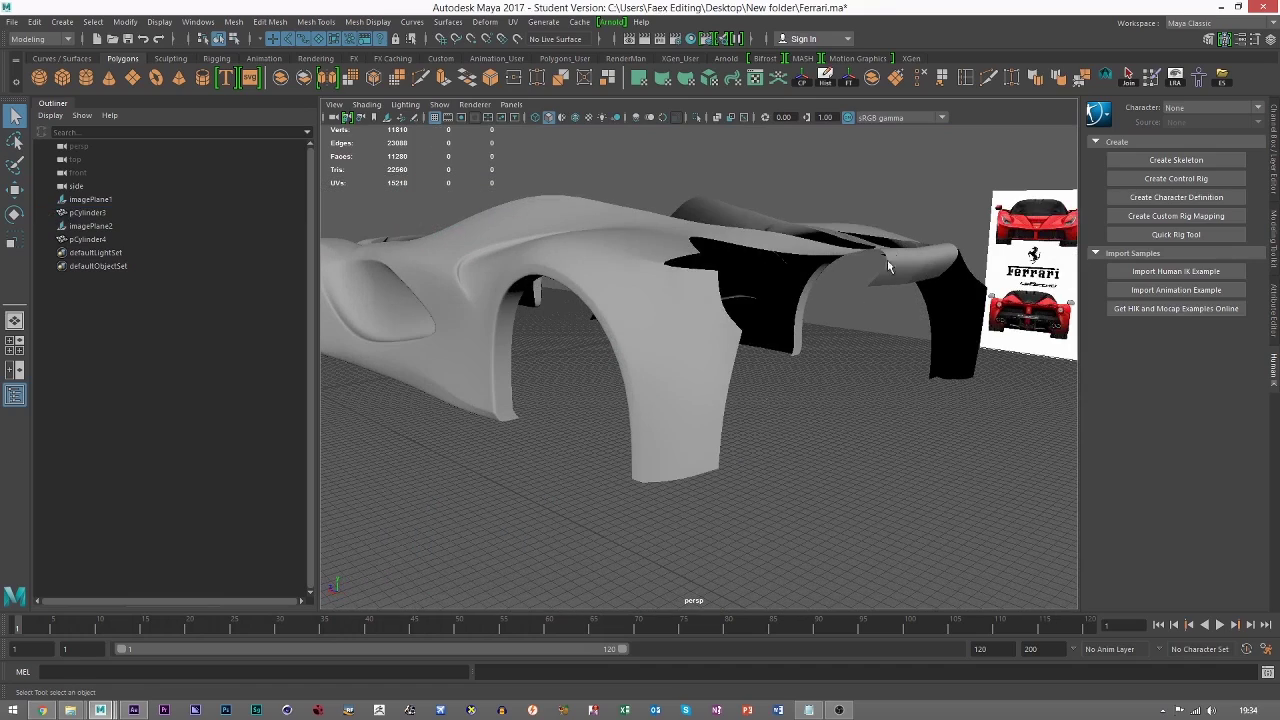
left_click_drag(695, 314, 799, 384, "alt")
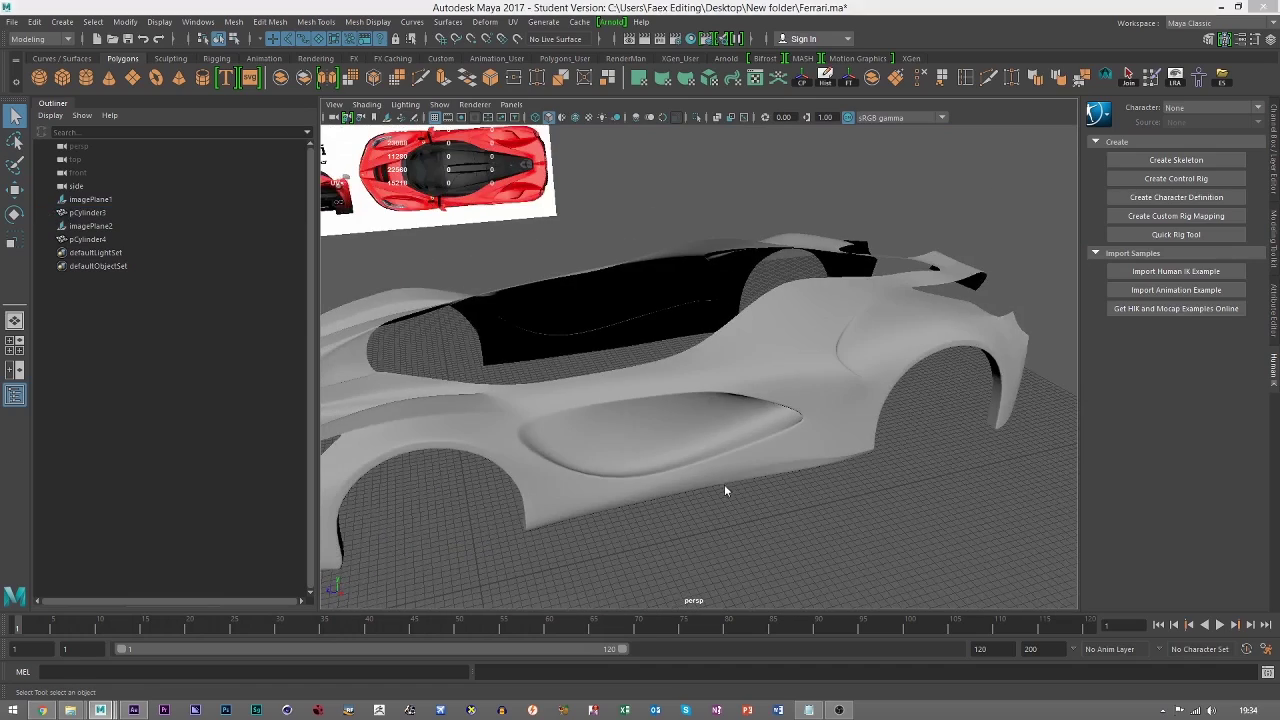
Switch to the side view and select the near body half to compare its wireframe with the Ferrari blueprint.
key("space")
key("space")
scroll(715, 139, "down", 6)
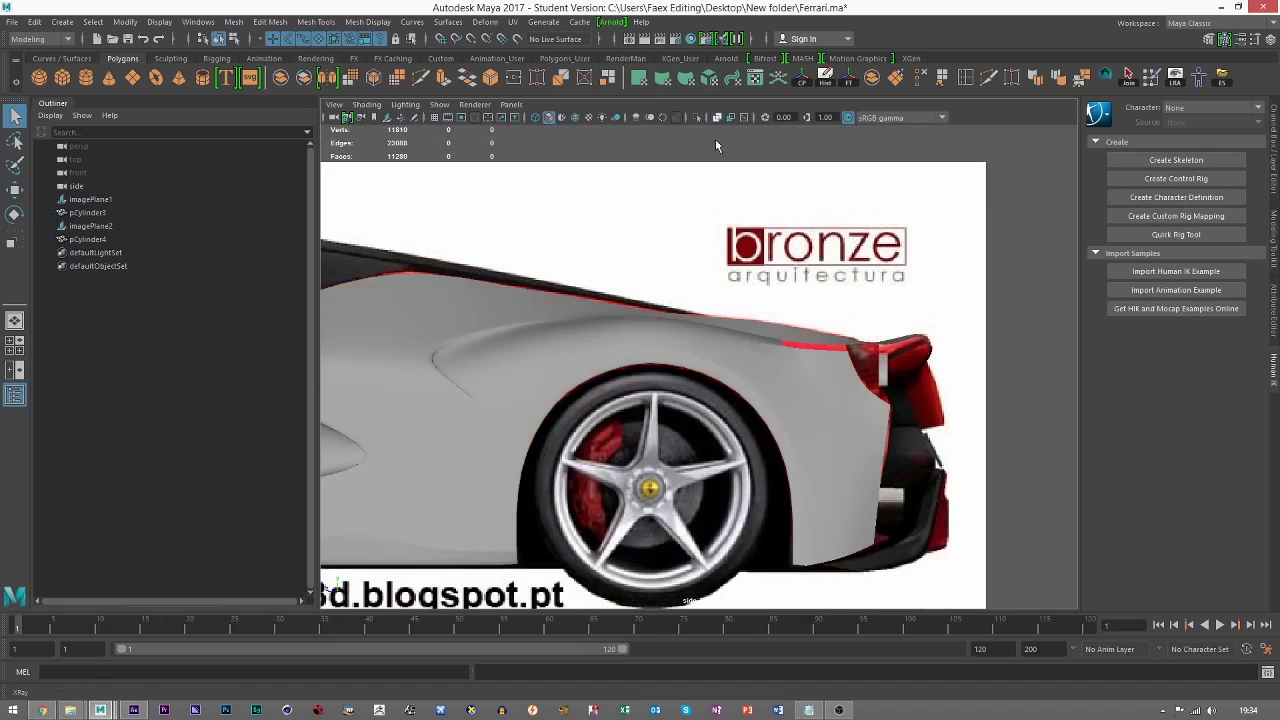
scroll(593, 352, "up", 1)
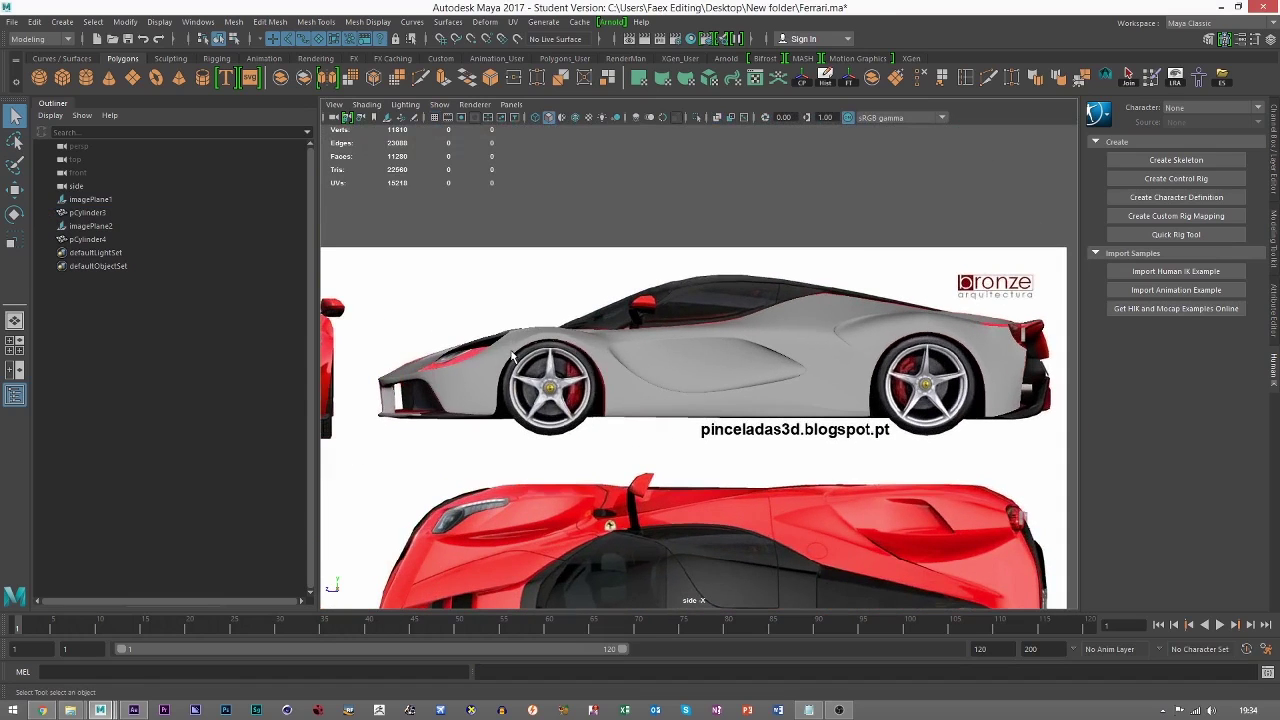
left_click(515, 357)
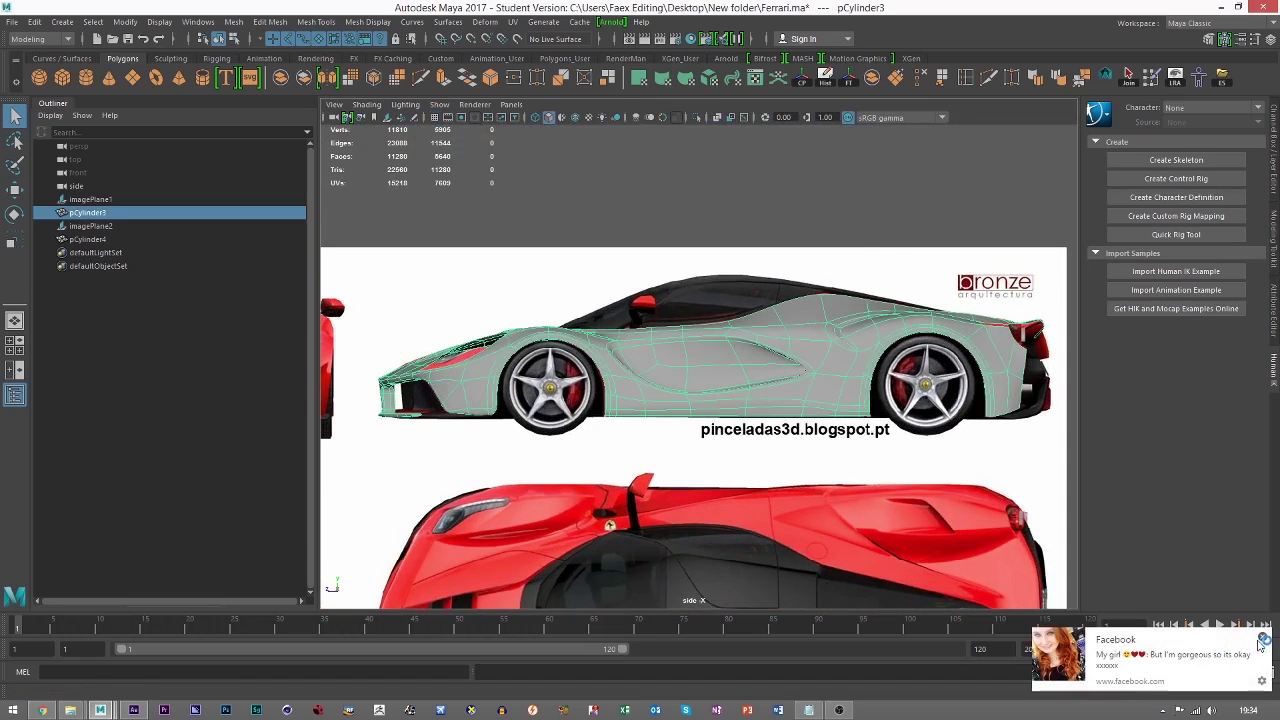
scroll(607, 399, "up", 2)
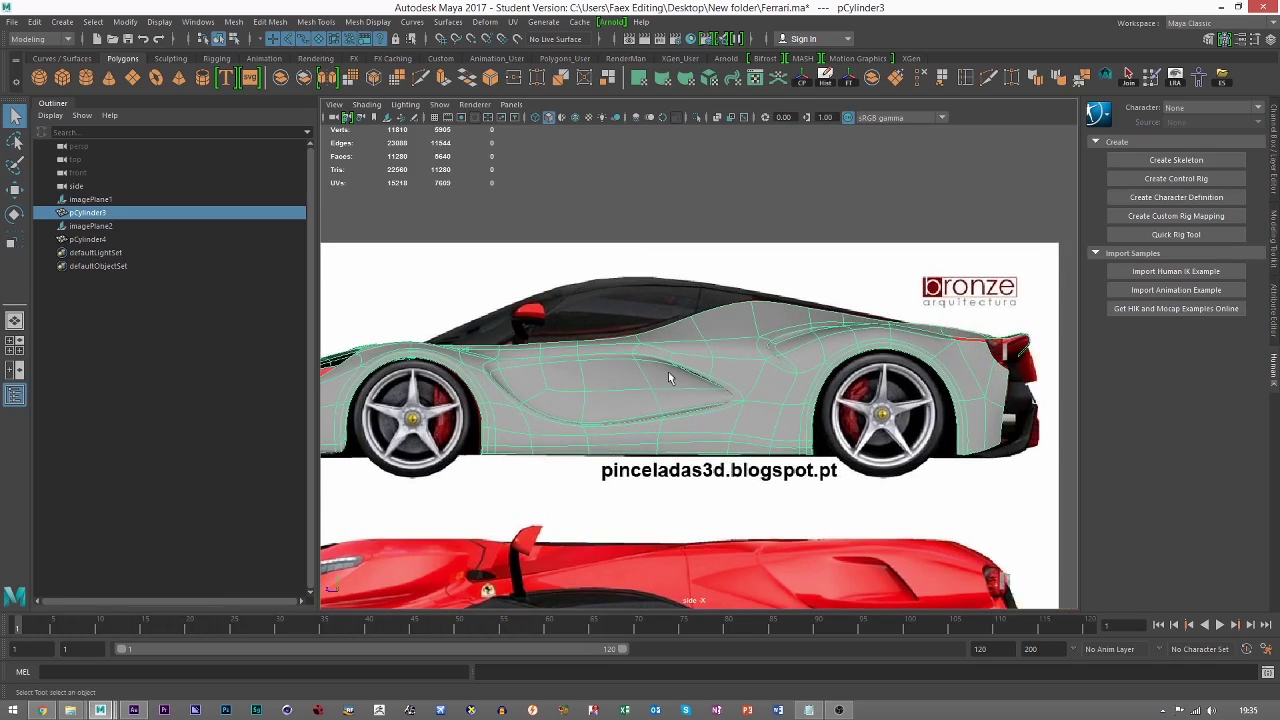
middle_click_drag(722, 372, 639, 368, "alt")
scroll(520, 350, "up", 1)
middle_click_drag(511, 346, 836, 330, "alt")
scroll(690, 325, "down", 3)
Switch to the top view and compare the selected body half with the blueprint's top-down drawing.
key("space")
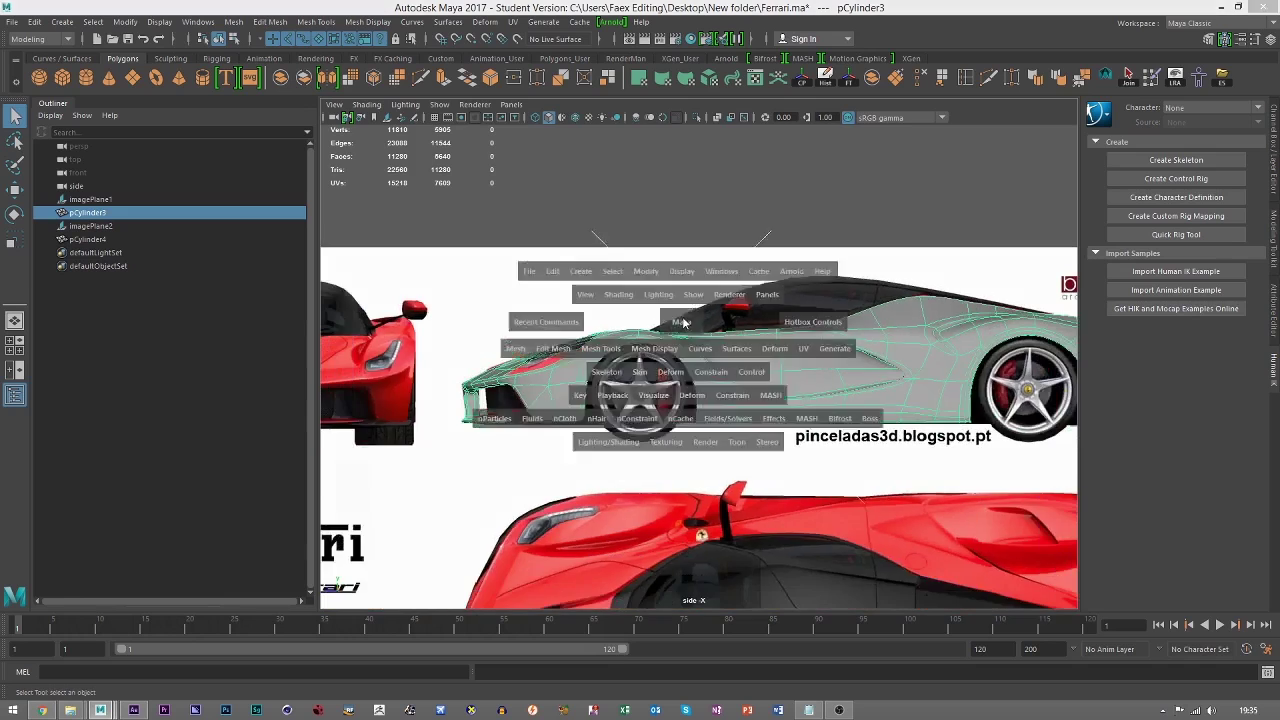
key("space")
scroll(777, 380, "down", 2)
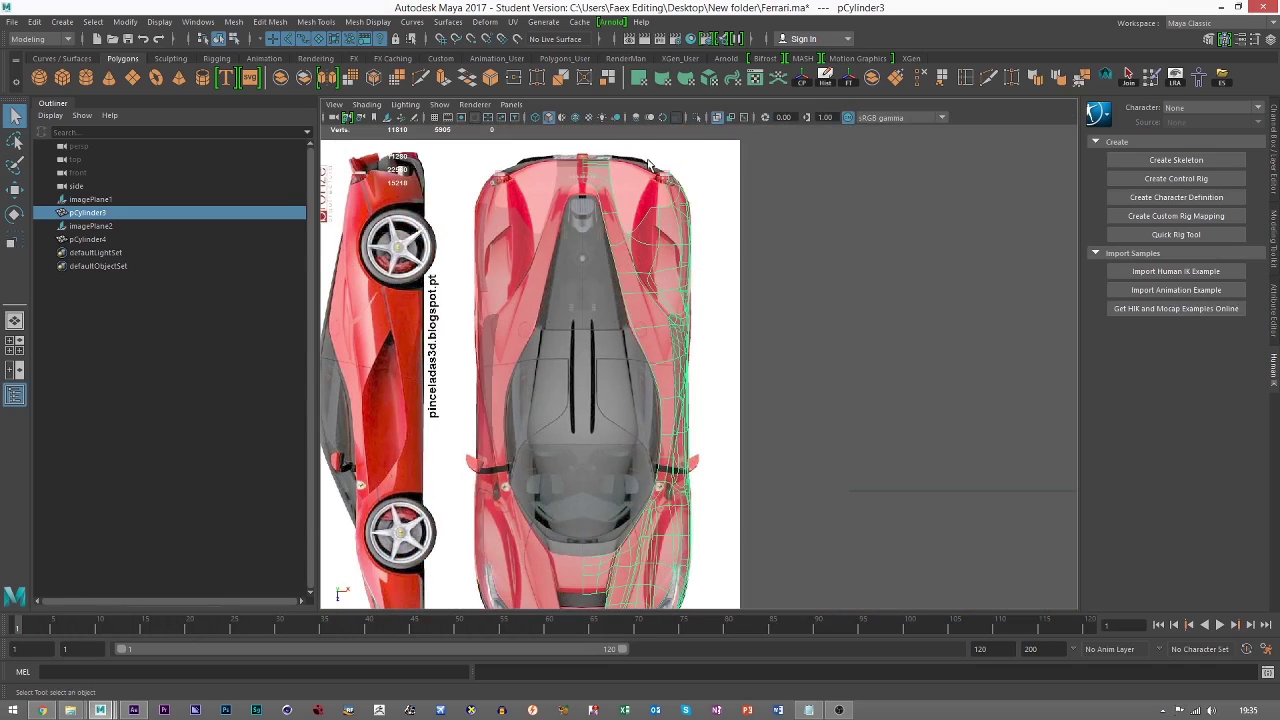
middle_click_drag(708, 458, 702, 304, "alt")
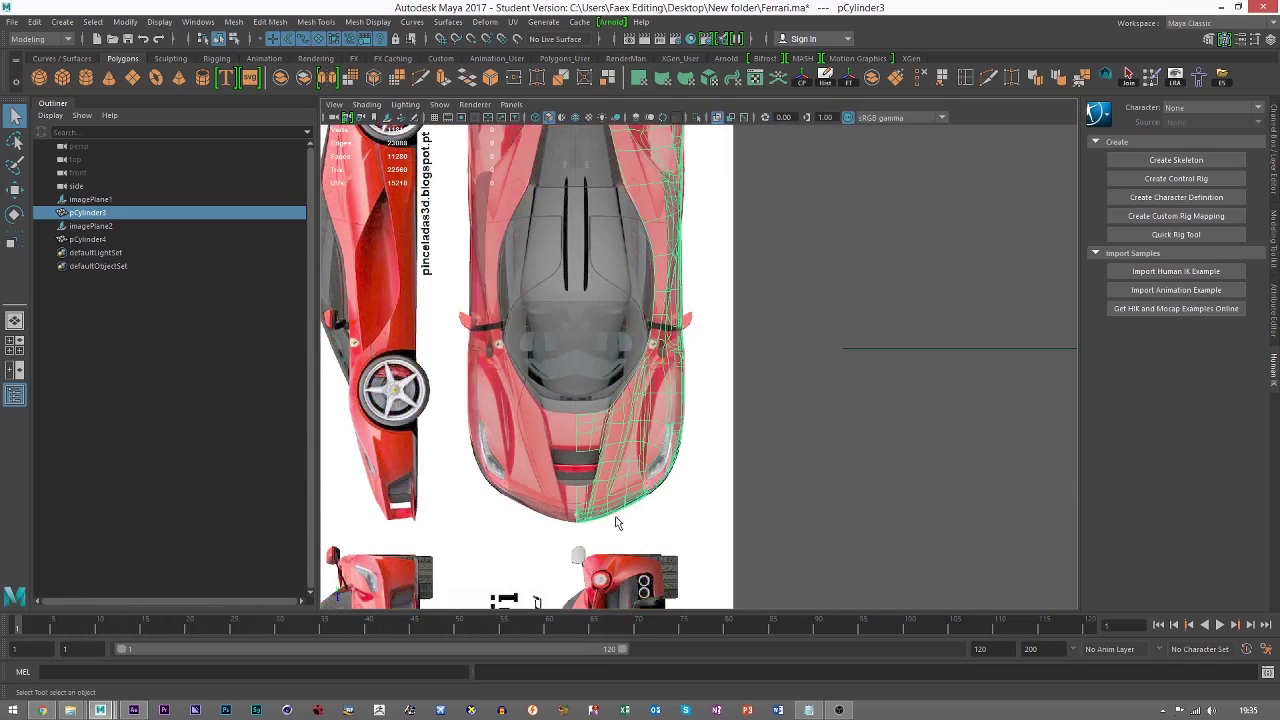
left_click(786, 469)
Return to the perspective view, clear the selection and view the smoothed car body from the front.
key("space")
key("space")
left_click(771, 390)
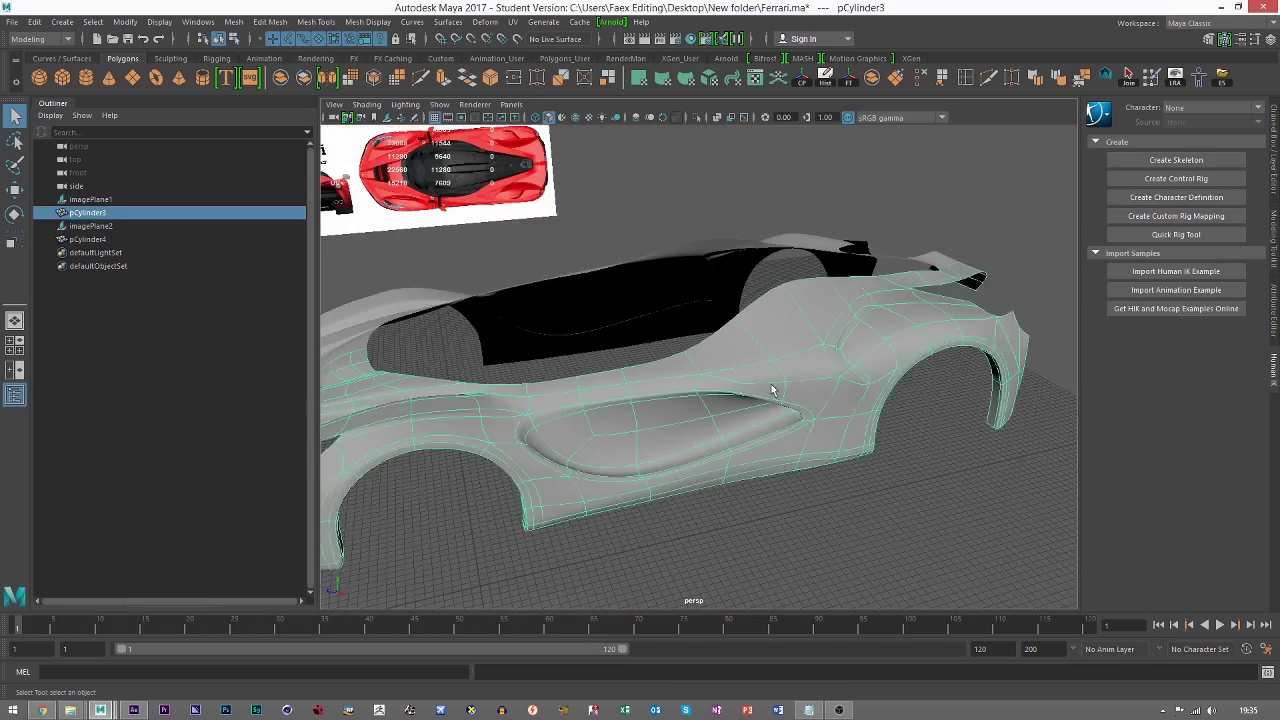
scroll(771, 390, "down", 5)
left_click_drag(771, 390, 751, 420, "alt")
left_click(769, 526)
left_click_drag(769, 526, 745, 422, "alt")
scroll(745, 422, "up", 2)
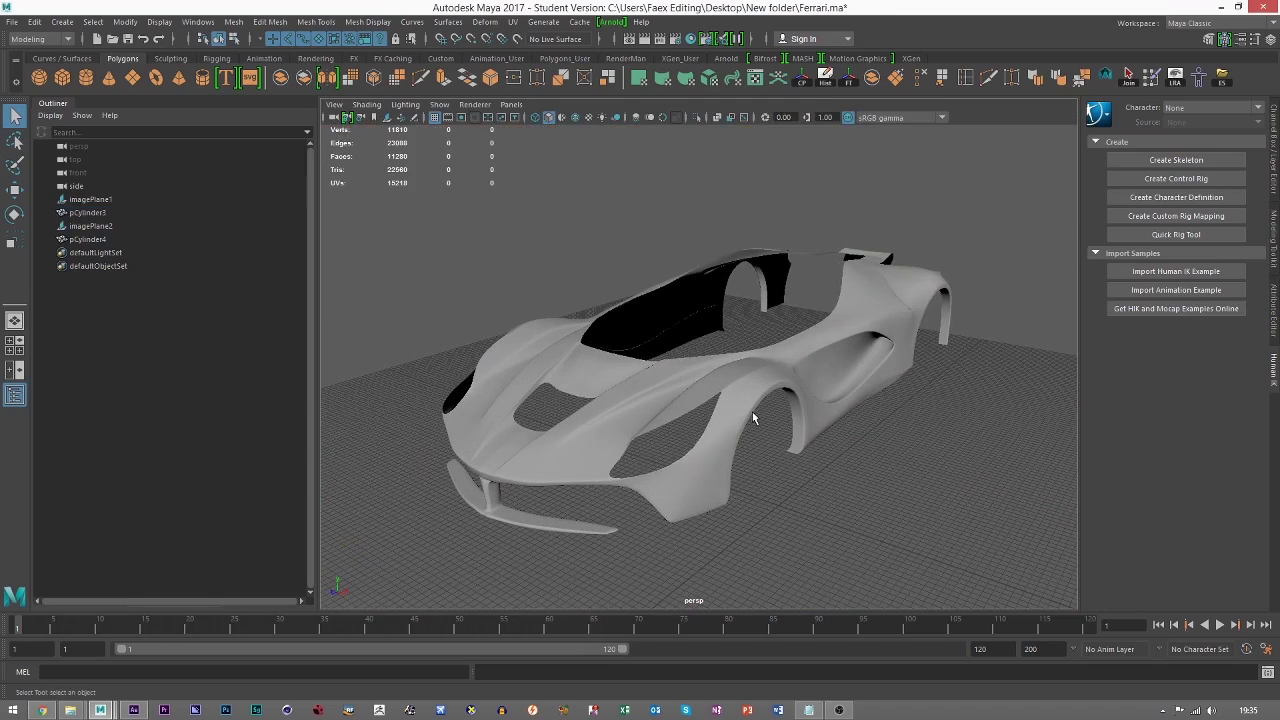
Select the body and display it unsmoothed to inspect the edges along the bonnet's creases.
left_click(681, 387)
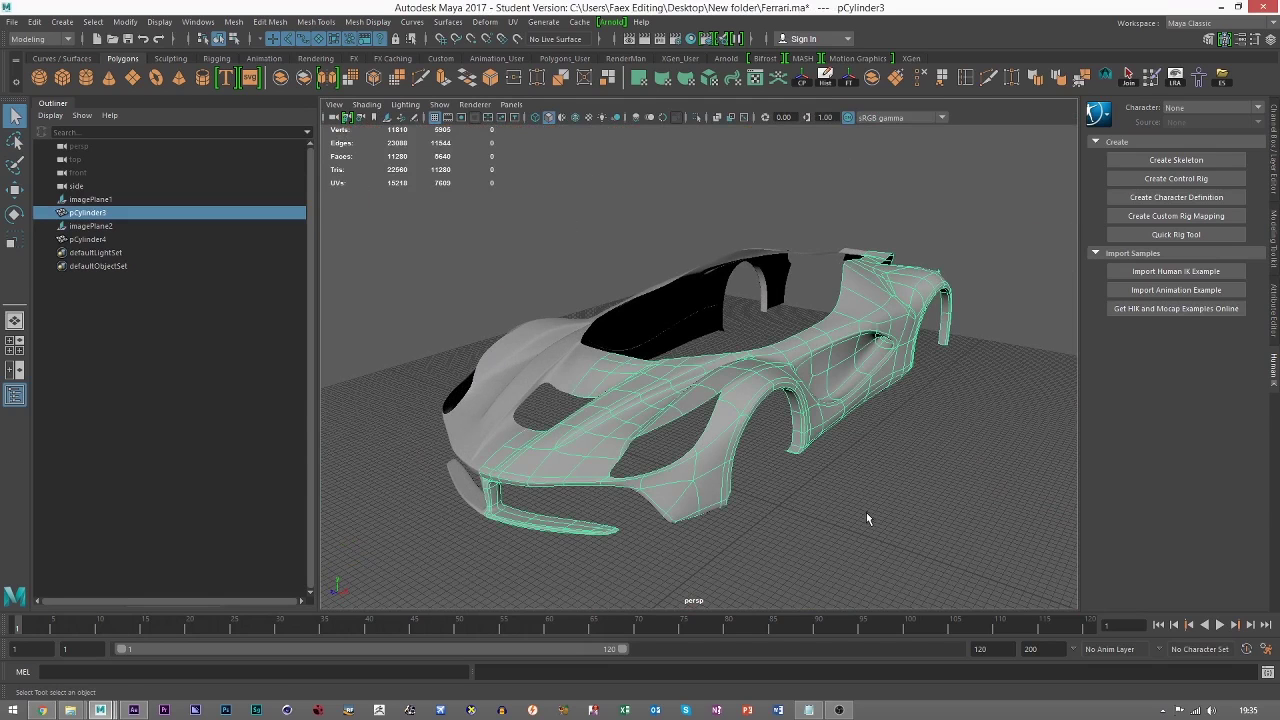
left_click(866, 512)
scroll(720, 490, "up", 4)
left_click_drag(691, 486, 654, 469, "alt")
left_click(737, 407)
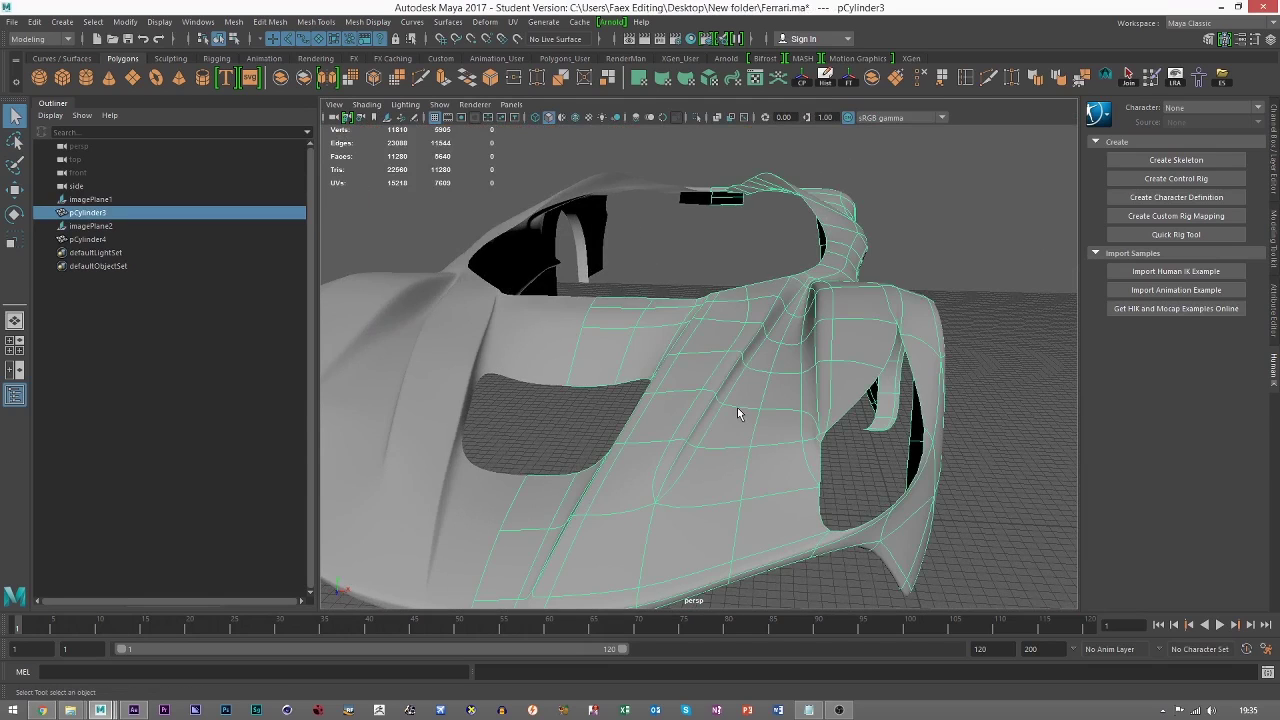
key("1")
scroll(822, 366, "up", 3)
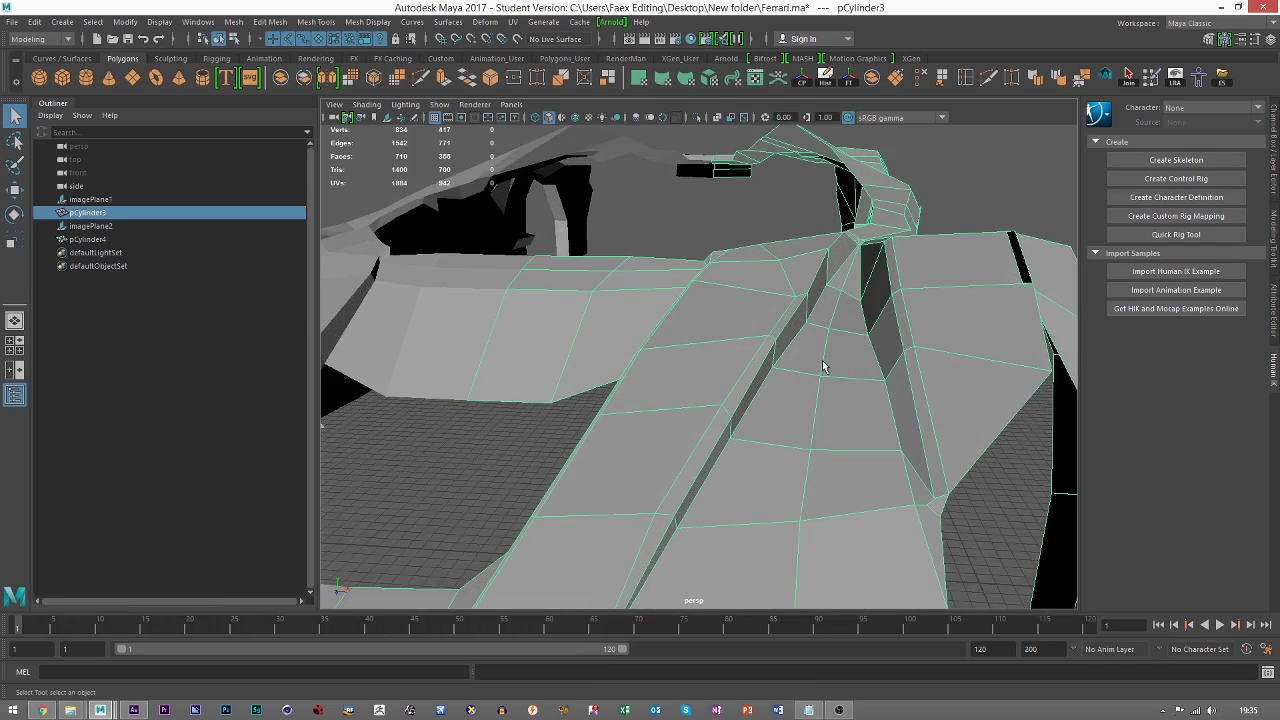
left_click_drag(823, 361, 758, 357, "alt")
left_click_drag(806, 453, 841, 422, "alt")
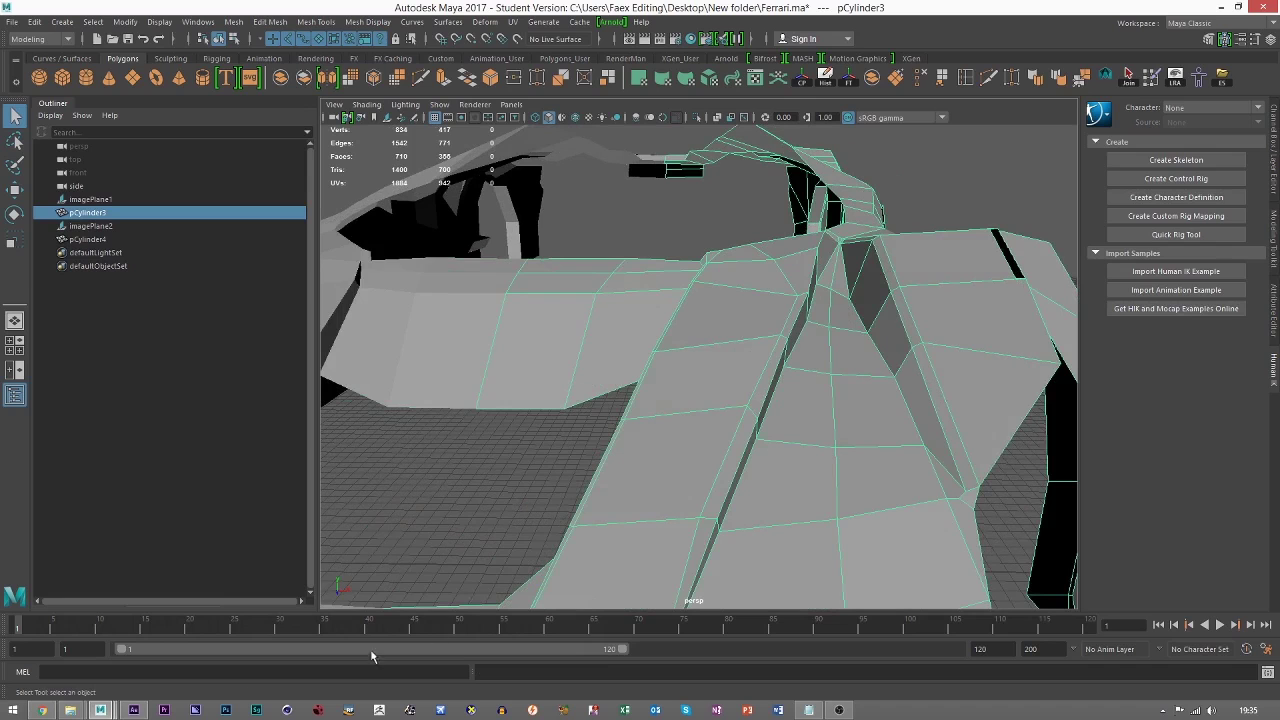
Switch to the Tut002 scene and close the leftover Difference Operation Options window.
mouse_move(100, 710)
left_click(231, 640)
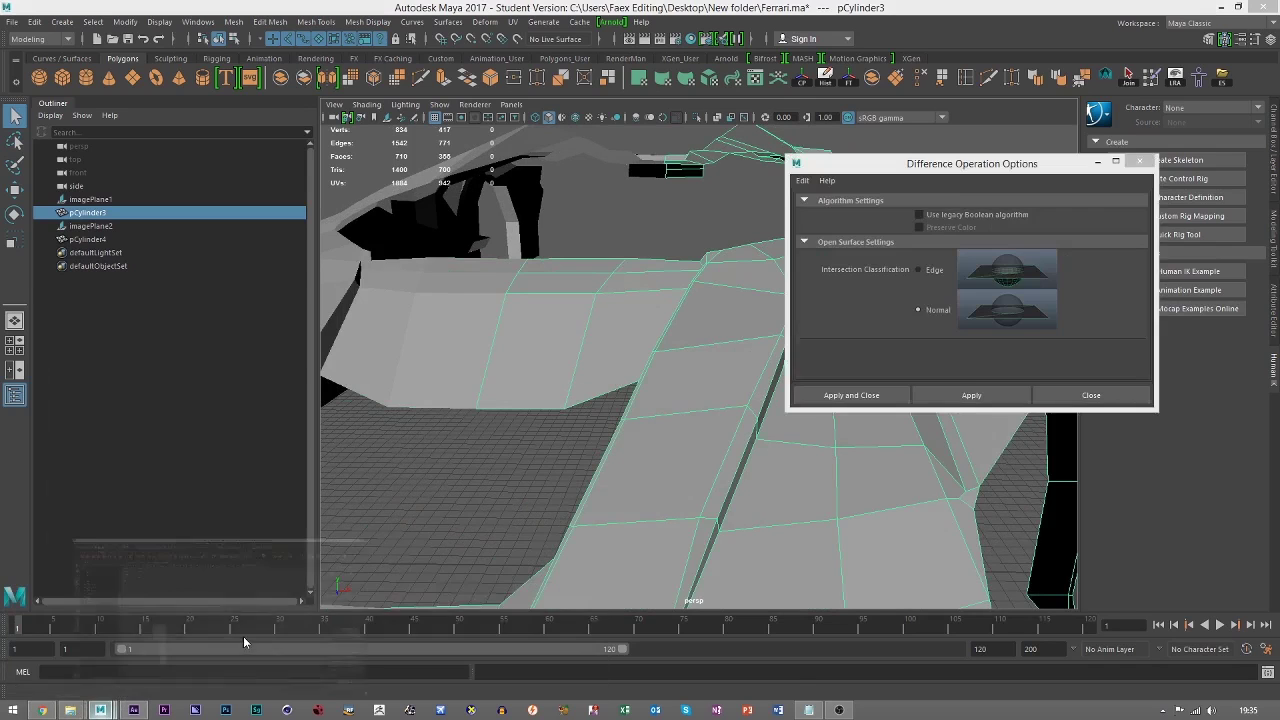
left_click(1141, 160)
left_click(387, 406)
middle_click_drag(474, 429, 569, 417, "alt")
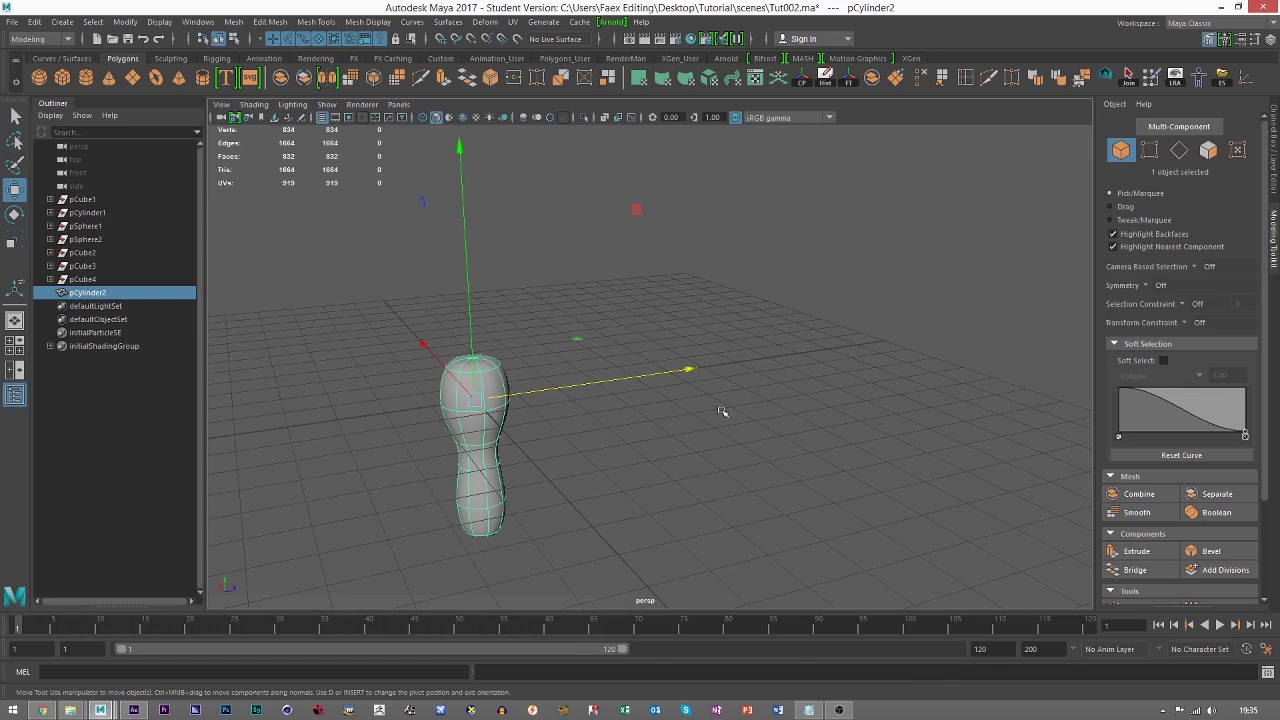
Toggle the cylinder between smoothed and unsmoothed display, ending on the unsmoothed mesh at its top rim.
key("1")
middle_click_drag(515, 364, 680, 357, "alt")
right_click_drag(680, 357, 791, 314, "alt")
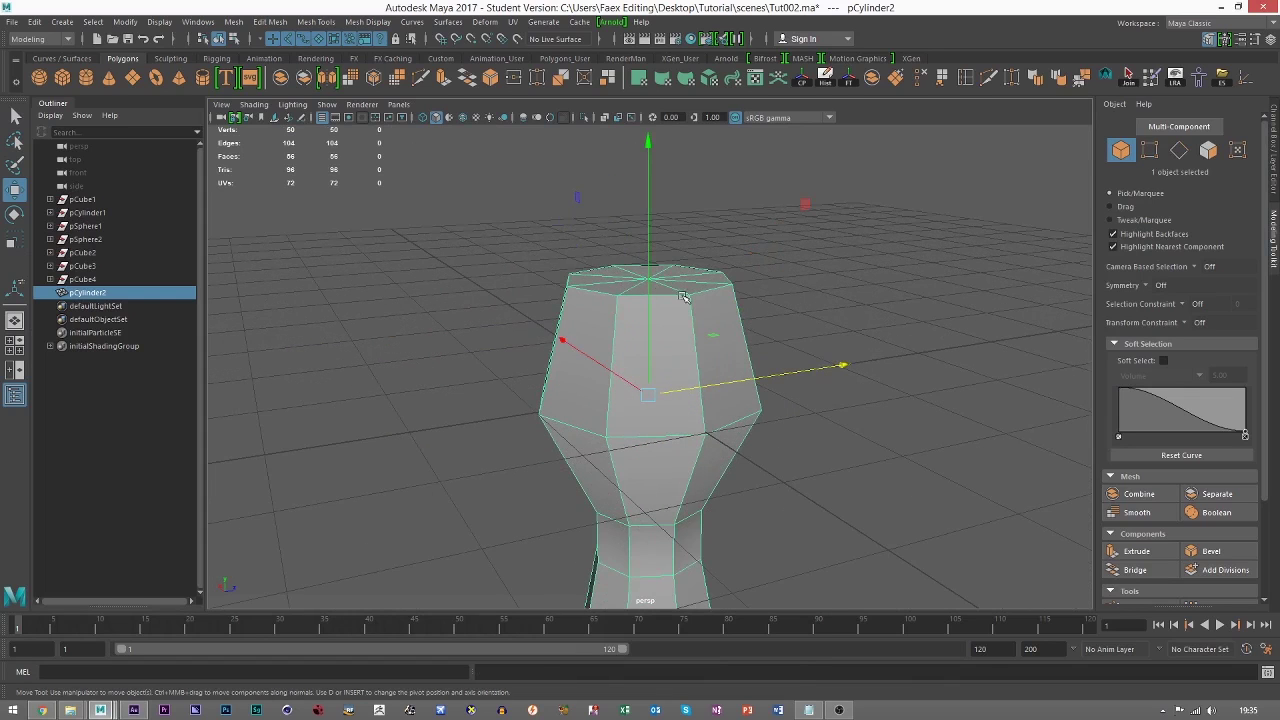
key("3")
key("1")
scroll(648, 277, "up", 5)
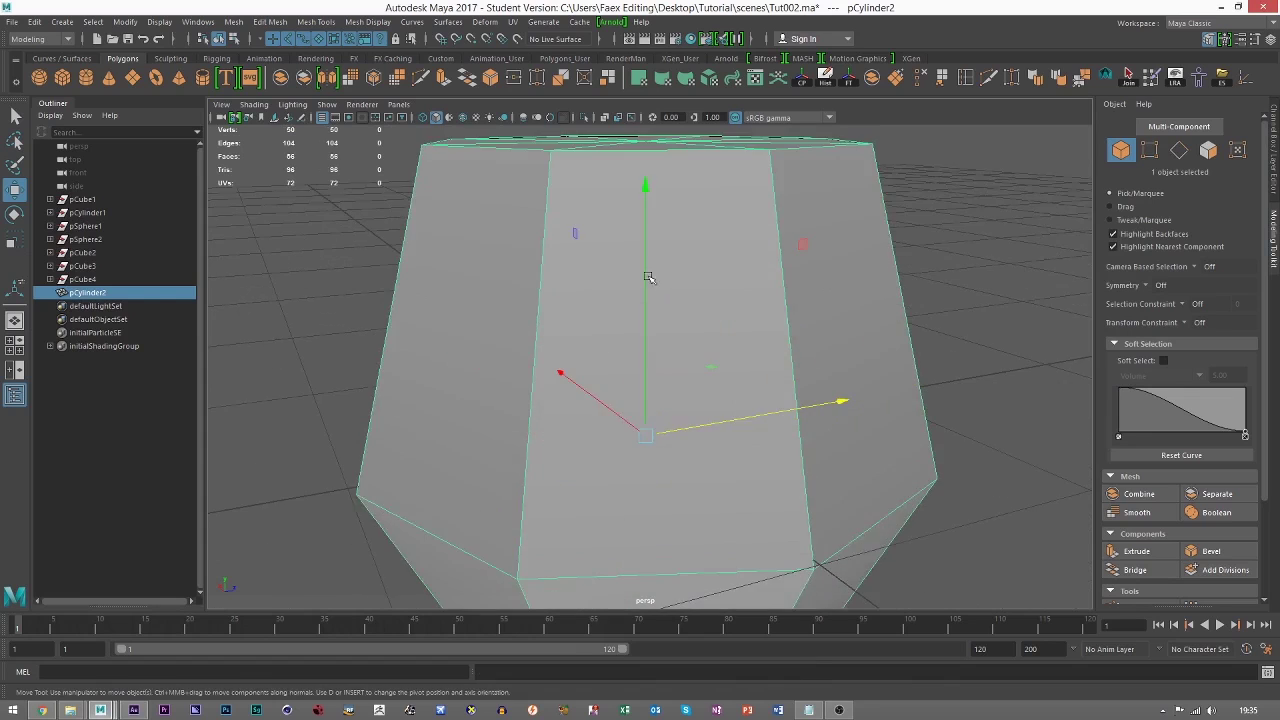
middle_click_drag(648, 277, 660, 373, "alt")
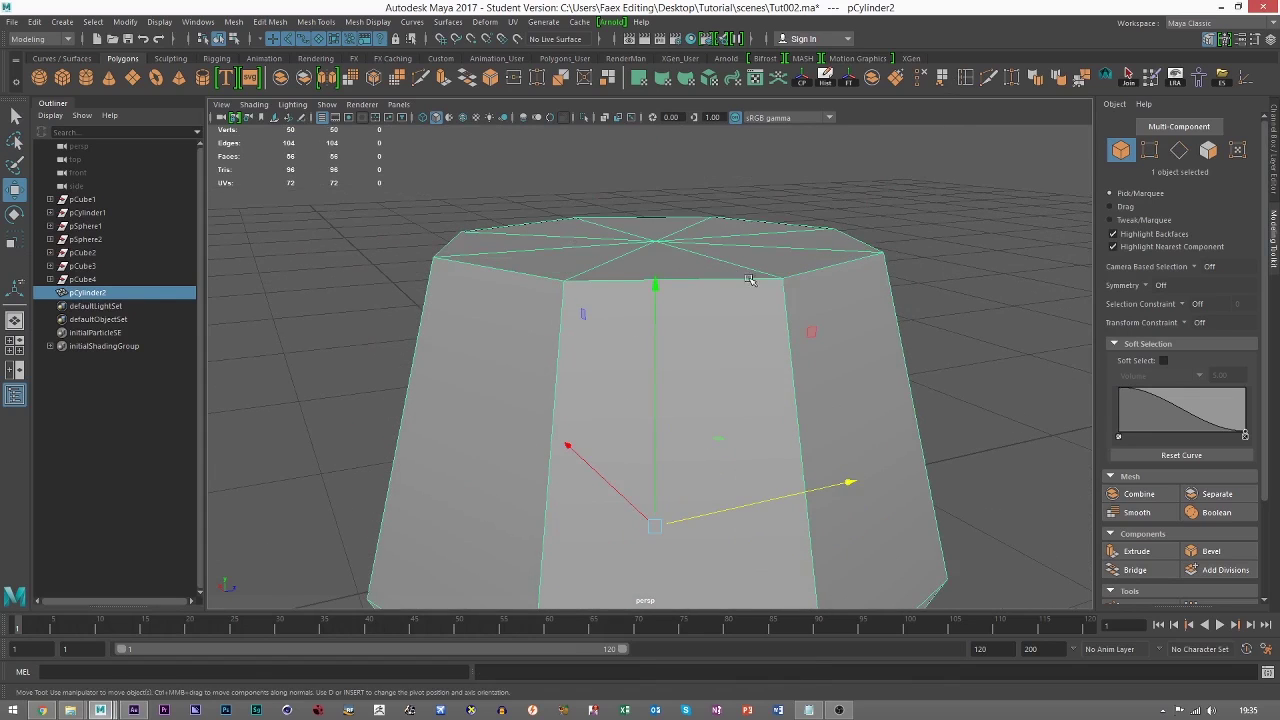
Insert a supporting edge loop just below the cylinder's top rim, display the cylinder smoothed and deselect it.
left_click(786, 288)
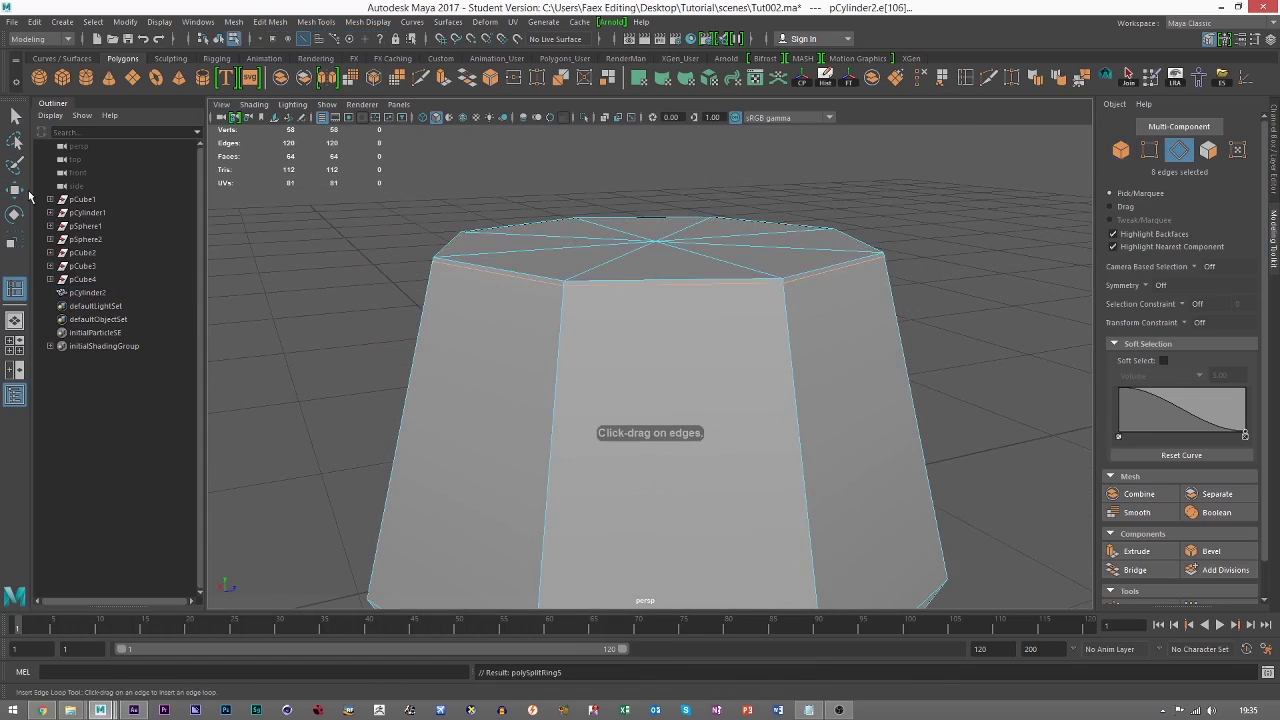
key("w")
left_click(1121, 150)
key("3")
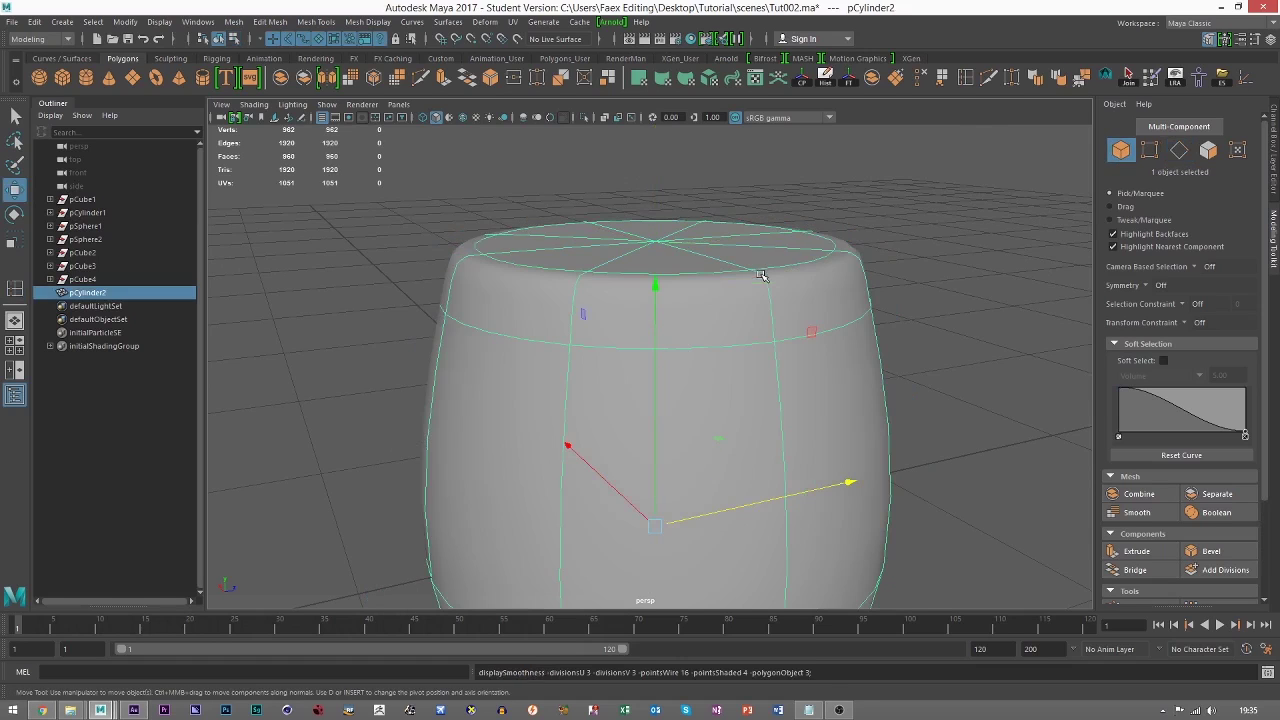
left_click(931, 302)
scroll(665, 283, "down", 6)
middle_click_drag(686, 338, 596, 302, "alt")
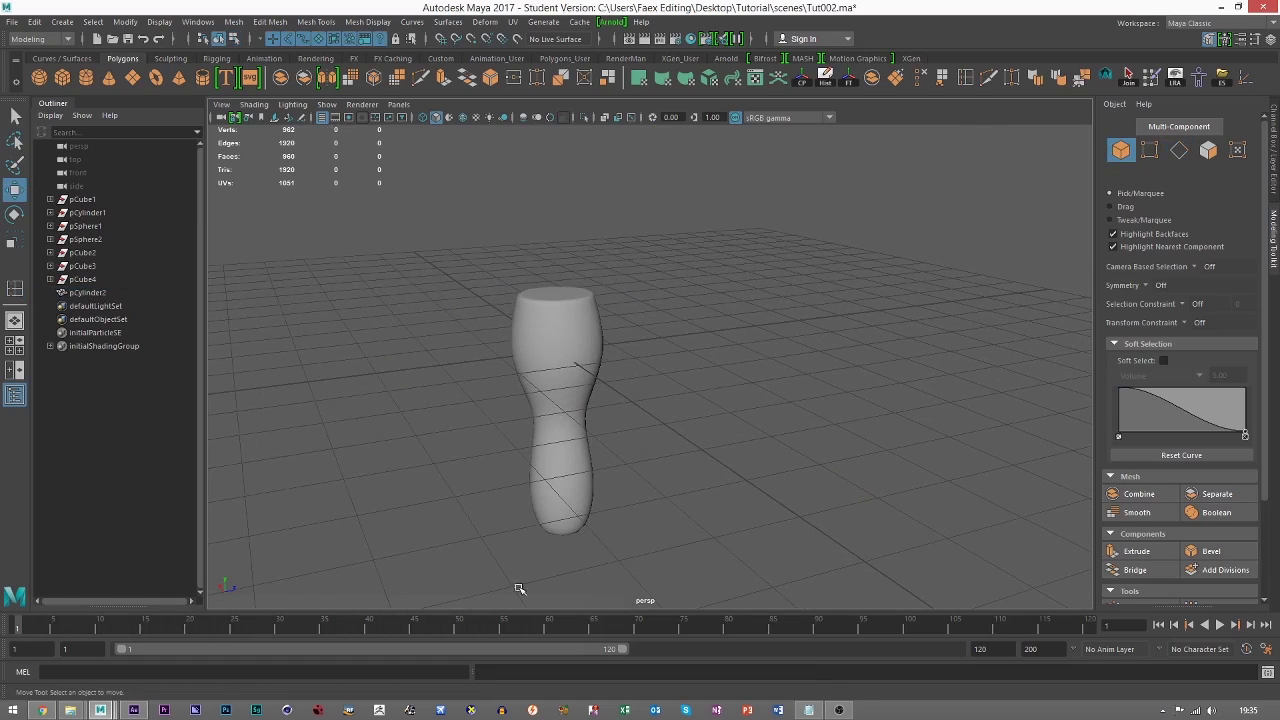
Switch back to the Ferrari scene, display the body smoothed and clear the selection to view the bonnet creases.
left_click(107, 708)
left_click(520, 645)
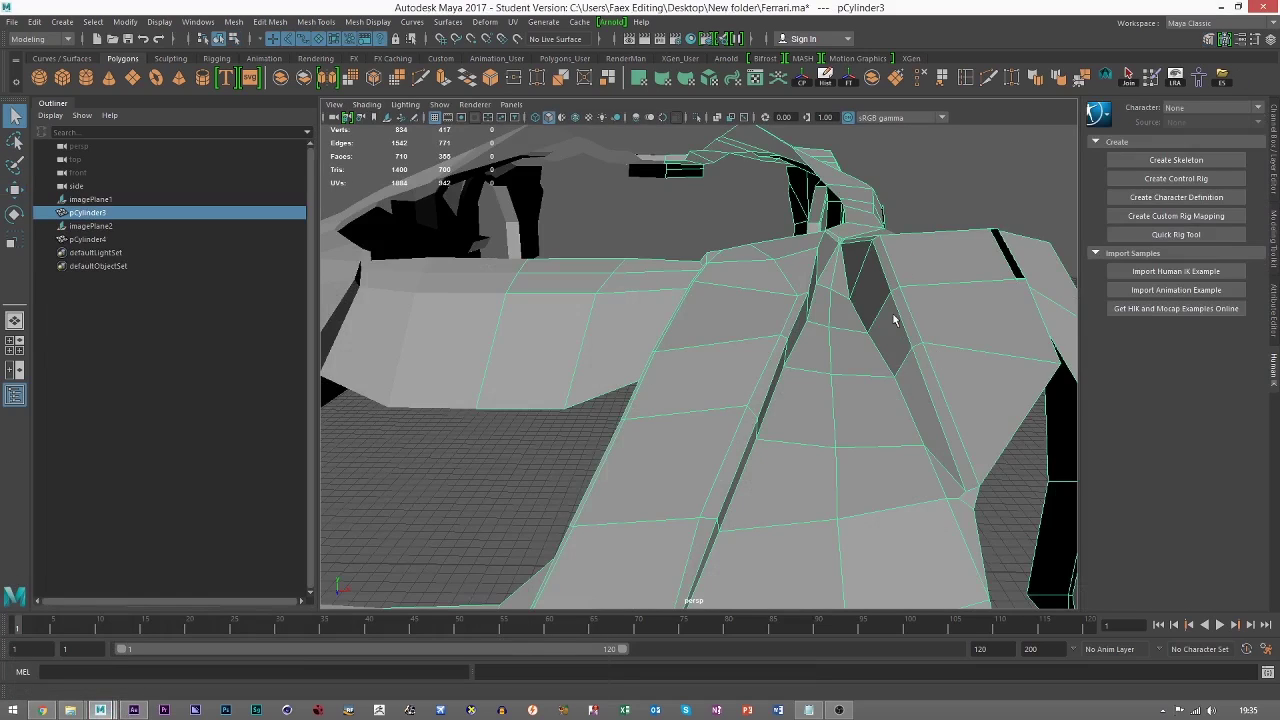
key("3")
left_click(923, 166)
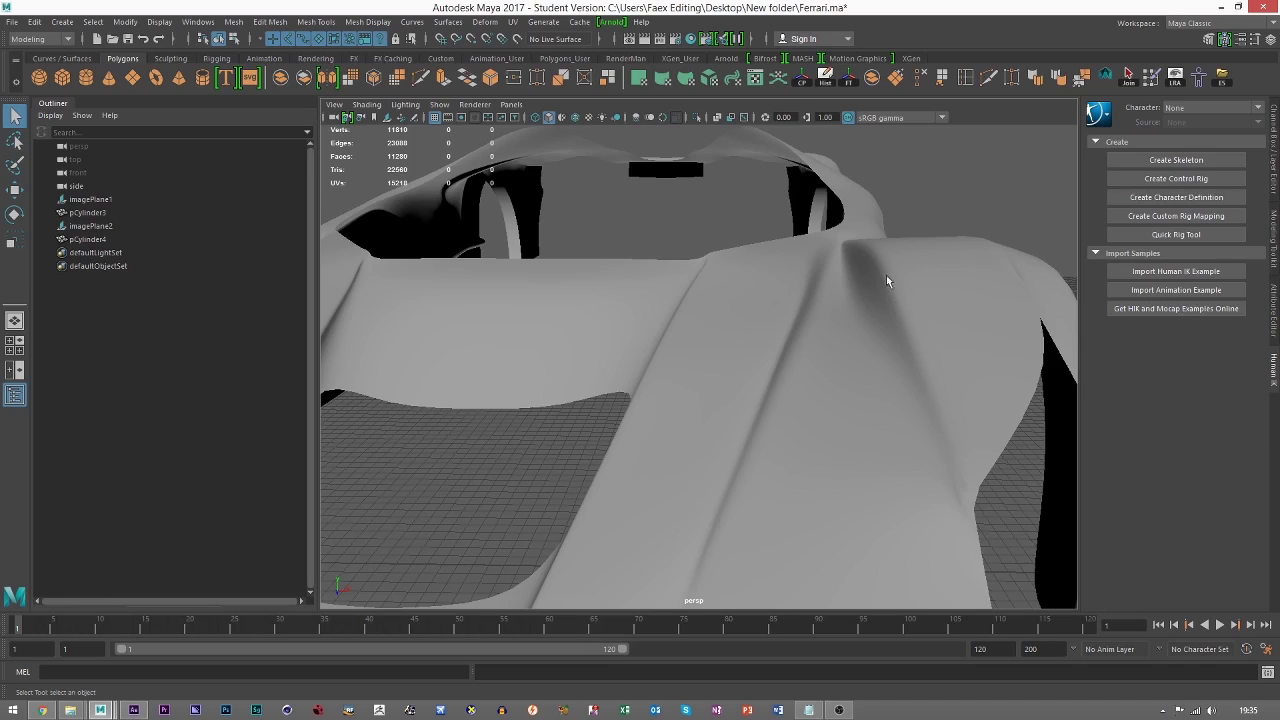
right_click_drag(830, 299, 806, 329, "alt")
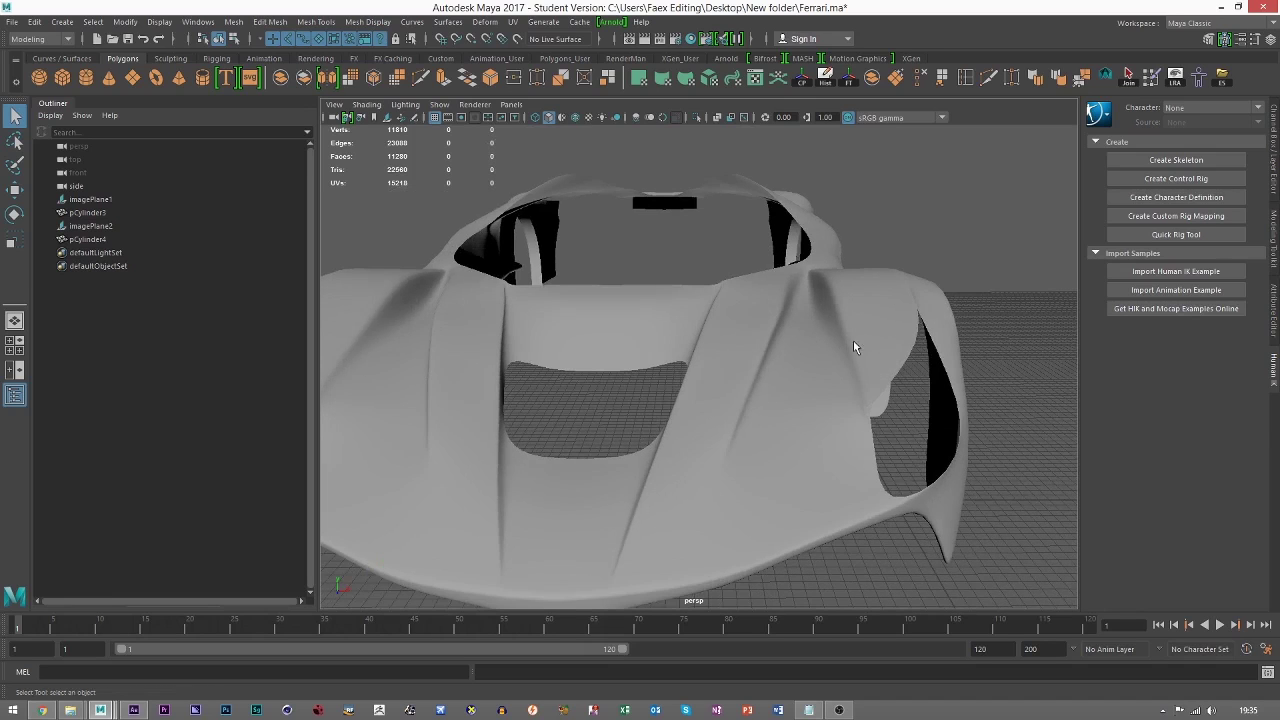
Examine the smoothed Ferrari body from several angles, finishing on a deselected front three-quarter view.
left_click_drag(758, 365, 581, 426, "alt")
left_click_drag(735, 296, 683, 228, "alt")
left_click(685, 213)
left_click(689, 235, "shift")
left_click_drag(691, 340, 741, 449, "alt")
left_click_drag(608, 434, 774, 426, "alt")
left_click(836, 446)
left_click_drag(666, 421, 724, 456, "alt")
scroll(712, 437, "down", 5)
middle_click_drag(724, 456, 749, 471, "alt")
right_click_drag(749, 471, 820, 489, "alt")
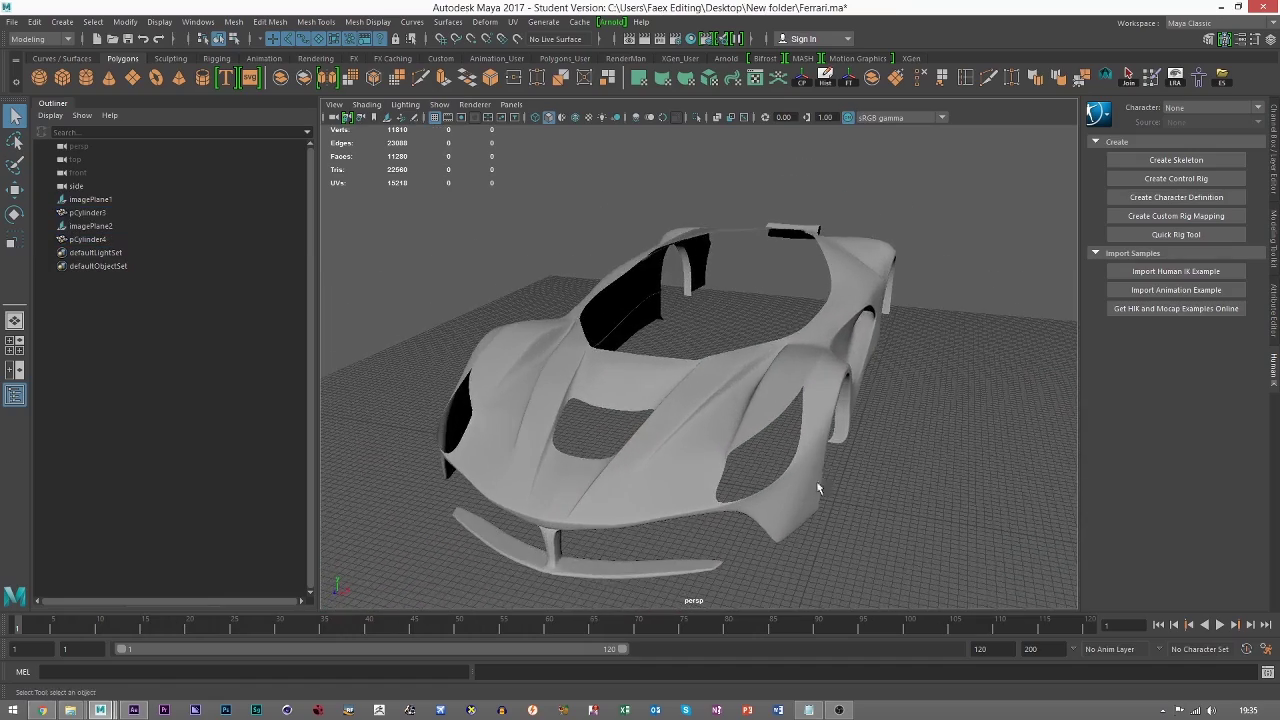
left_click_drag(820, 489, 797, 477, "alt")
middle_click_drag(797, 477, 823, 487, "alt")
right_click_drag(823, 487, 858, 484, "alt")
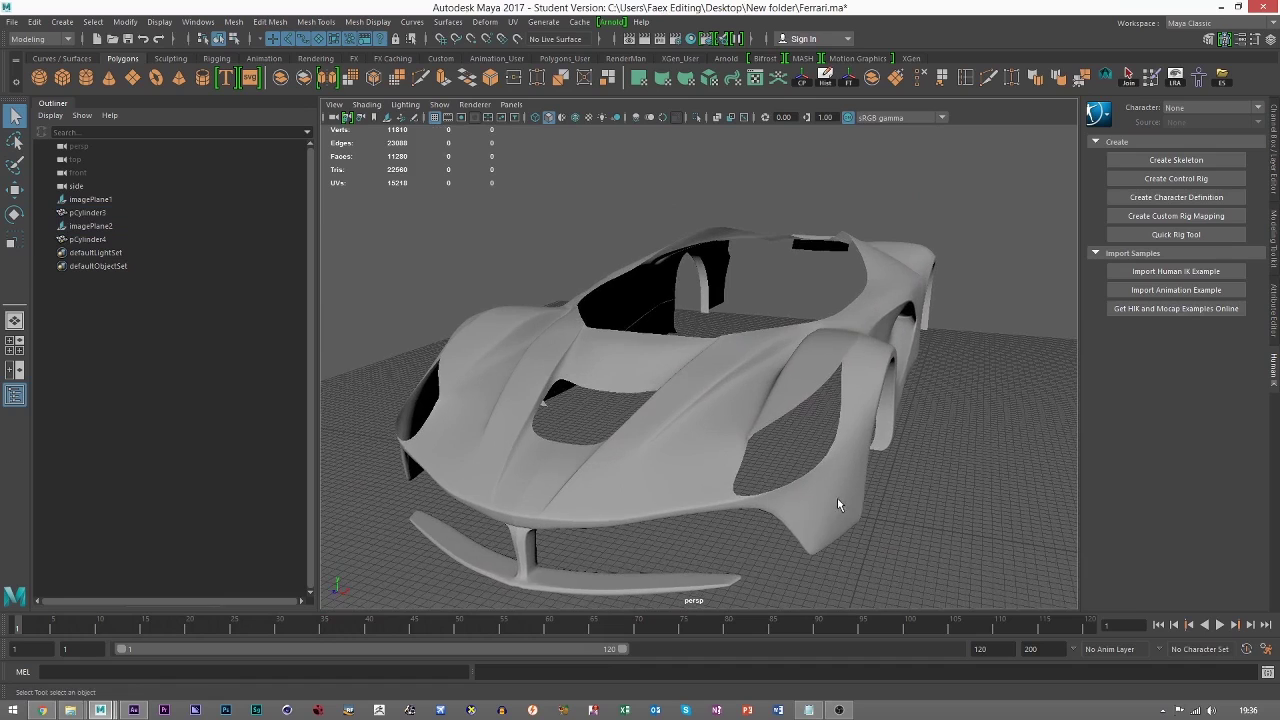
middle_click_drag(837, 499, 839, 485, "alt")
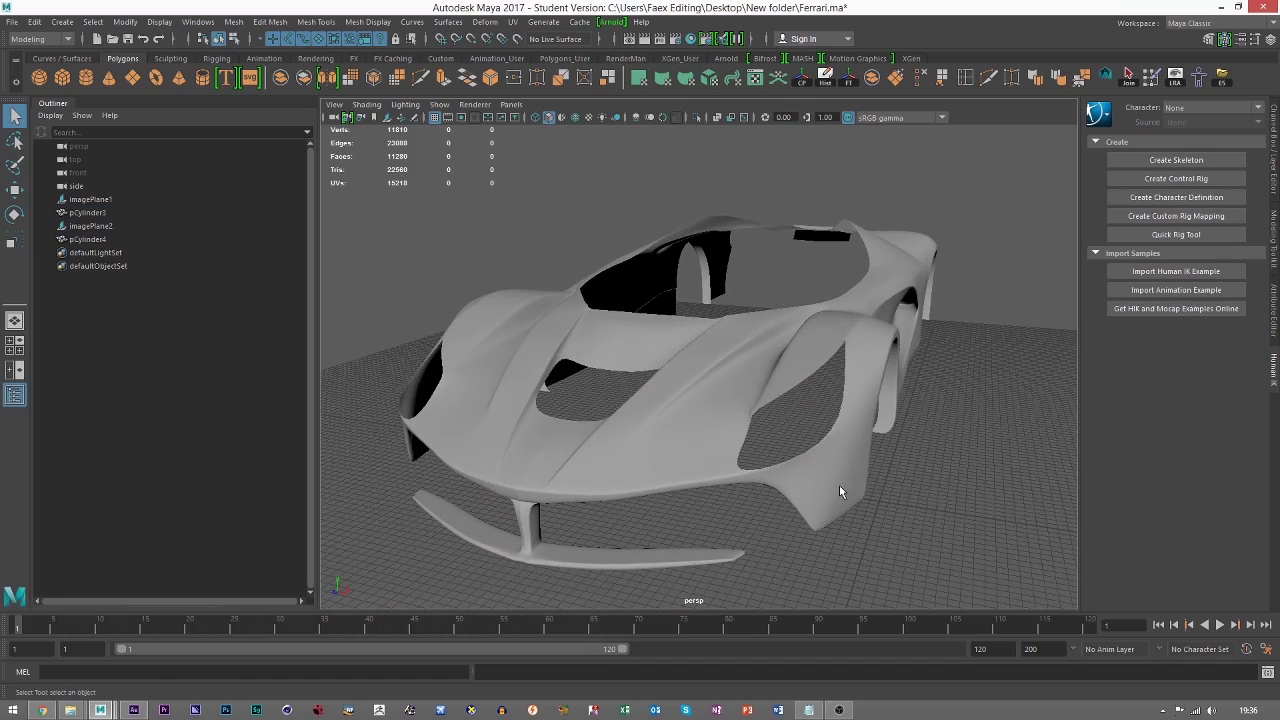